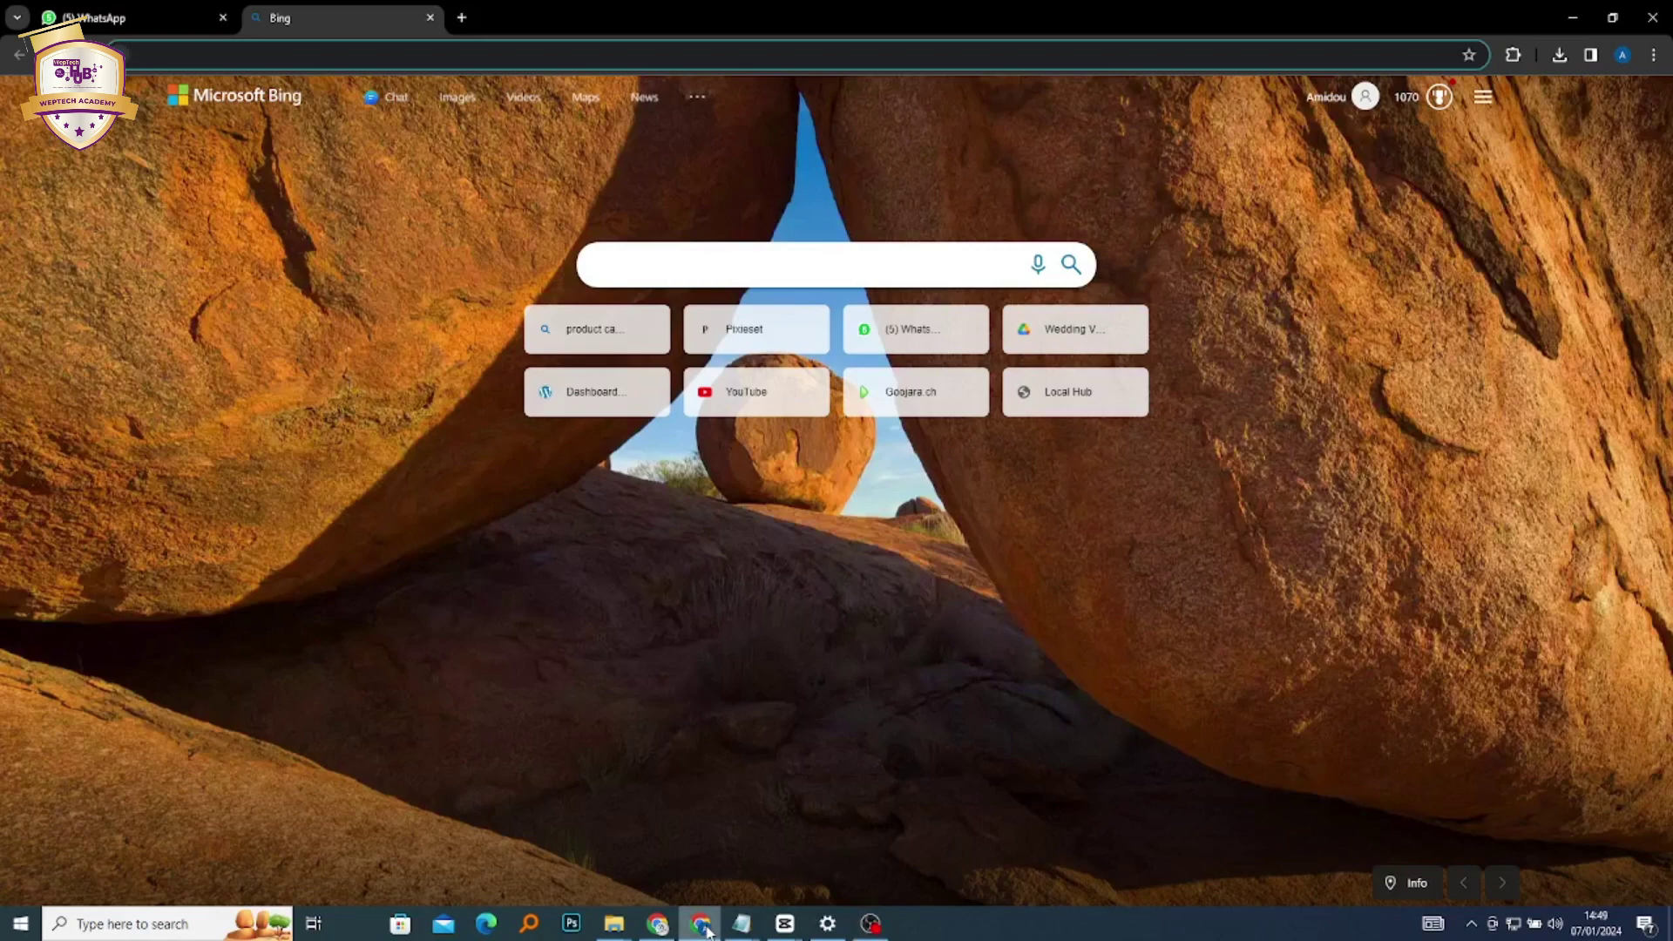
# - Search Bing for 'local wp' and open the localwp.com homepage
pyautogui.write('local')
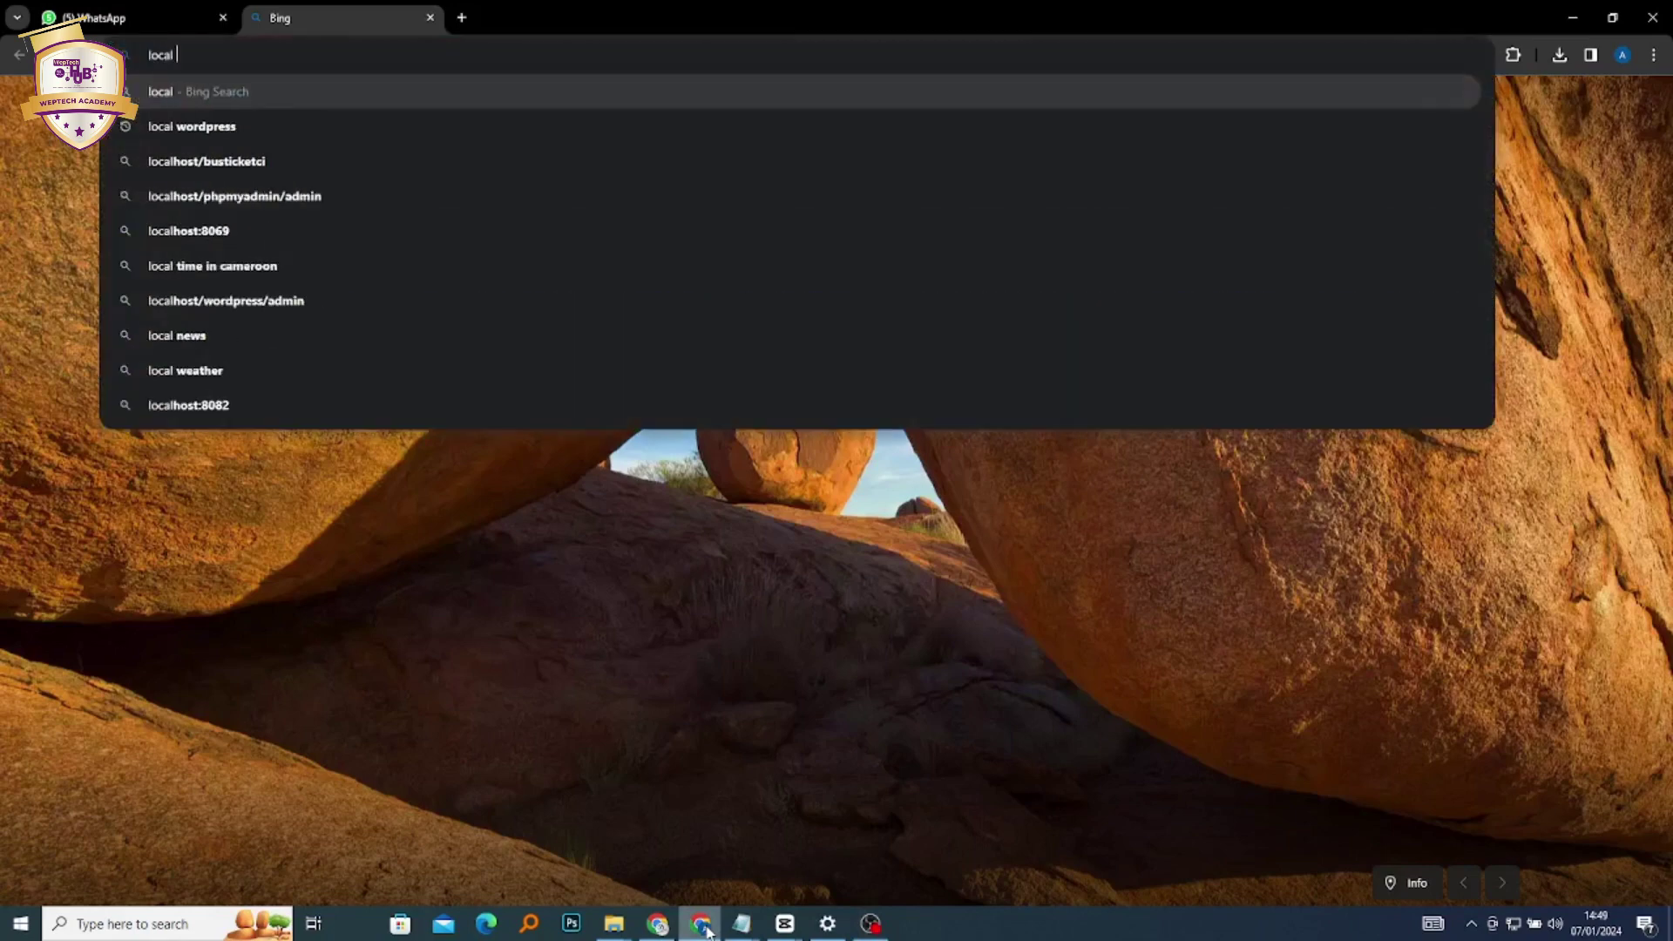
pyautogui.write(' wp')
pyautogui.press('Return')
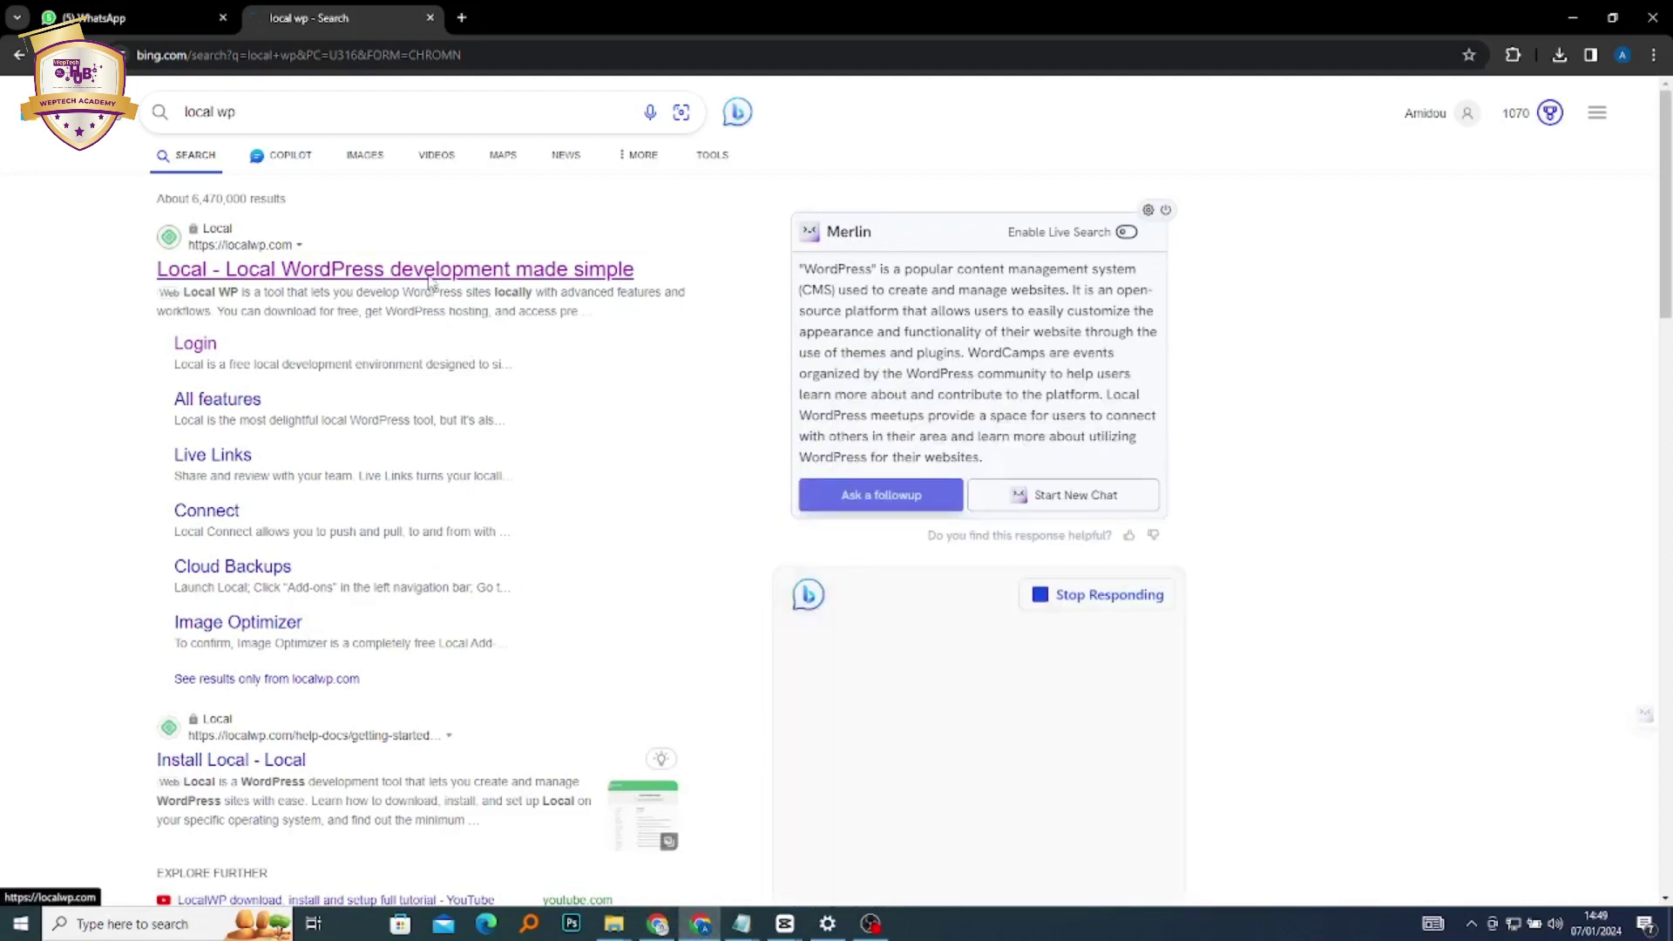
pyautogui.click(428, 275)
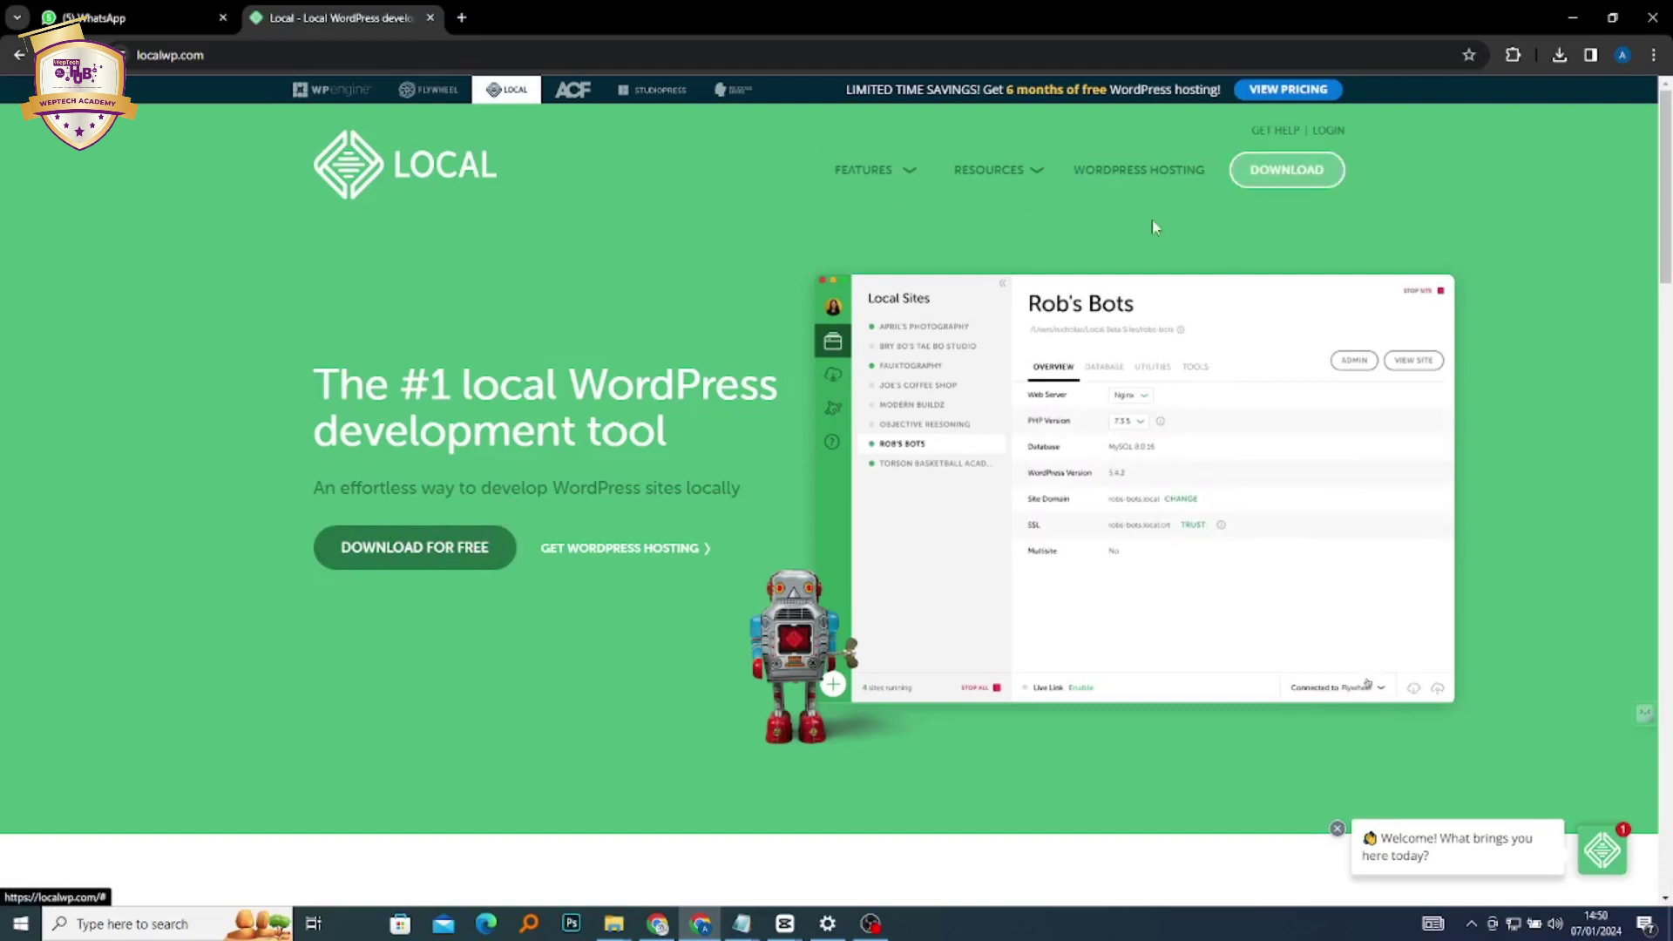
# - Start the free Local download and choose Windows as the platform
pyautogui.click(466, 570)
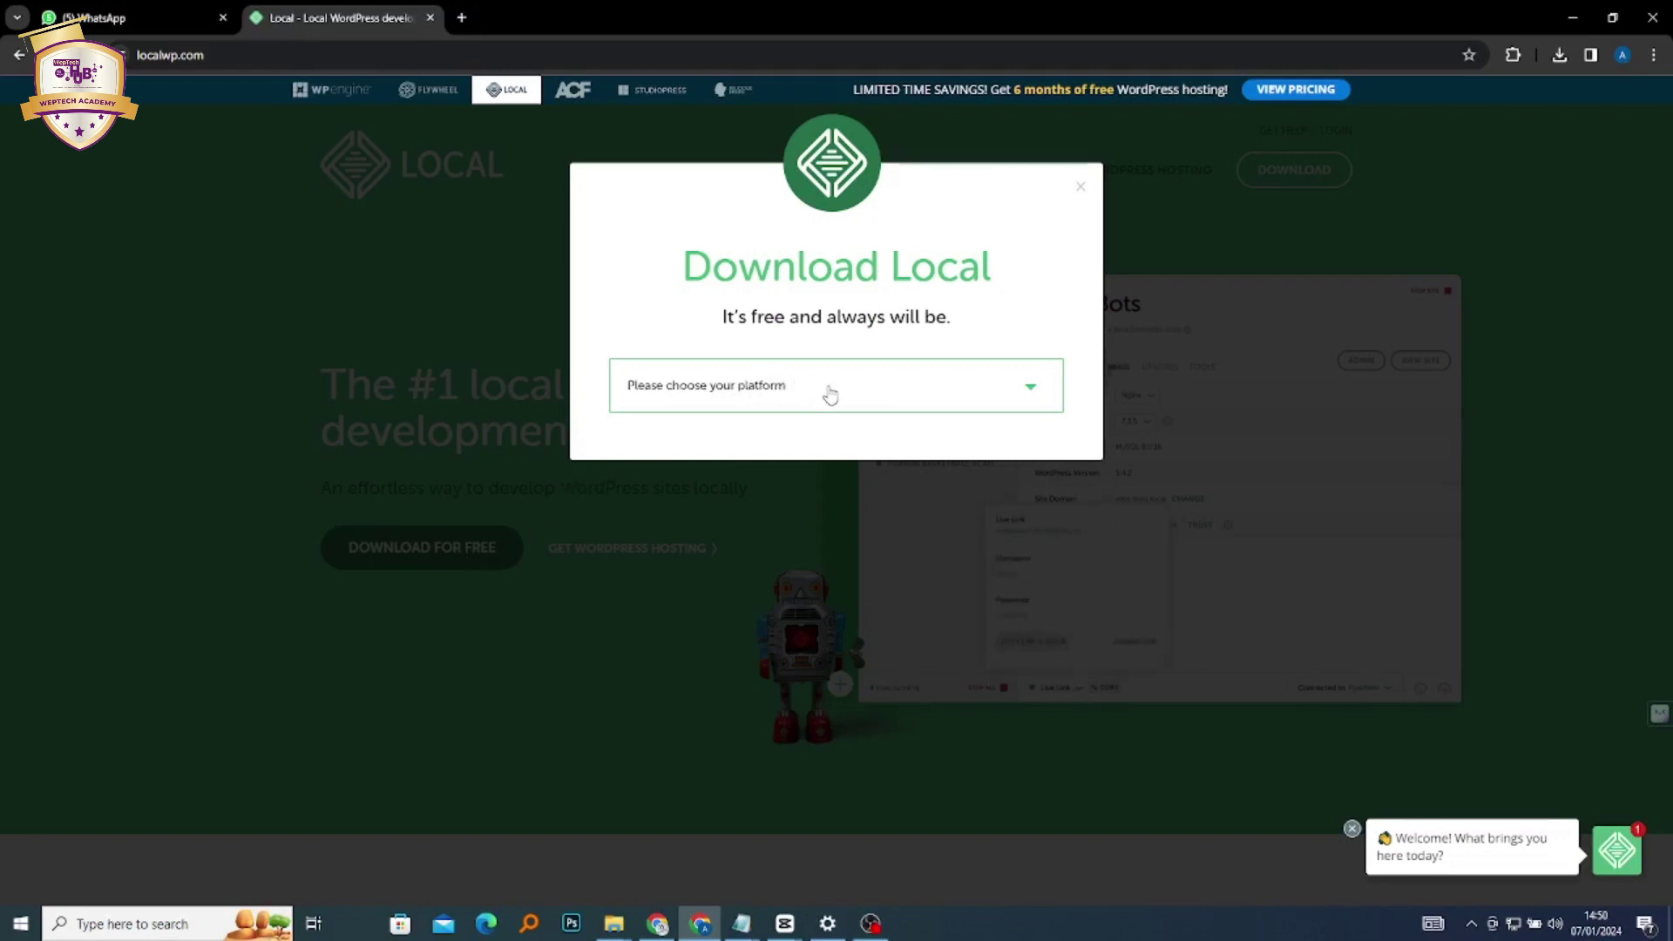
pyautogui.click(829, 396)
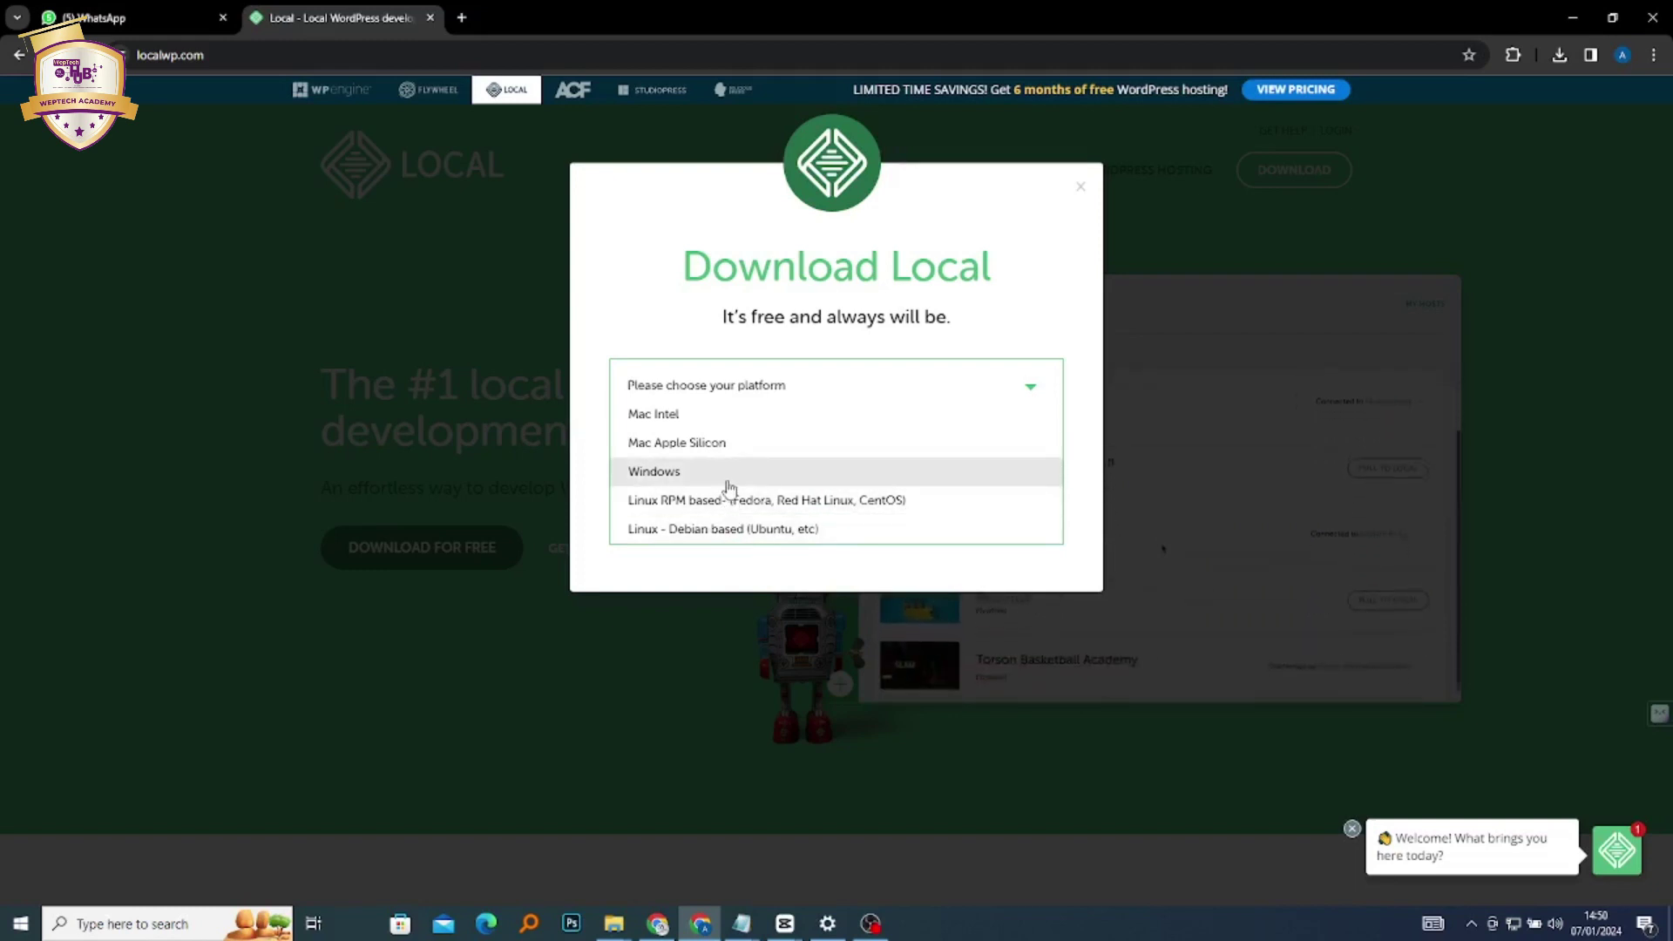
pyautogui.click(725, 477)
# - Autofill the name and work e-mail, select Independent Freelancer/Consultant, and submit the form
pyautogui.click(718, 476)
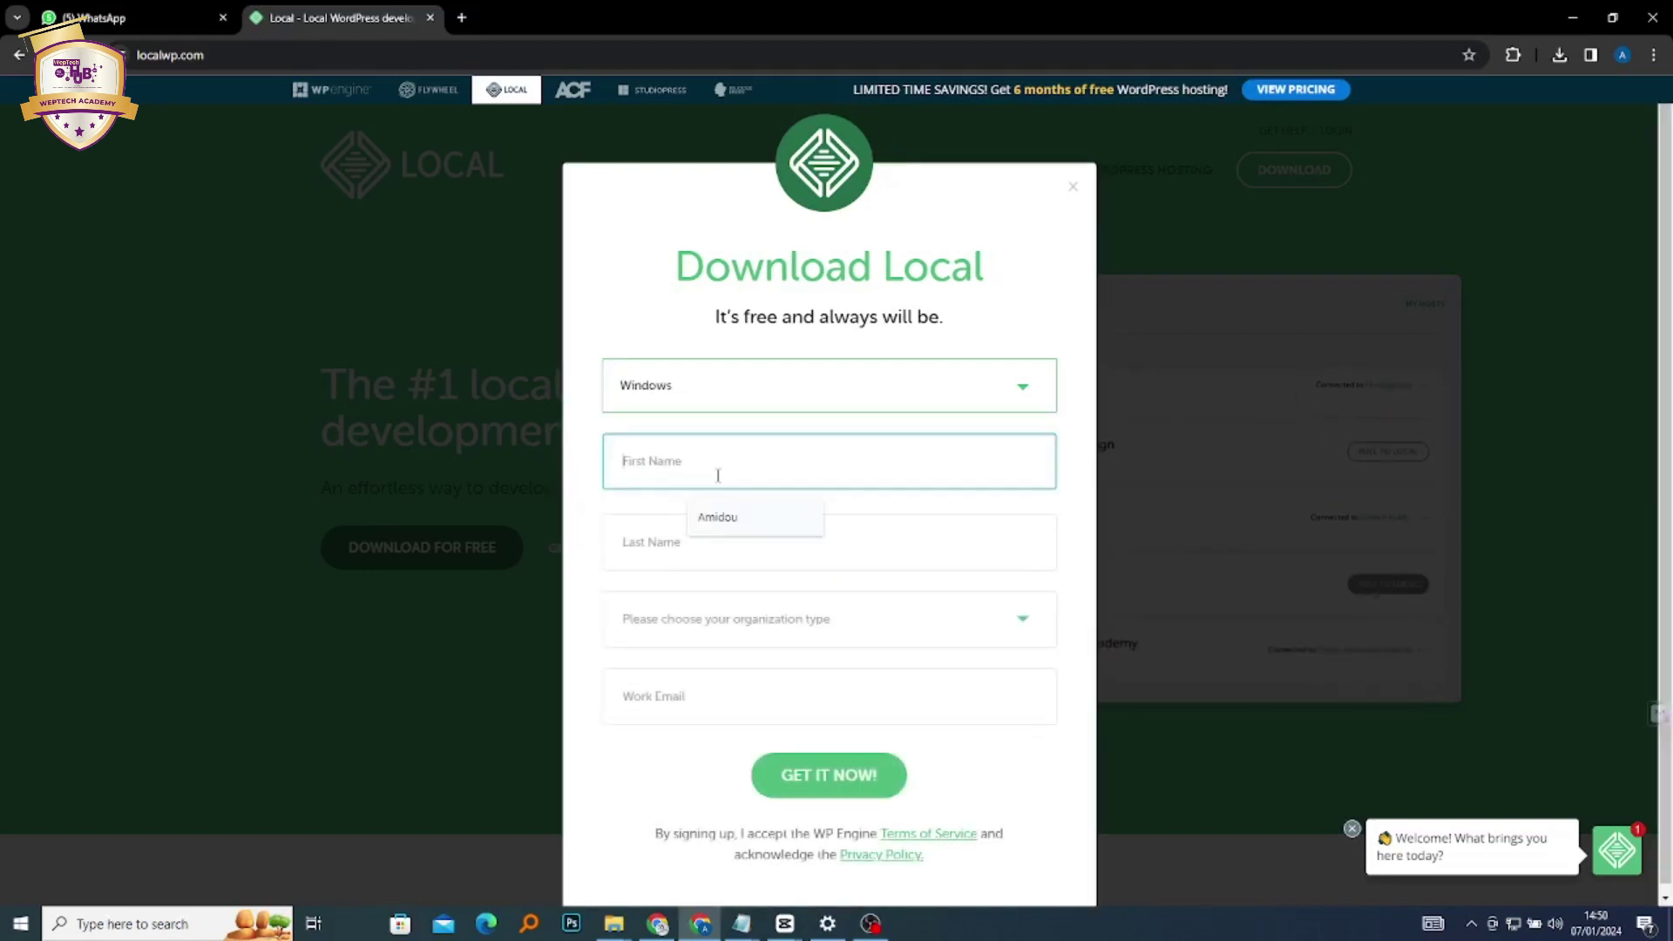
pyautogui.click(718, 517)
pyautogui.click(707, 619)
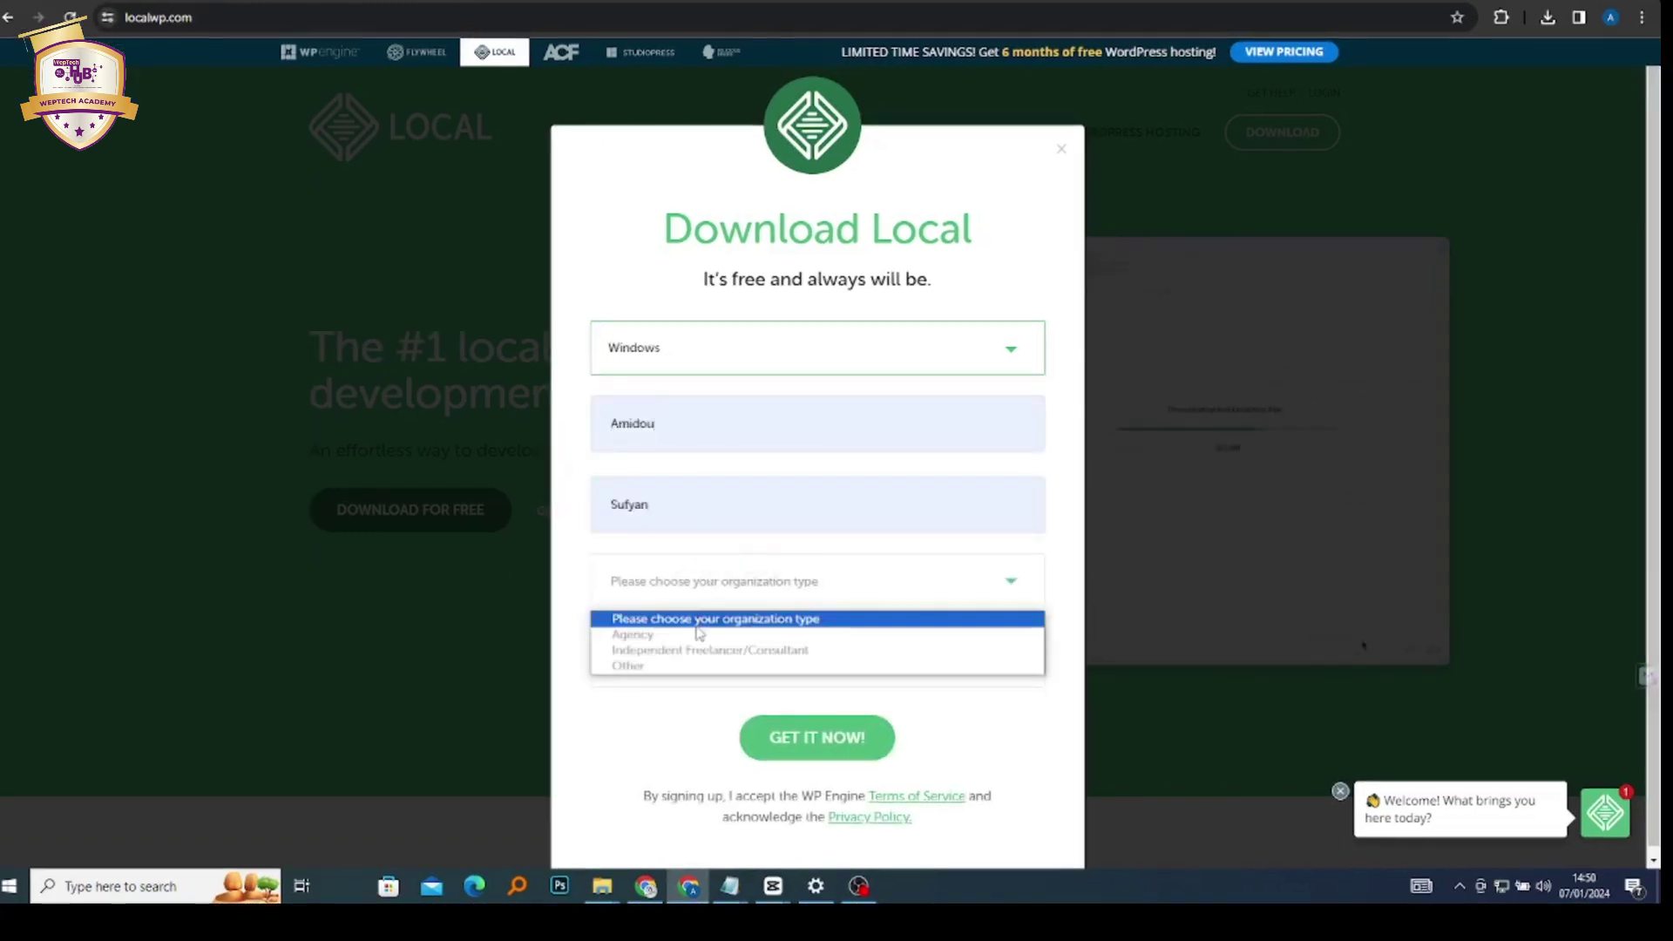
pyautogui.click(707, 685)
pyautogui.click(709, 666)
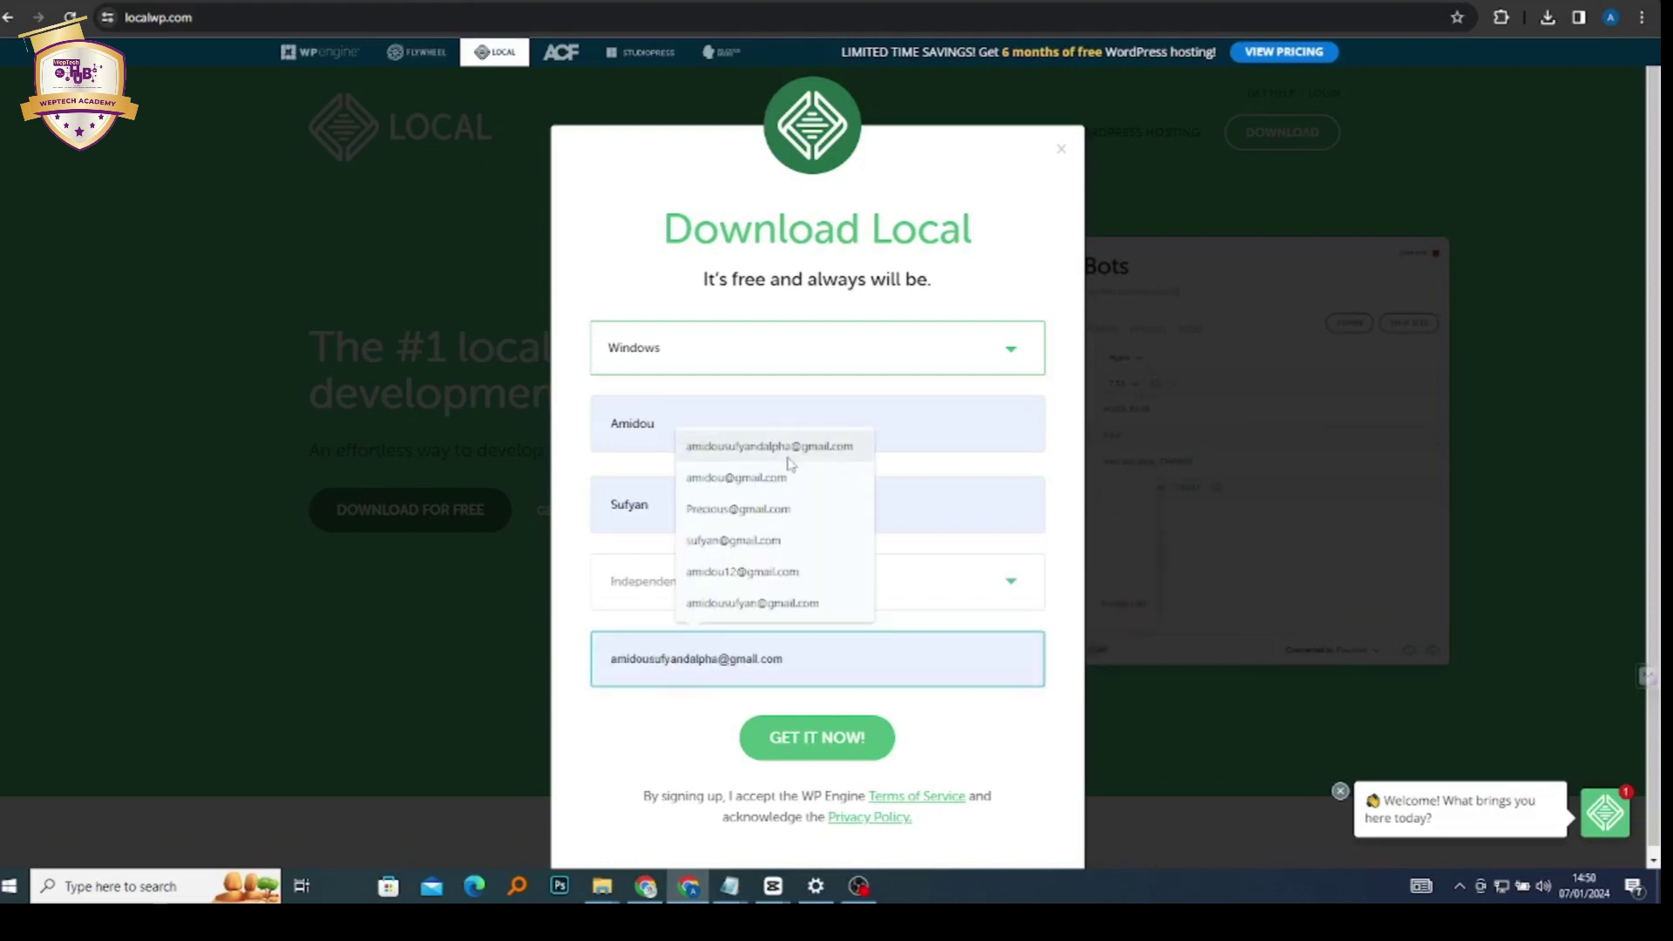
pyautogui.click(784, 452)
pyautogui.click(838, 780)
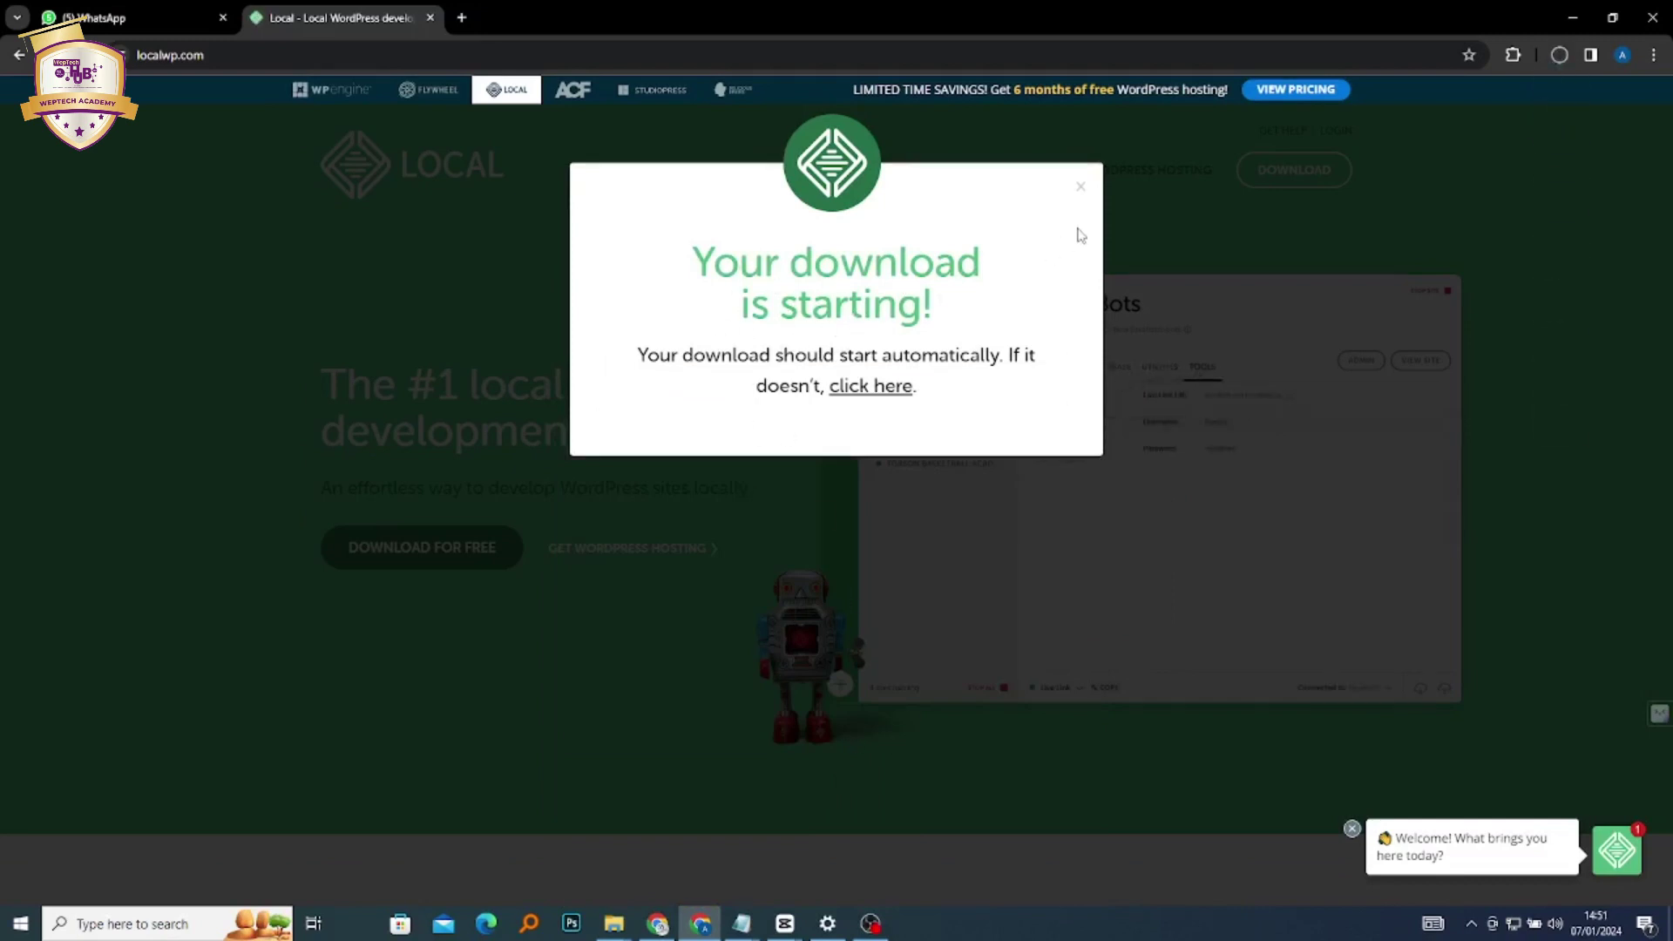
# - Dismiss the WP Engine promo and show the local-8.2.0-windows installer in its folder
pyautogui.click(1557, 58)
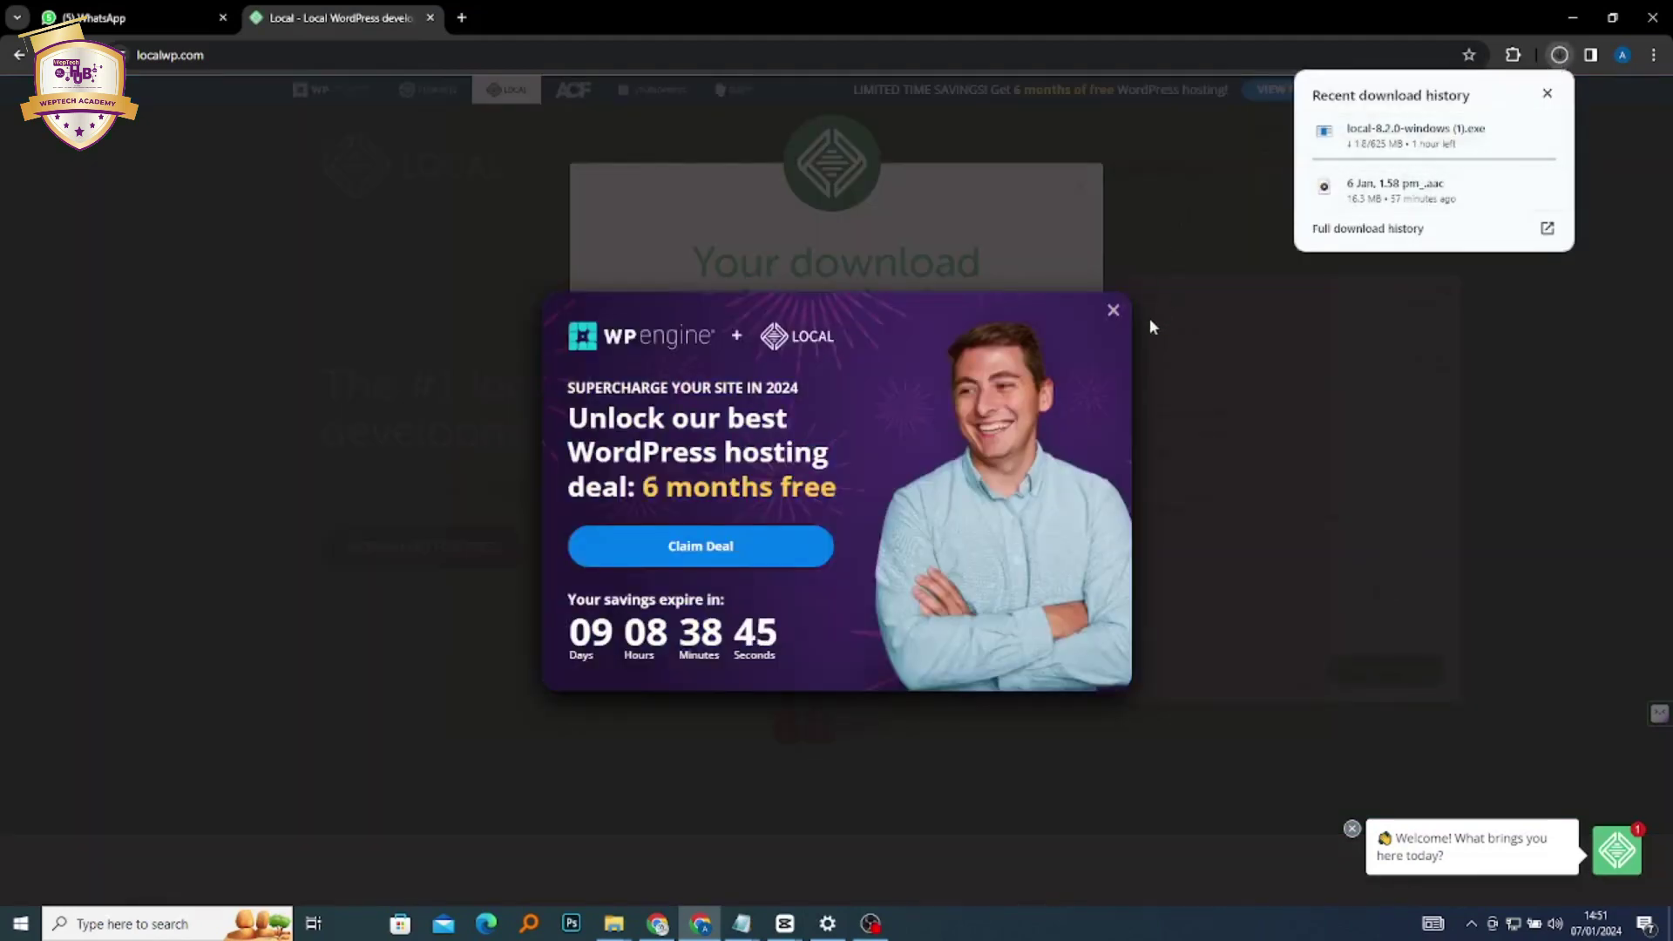
pyautogui.click(1112, 311)
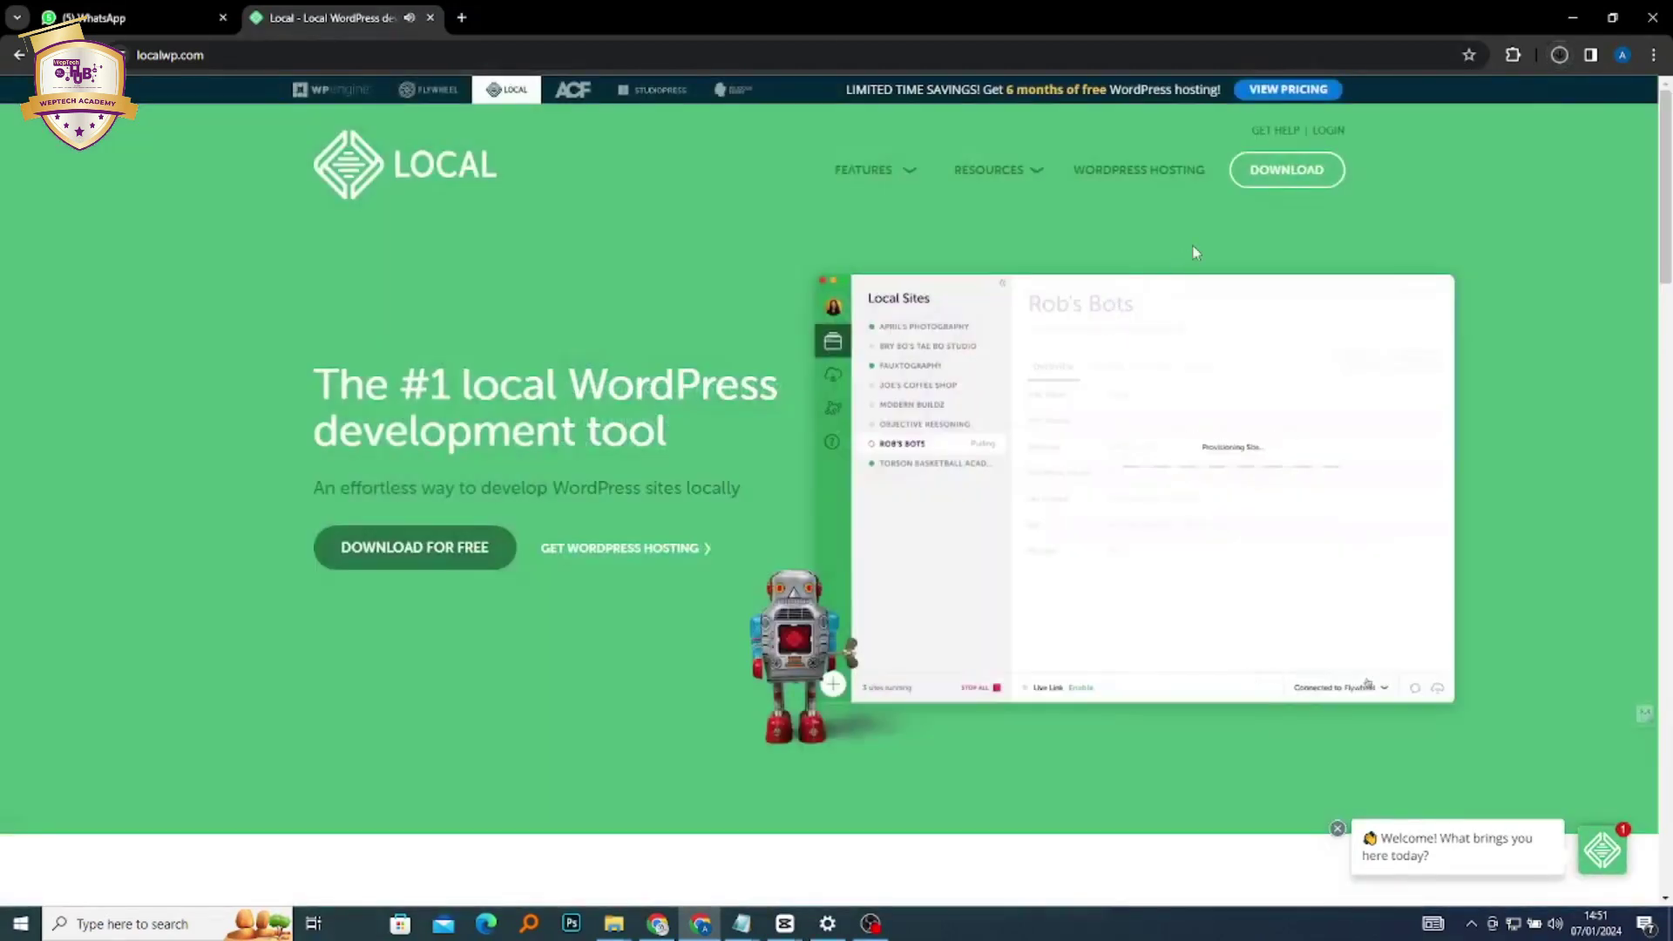
pyautogui.click(1560, 55)
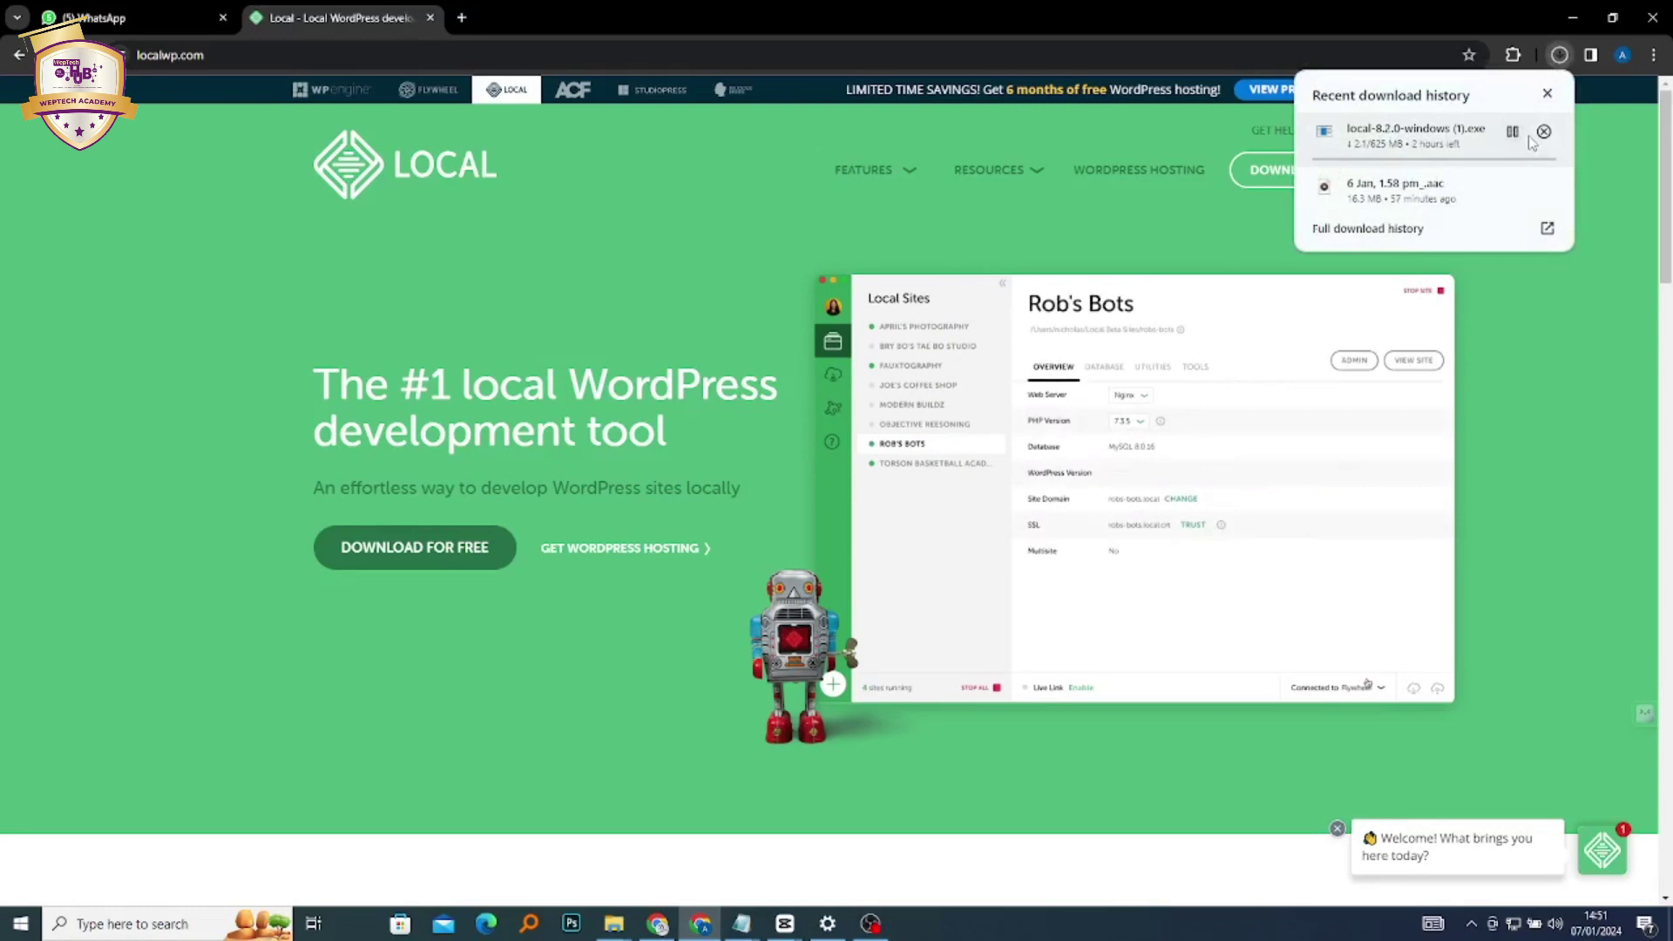
pyautogui.click(1540, 137)
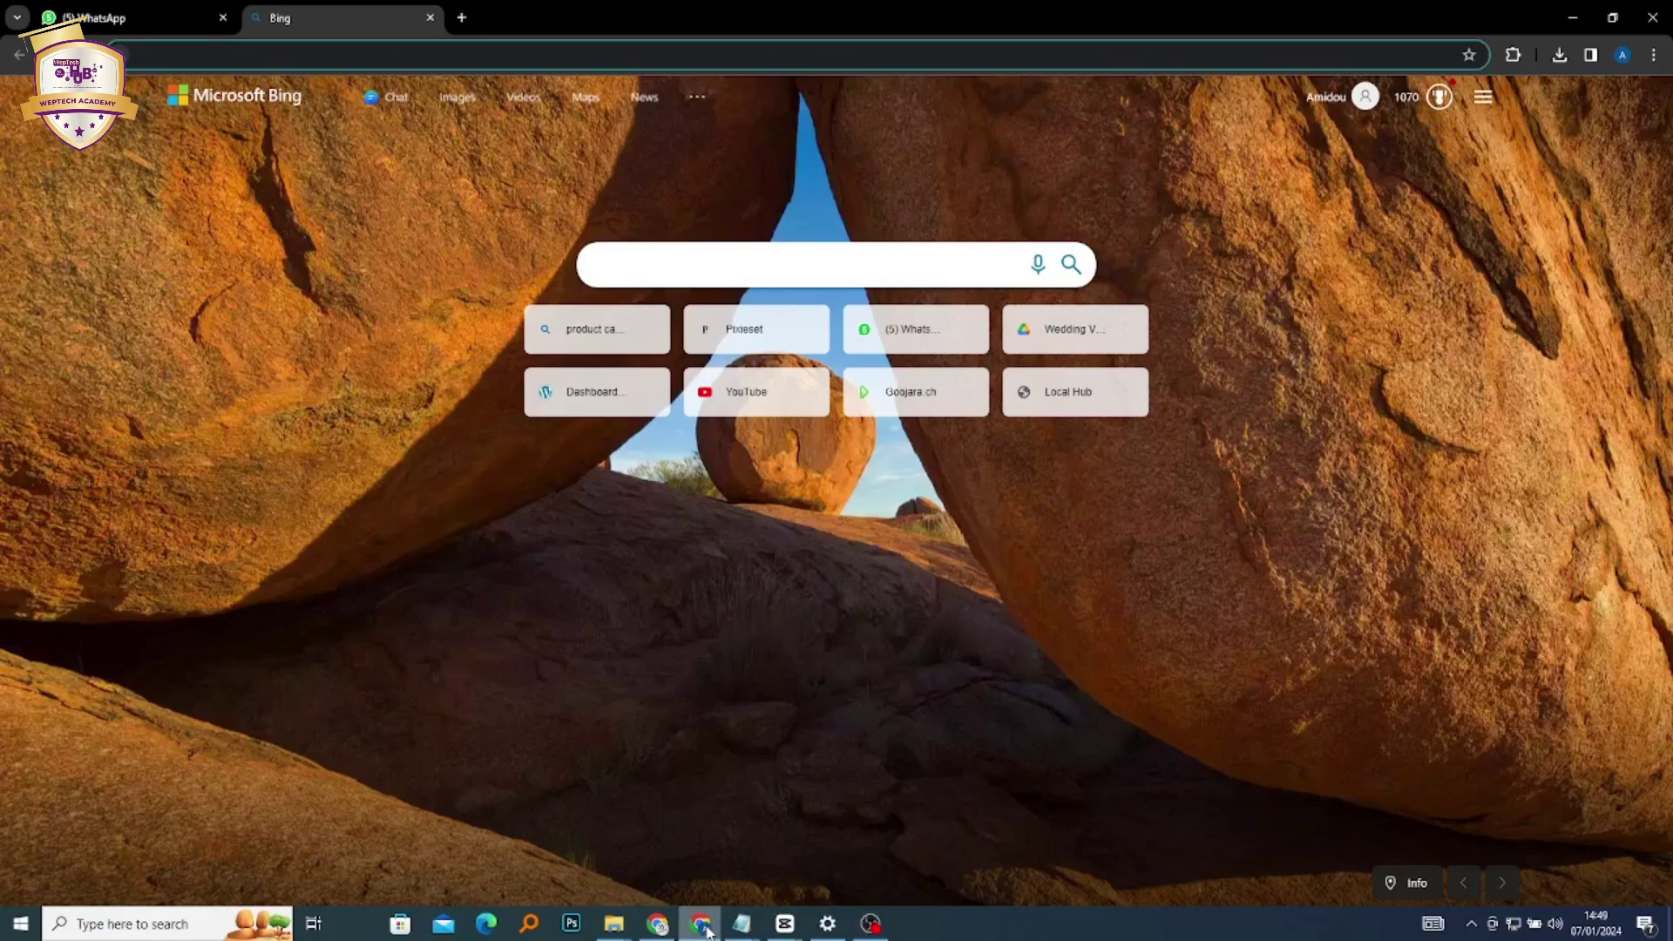
# - Search 'local wp' again and open the localwp.com result
pyautogui.write('loc')
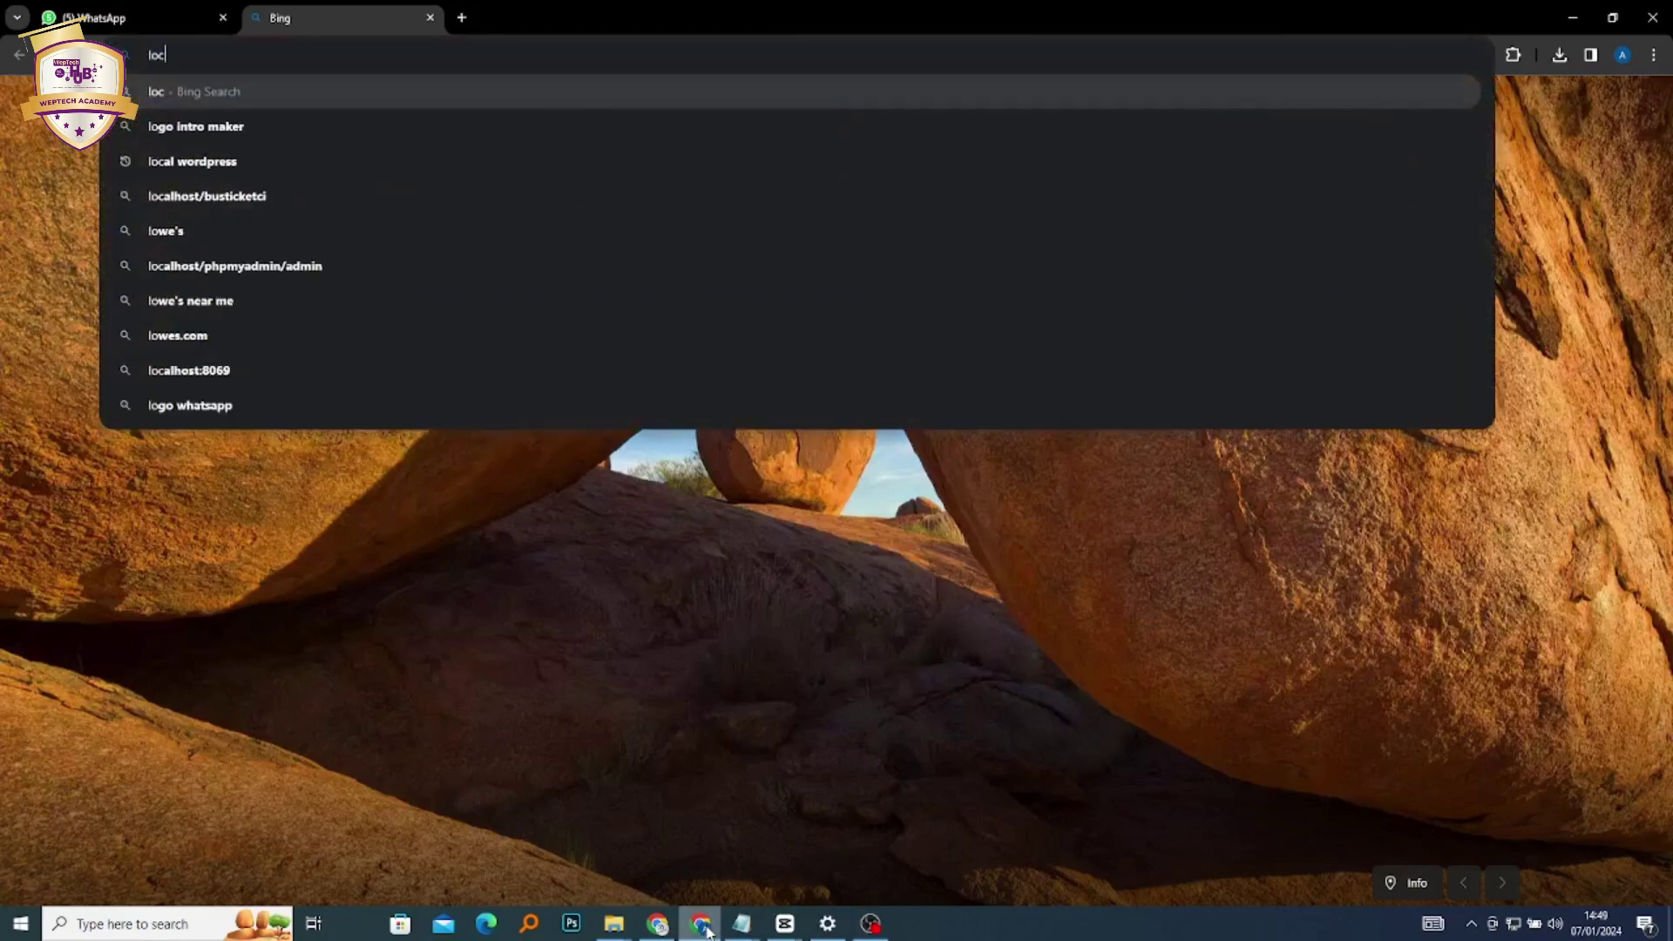
pyautogui.write('al wp')
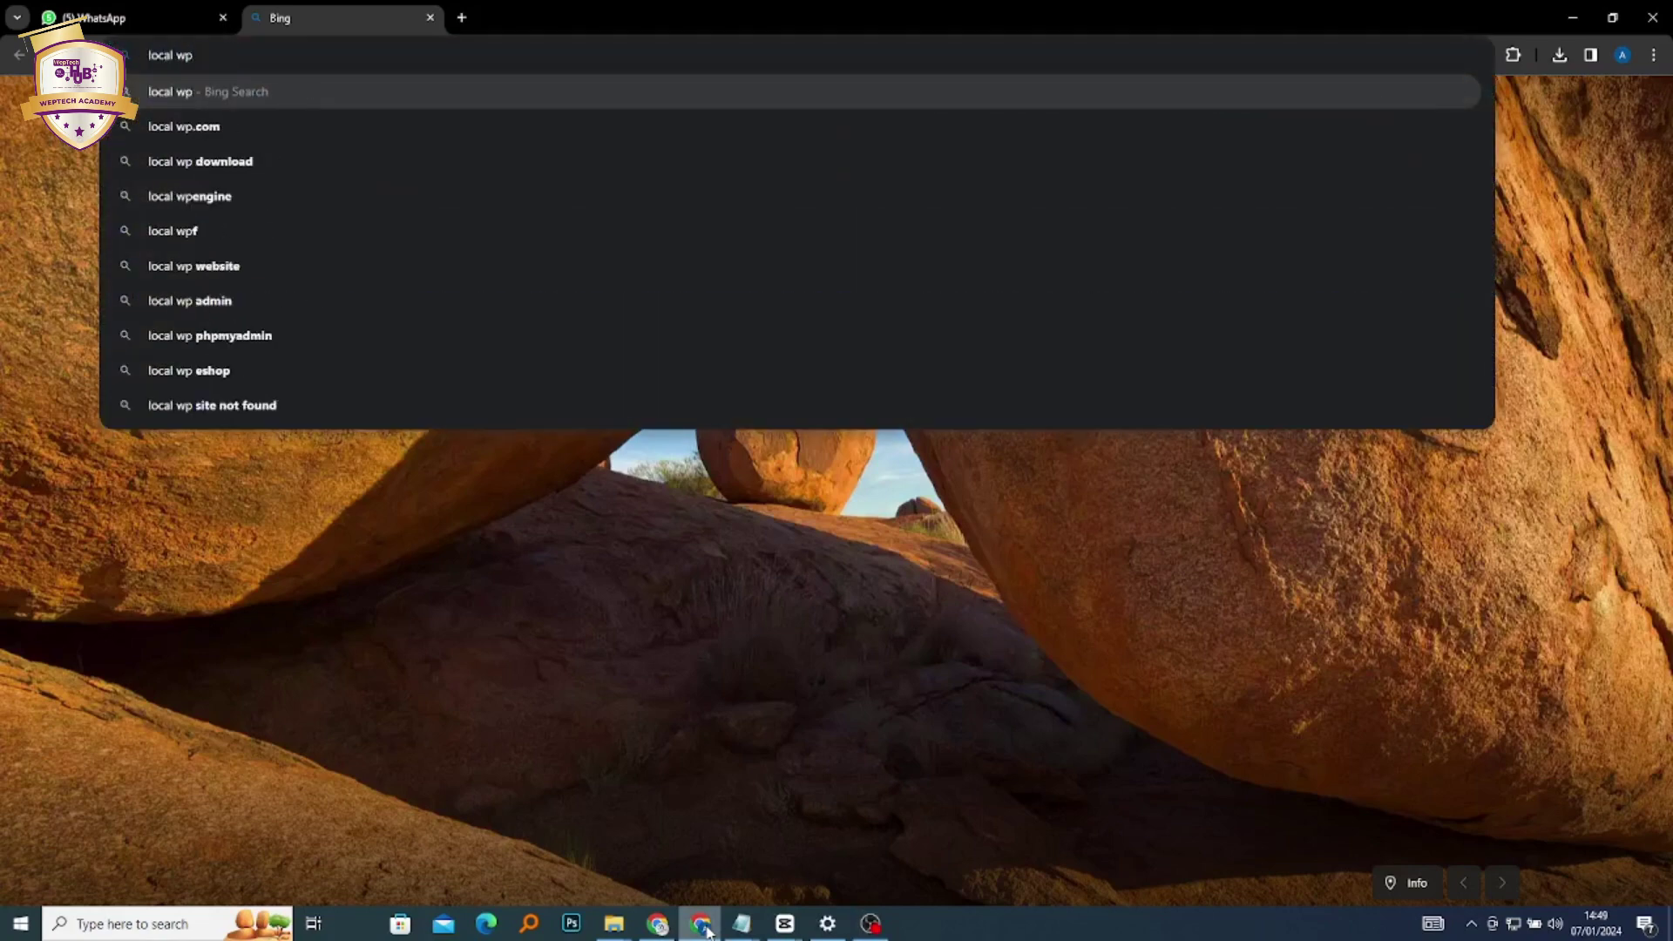
pyautogui.press('Return')
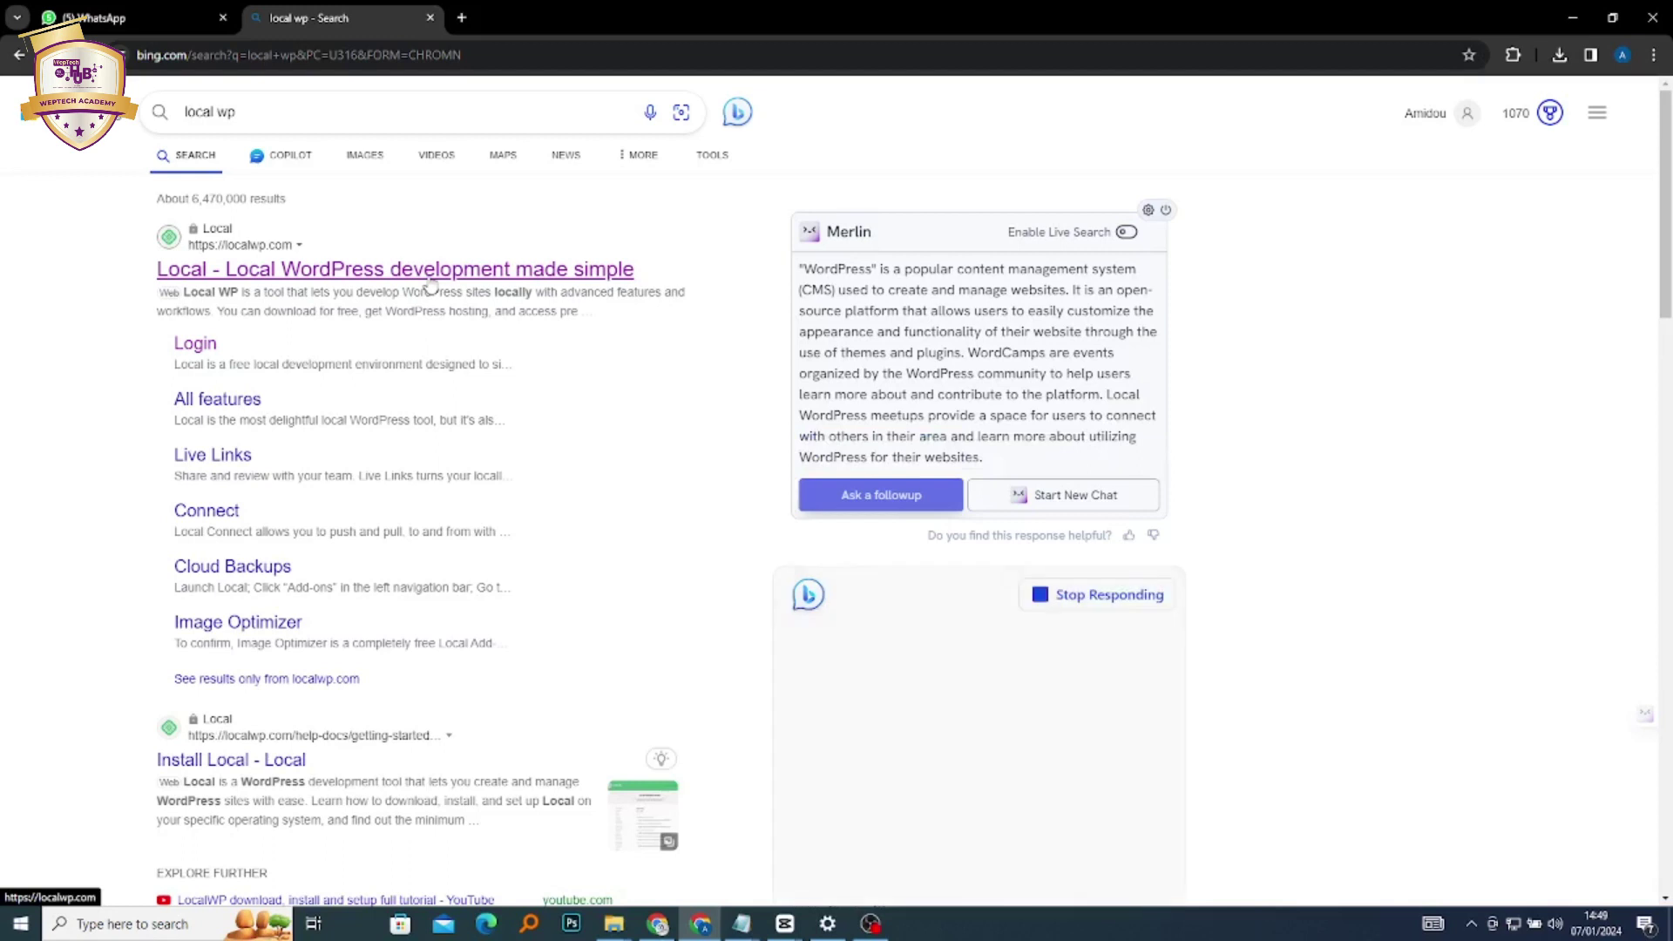
pyautogui.click(428, 270)
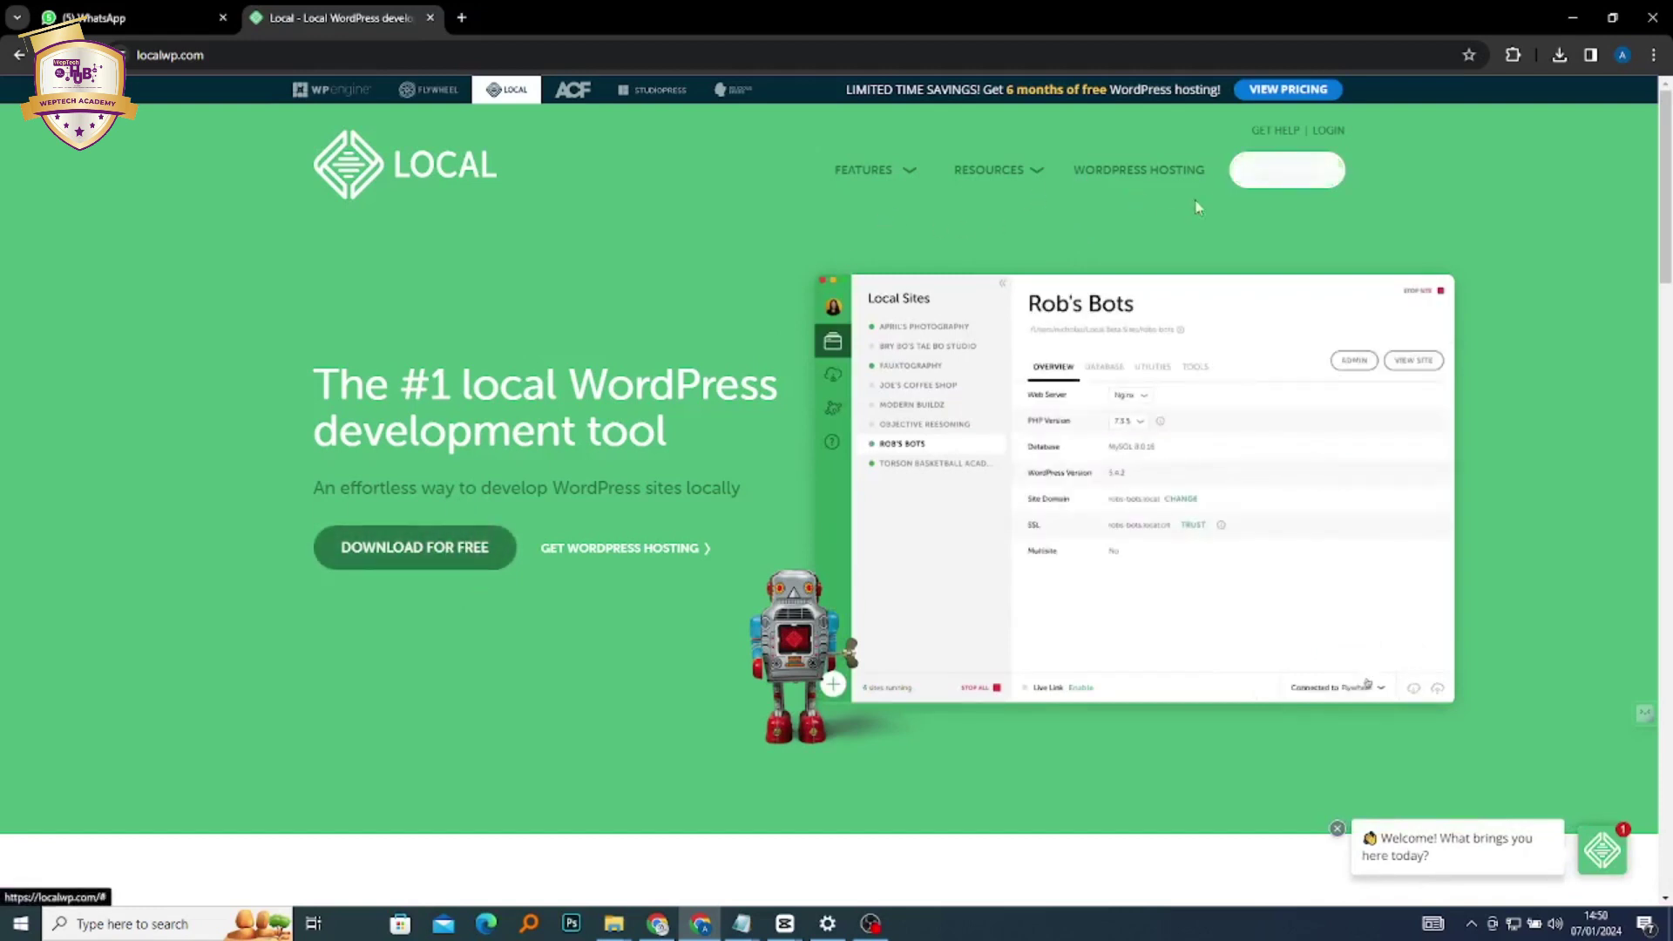
# - Begin the free Local download and pick Windows as the platform
pyautogui.click(468, 562)
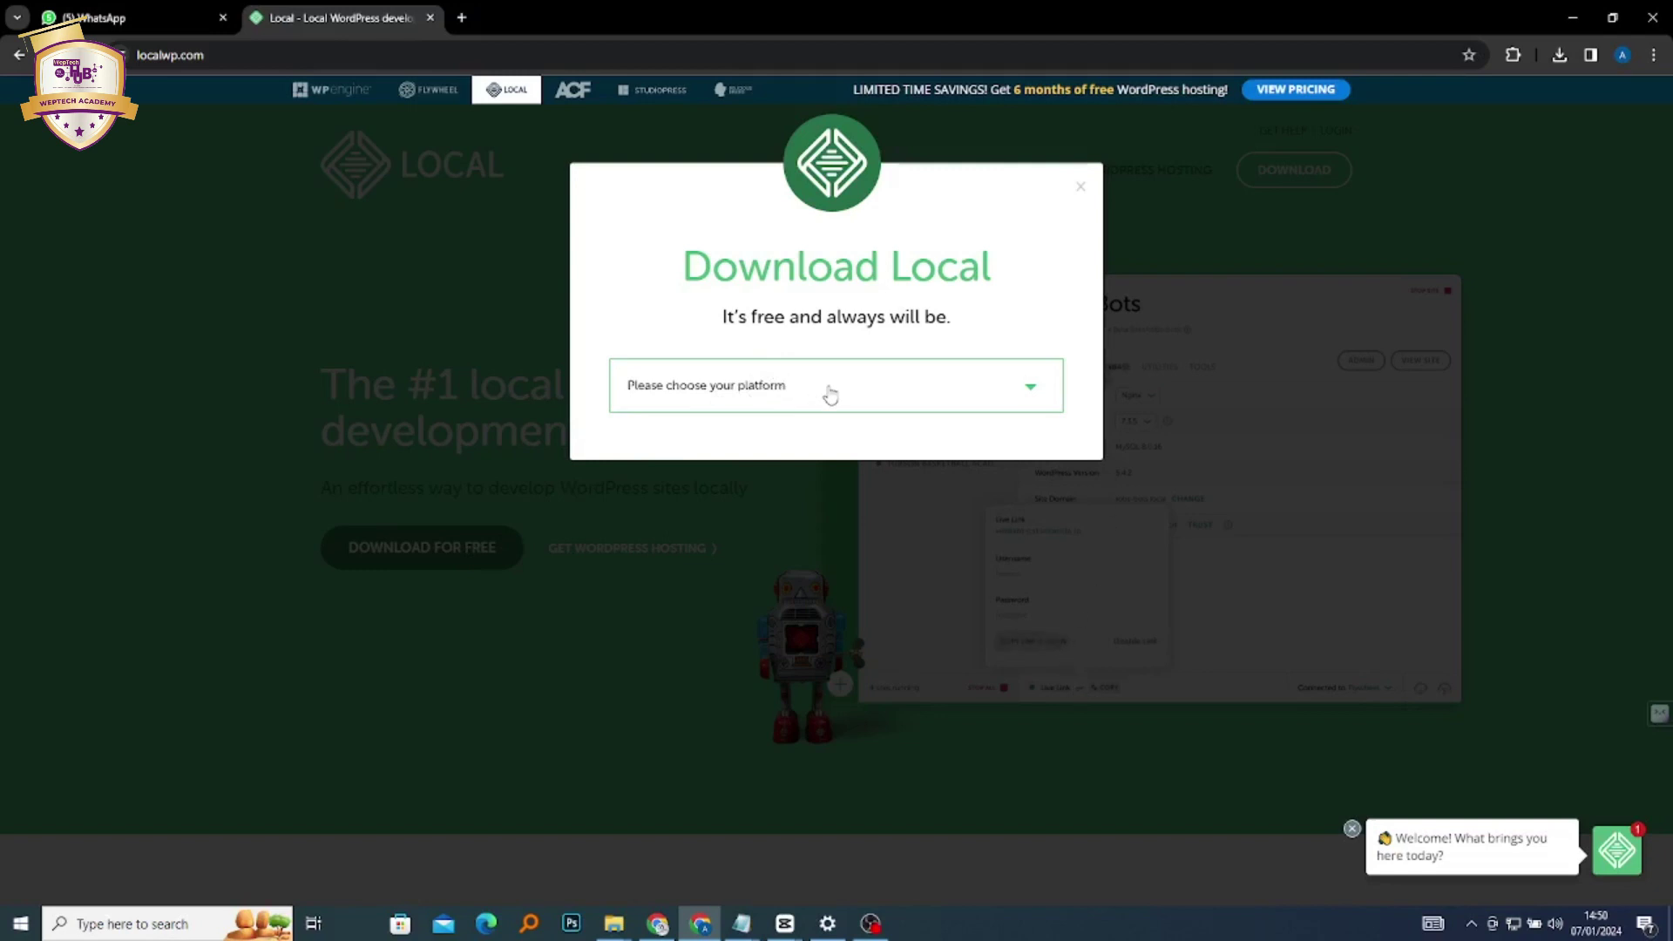
pyautogui.click(829, 395)
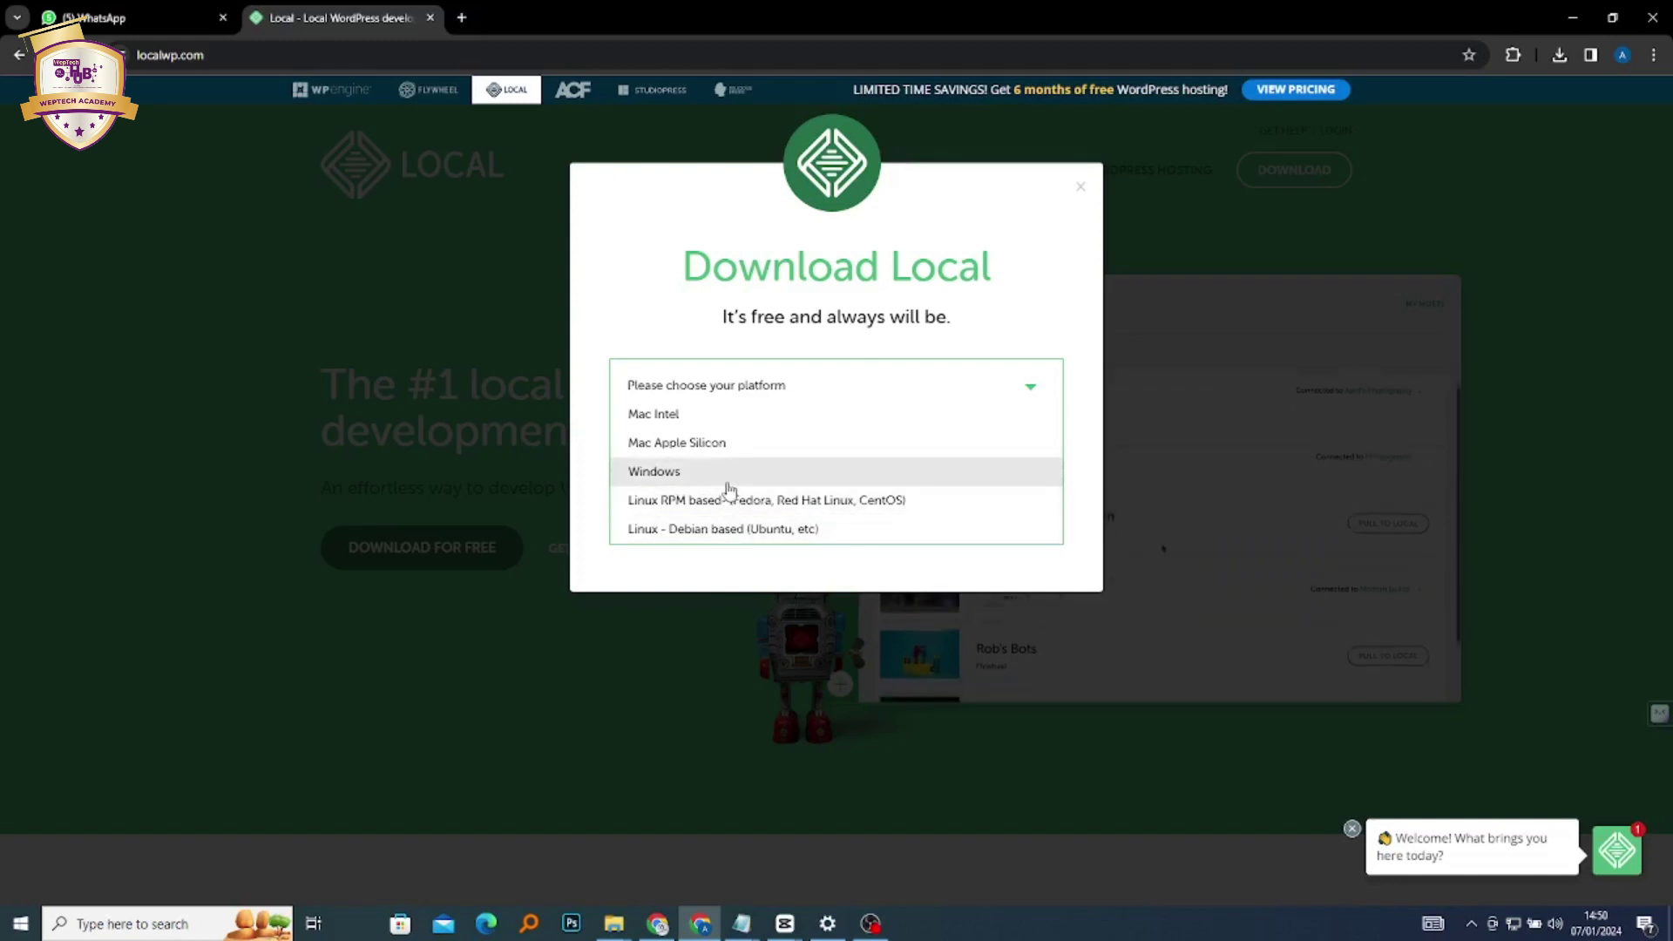
pyautogui.click(729, 481)
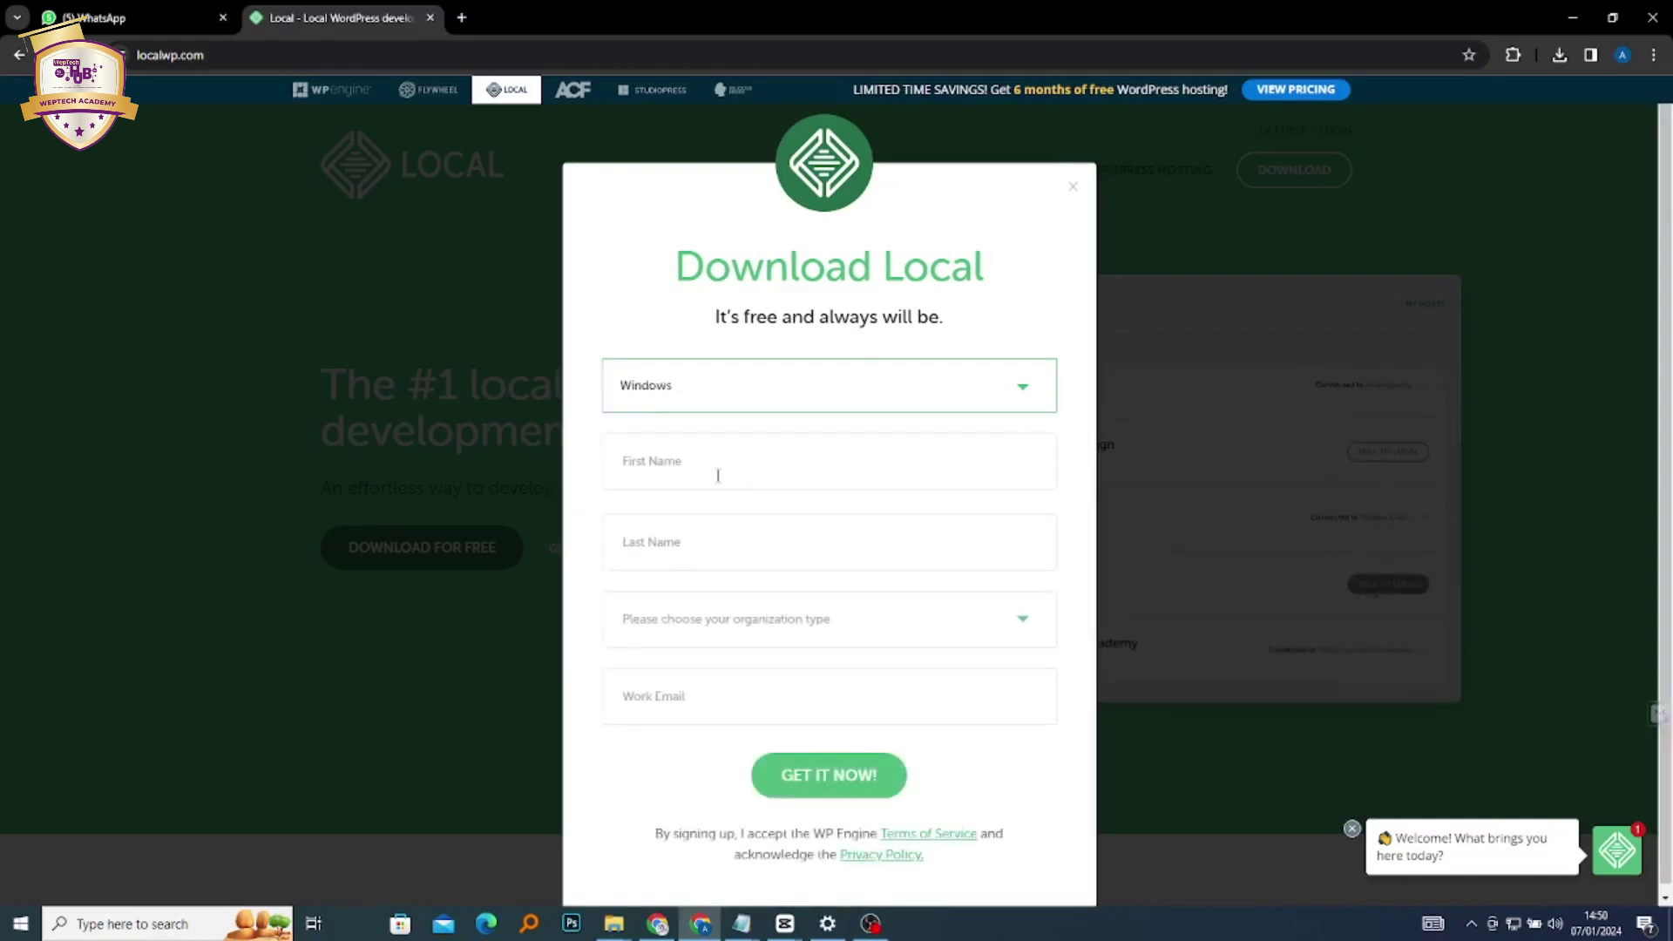
# - Autofill both names and the work e-mail, choose Independent Freelancer/Consultant, and submit
pyautogui.click(718, 475)
pyautogui.click(717, 517)
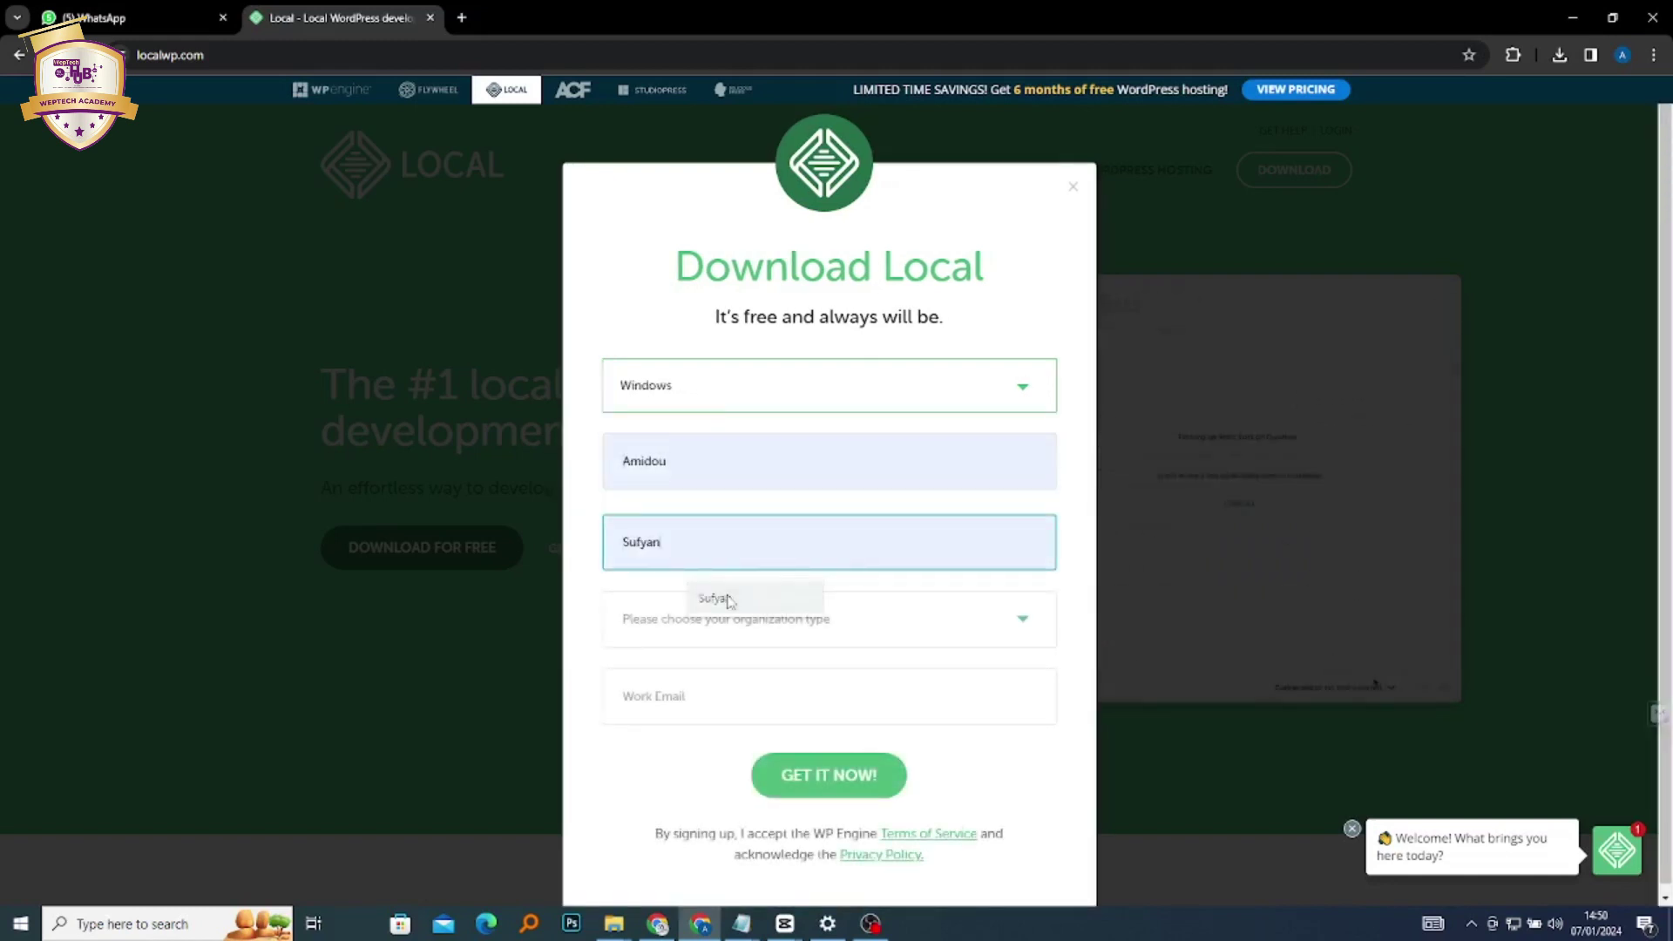
pyautogui.click(710, 617)
pyautogui.click(707, 684)
pyautogui.click(722, 702)
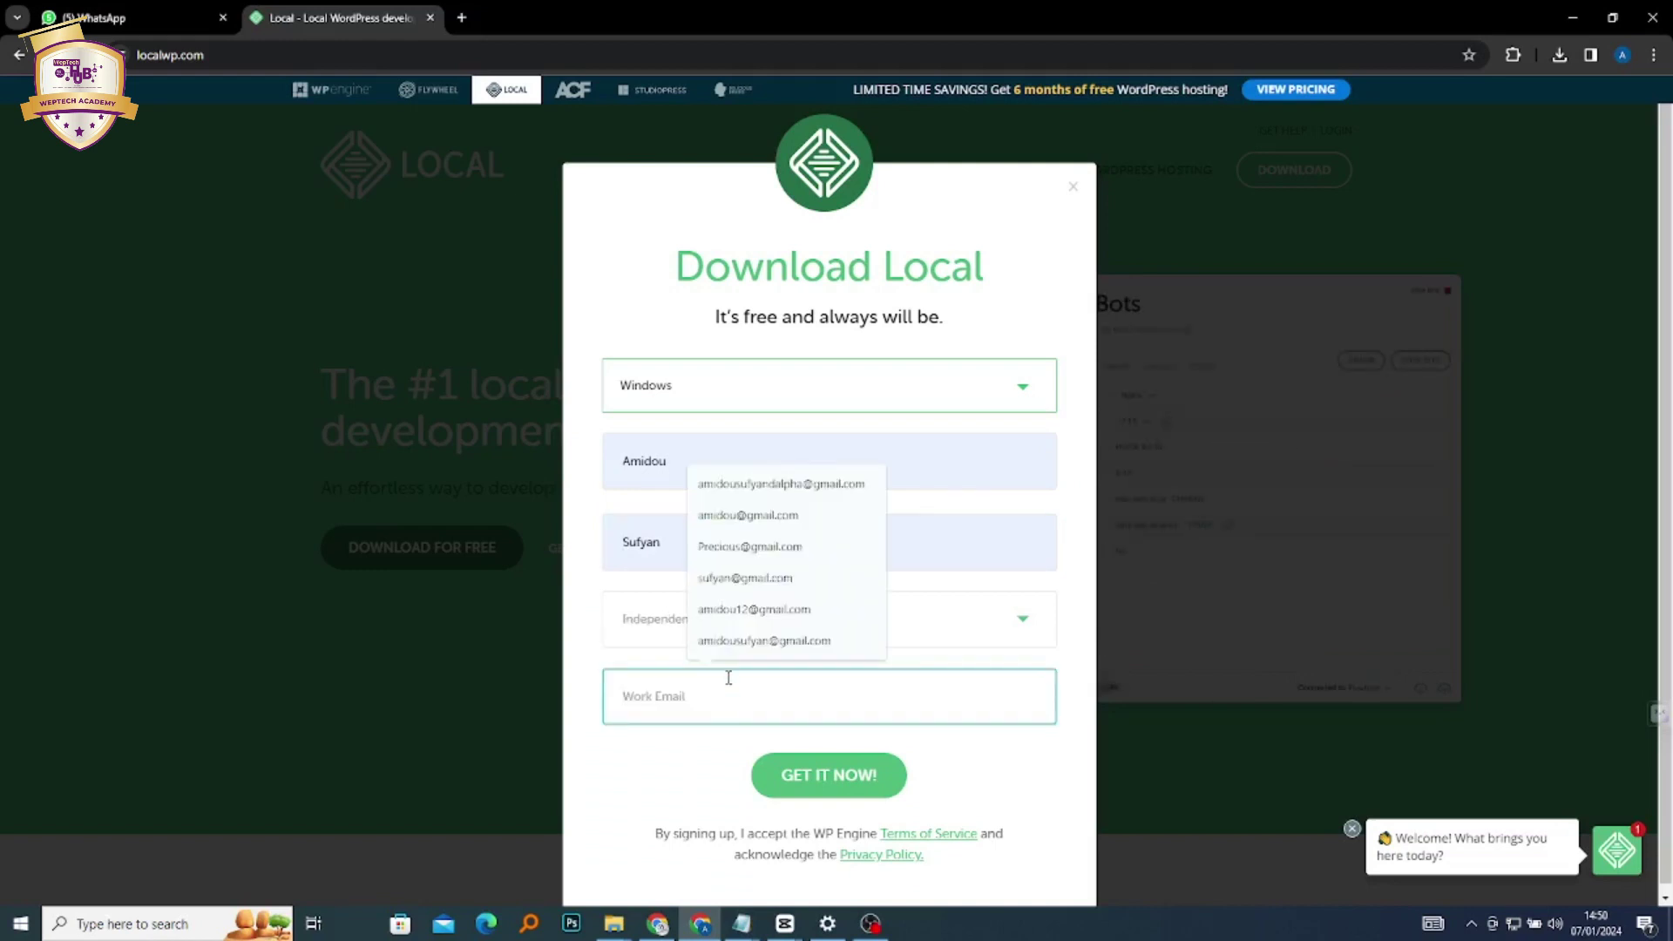
pyautogui.click(784, 486)
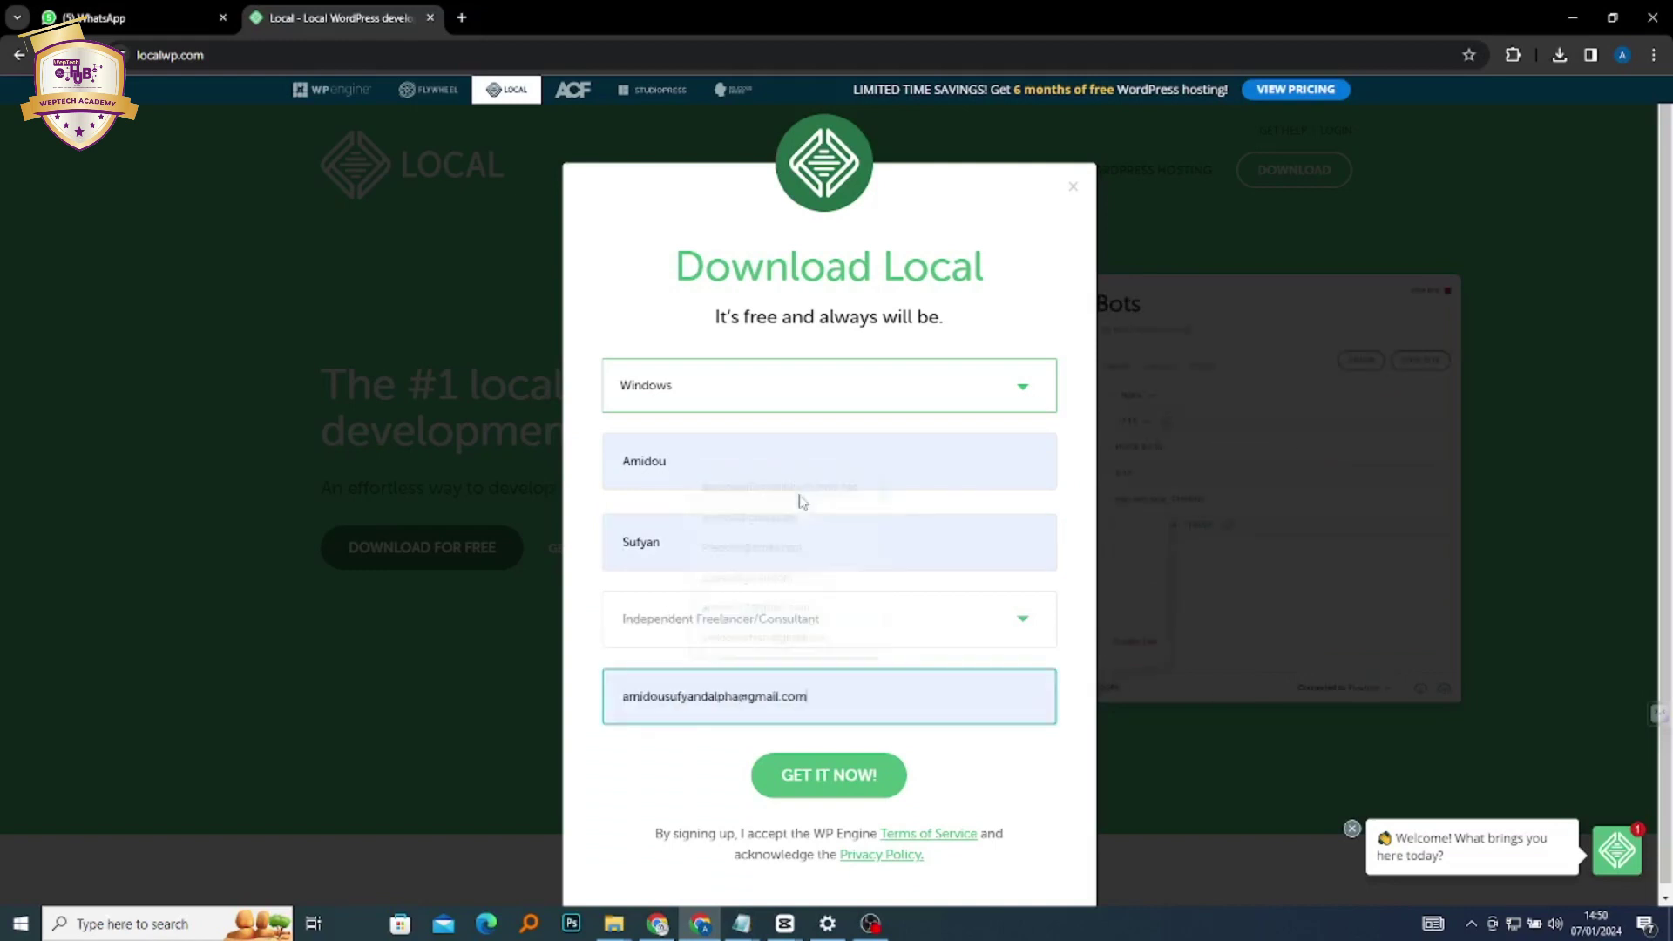
pyautogui.click(839, 781)
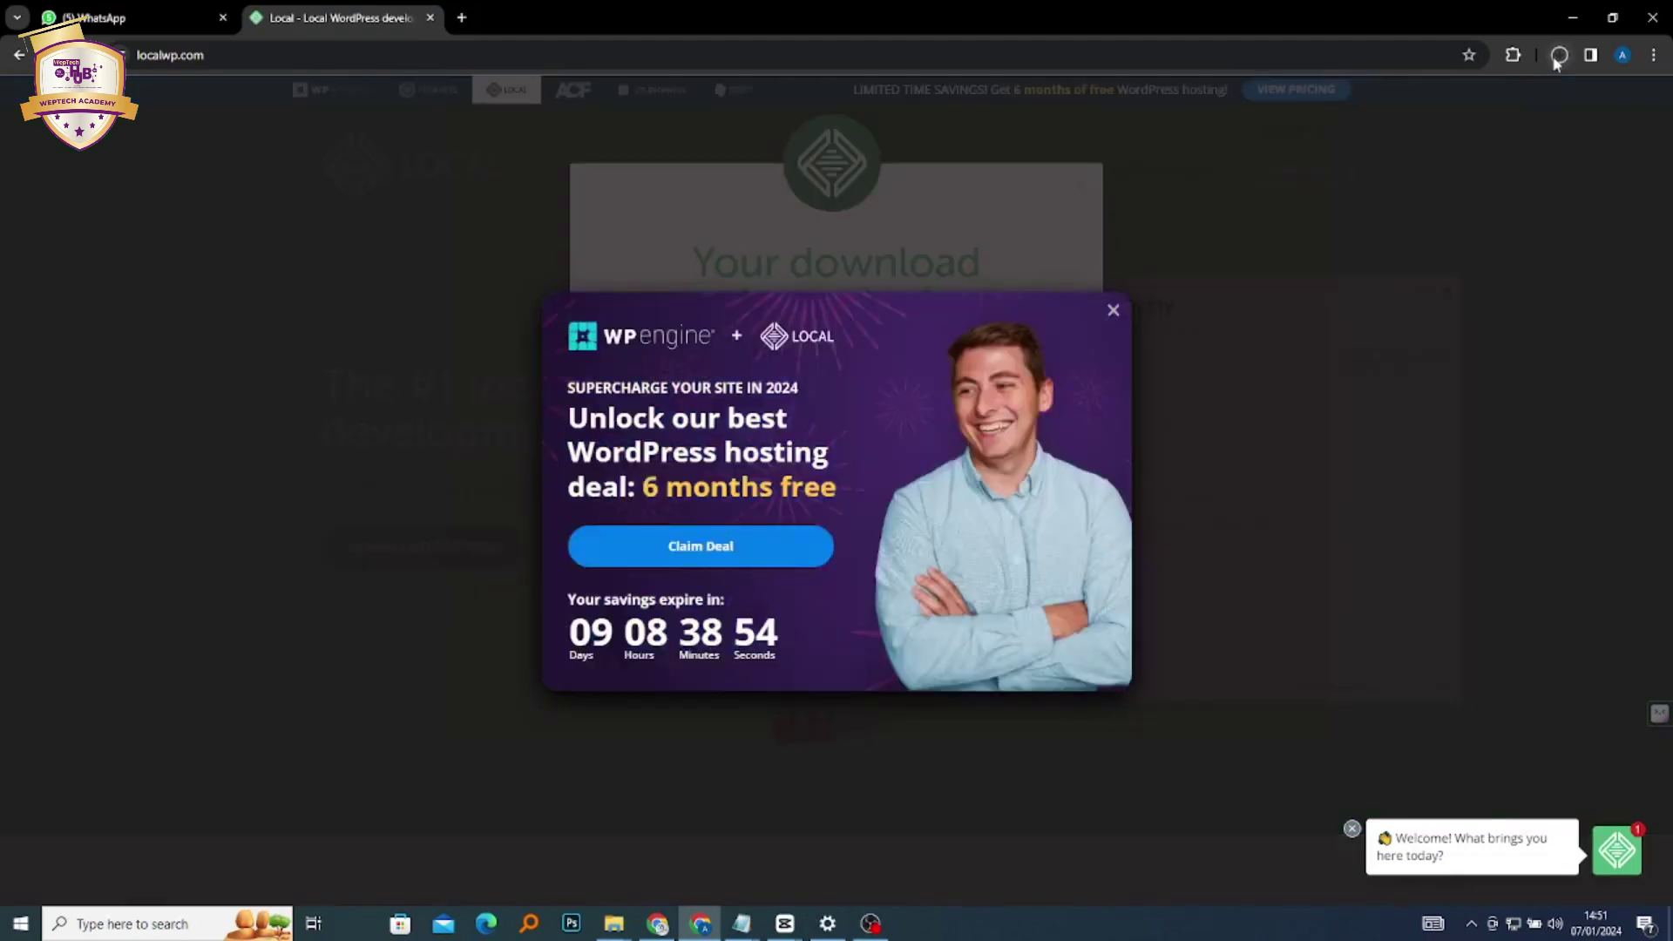
# - Reveal local-8.2.0-windows.exe in the Downloads folder from Chrome's full download history
pyautogui.click(1558, 55)
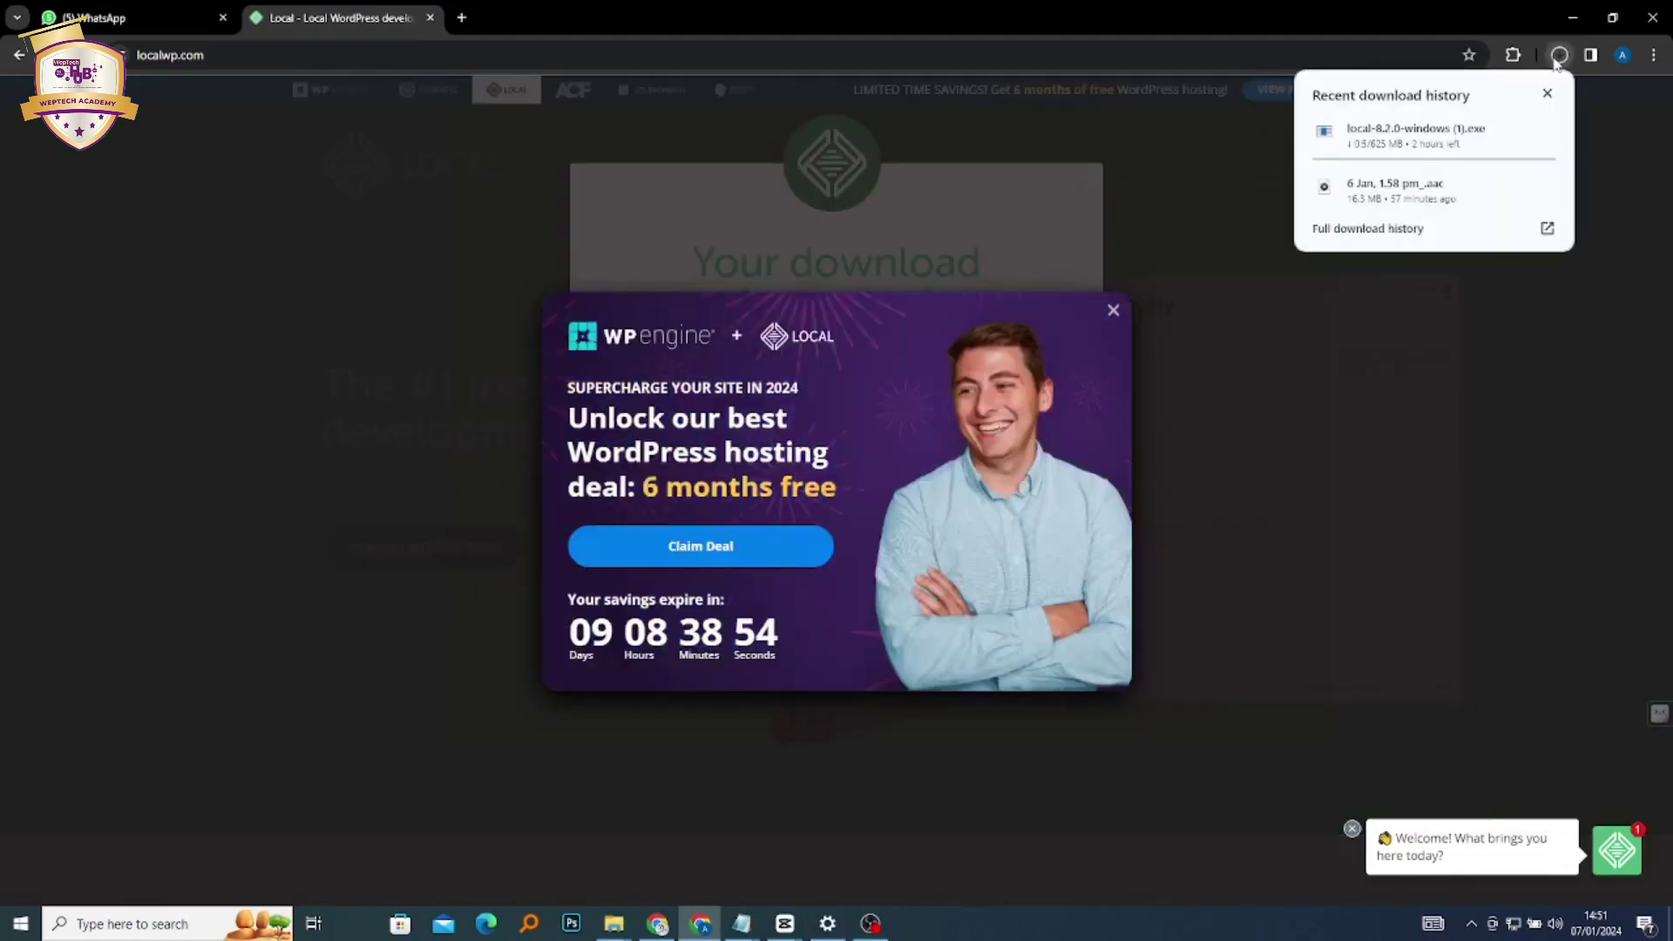
pyautogui.click(1428, 229)
pyautogui.scroll(-3, 1369, 871)
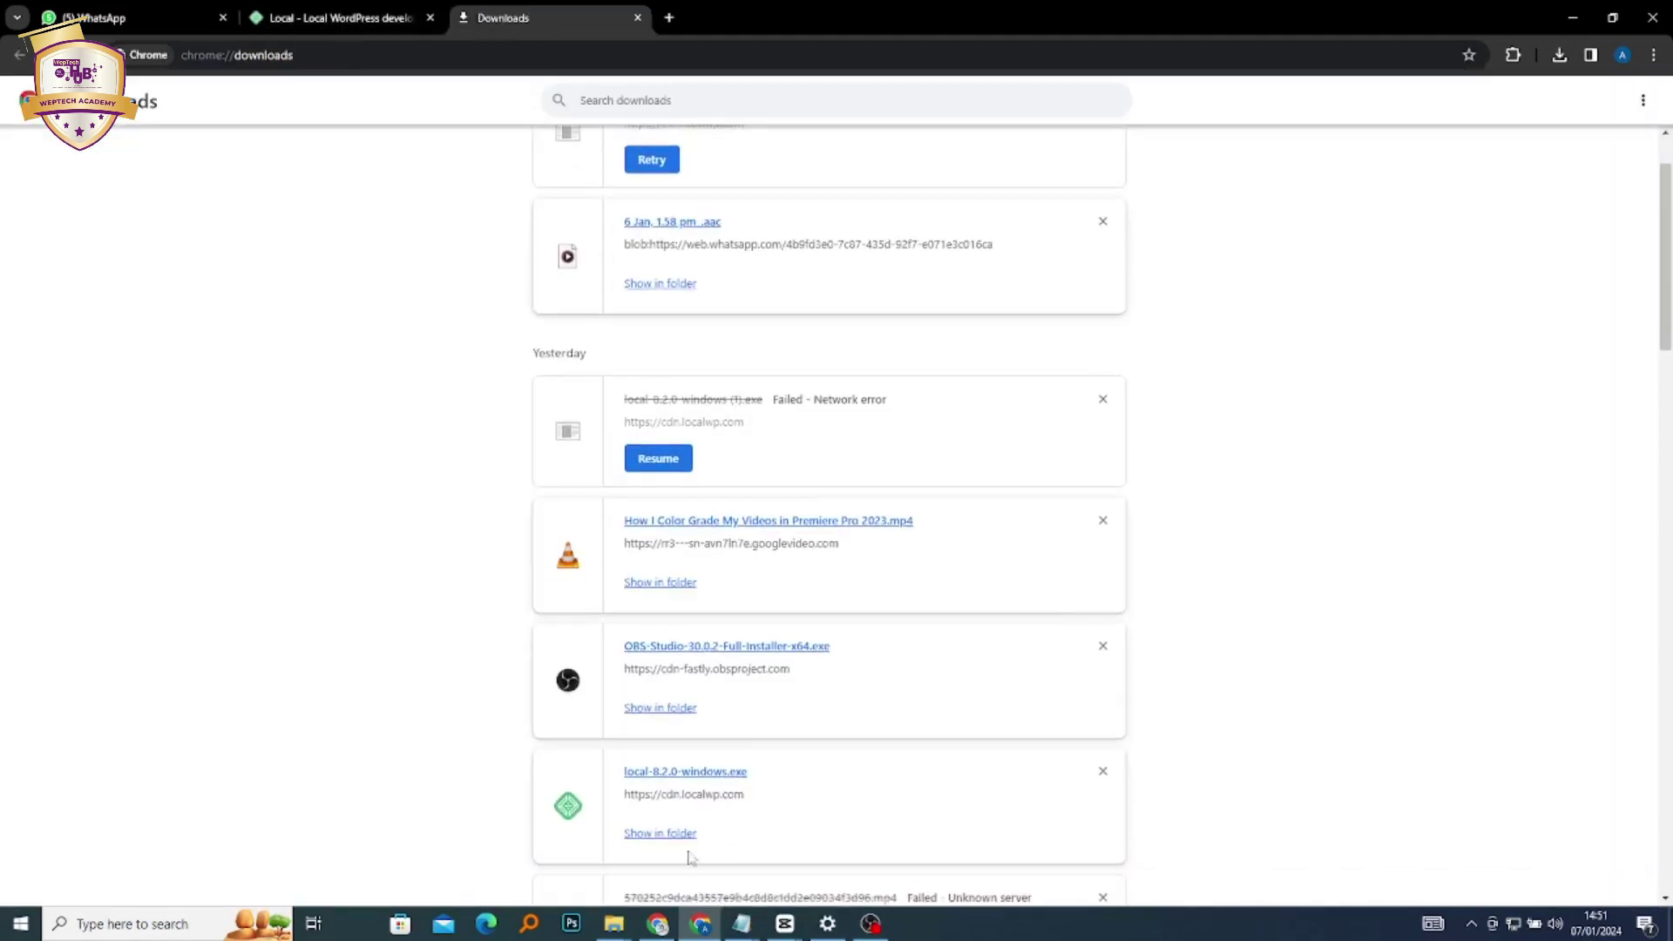
pyautogui.click(683, 833)
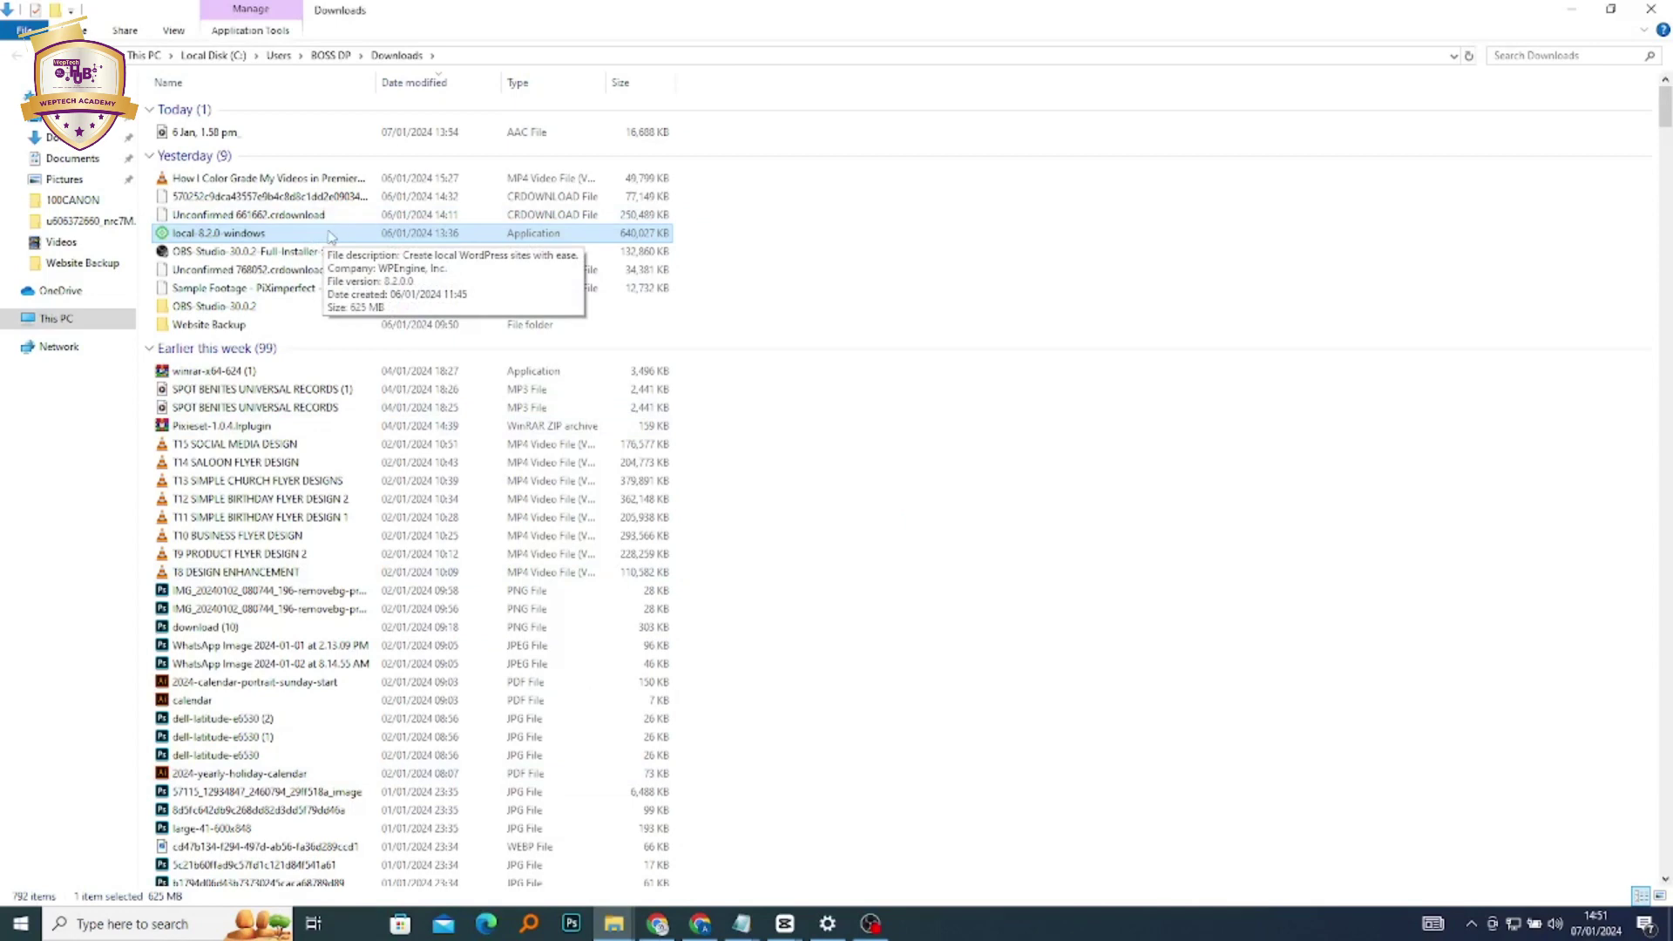
# - Install Local for all users in the default folder and finish with Run Local enabled
pyautogui.doubleClick(329, 238)
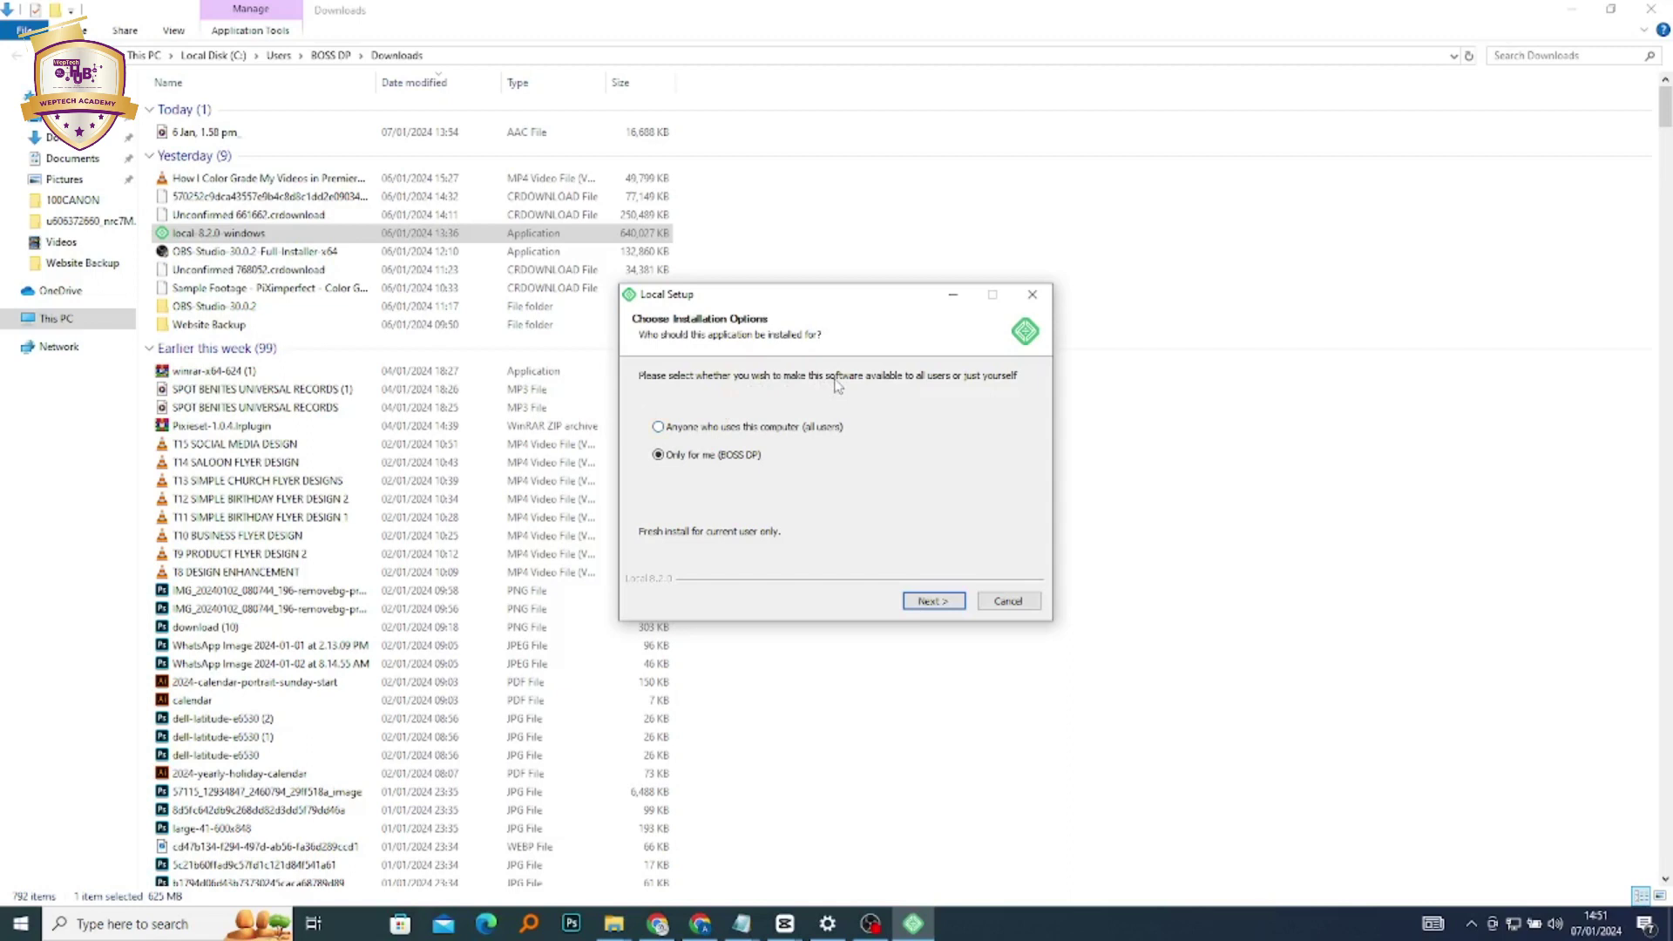
pyautogui.click(735, 427)
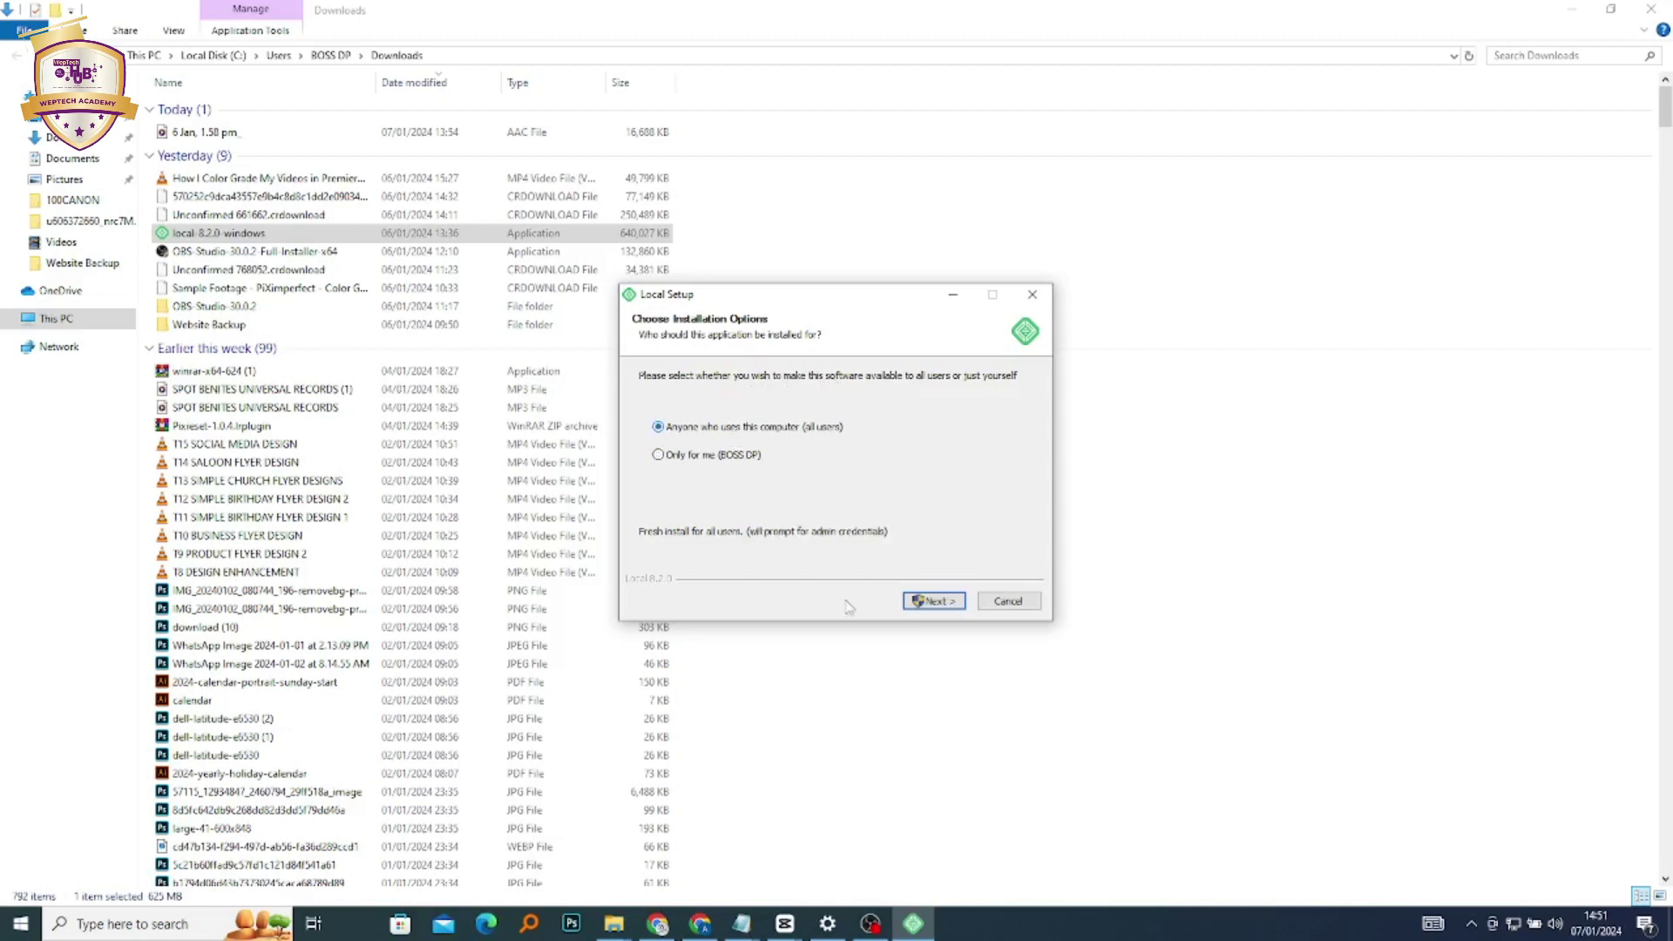
pyautogui.click(933, 600)
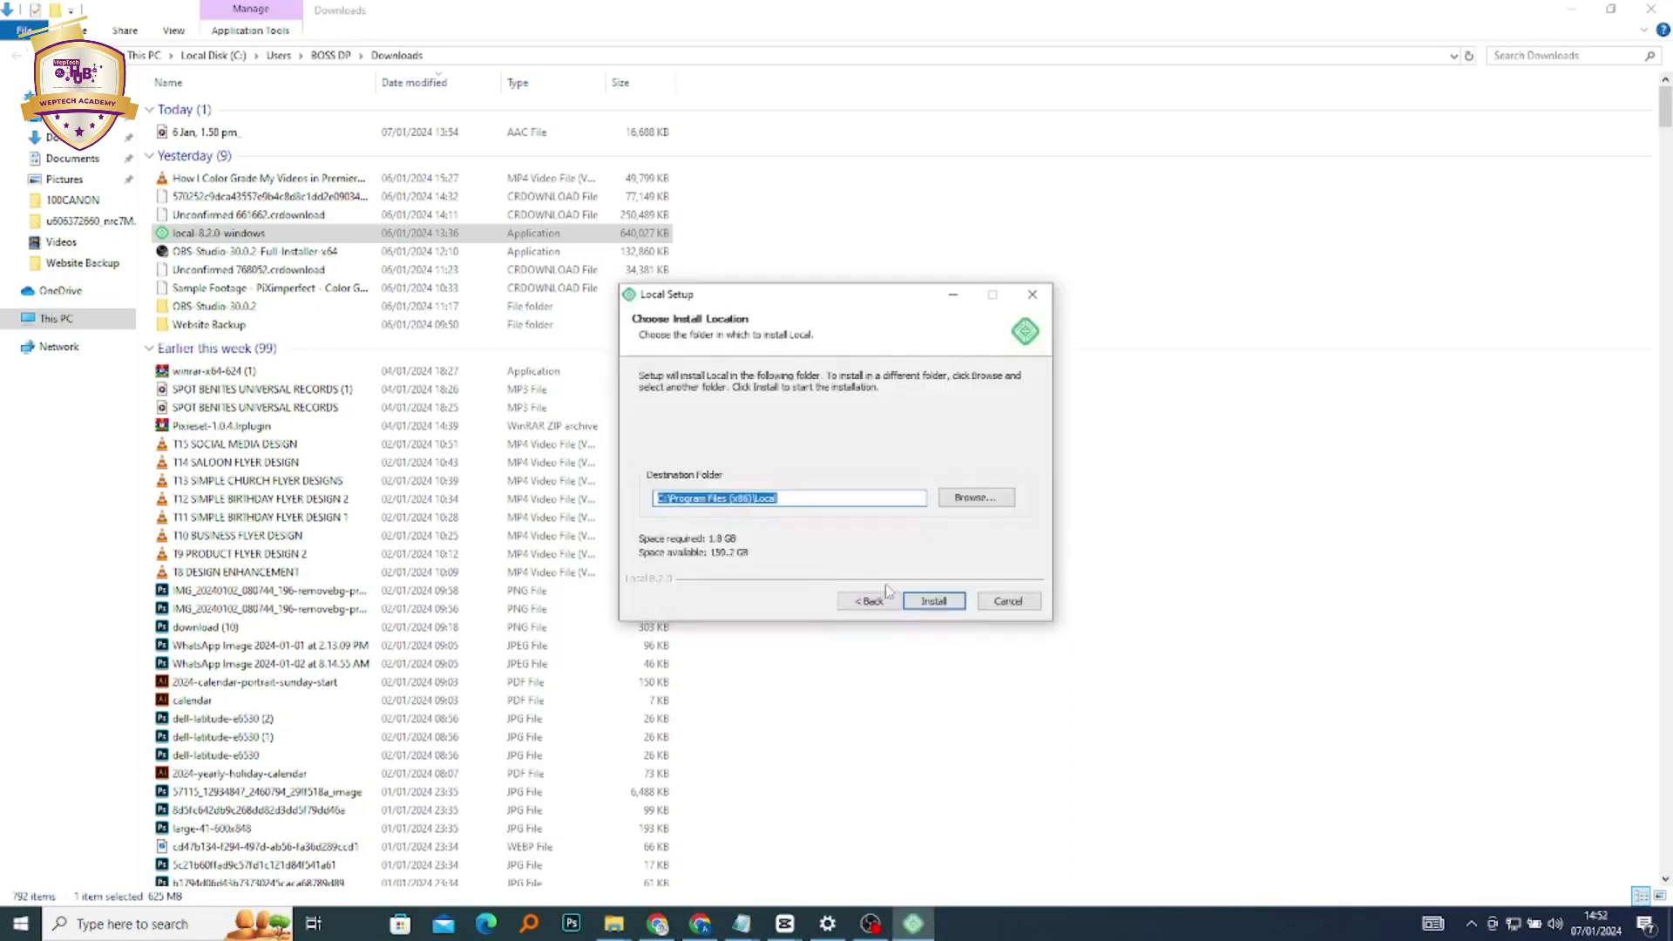
pyautogui.click(933, 604)
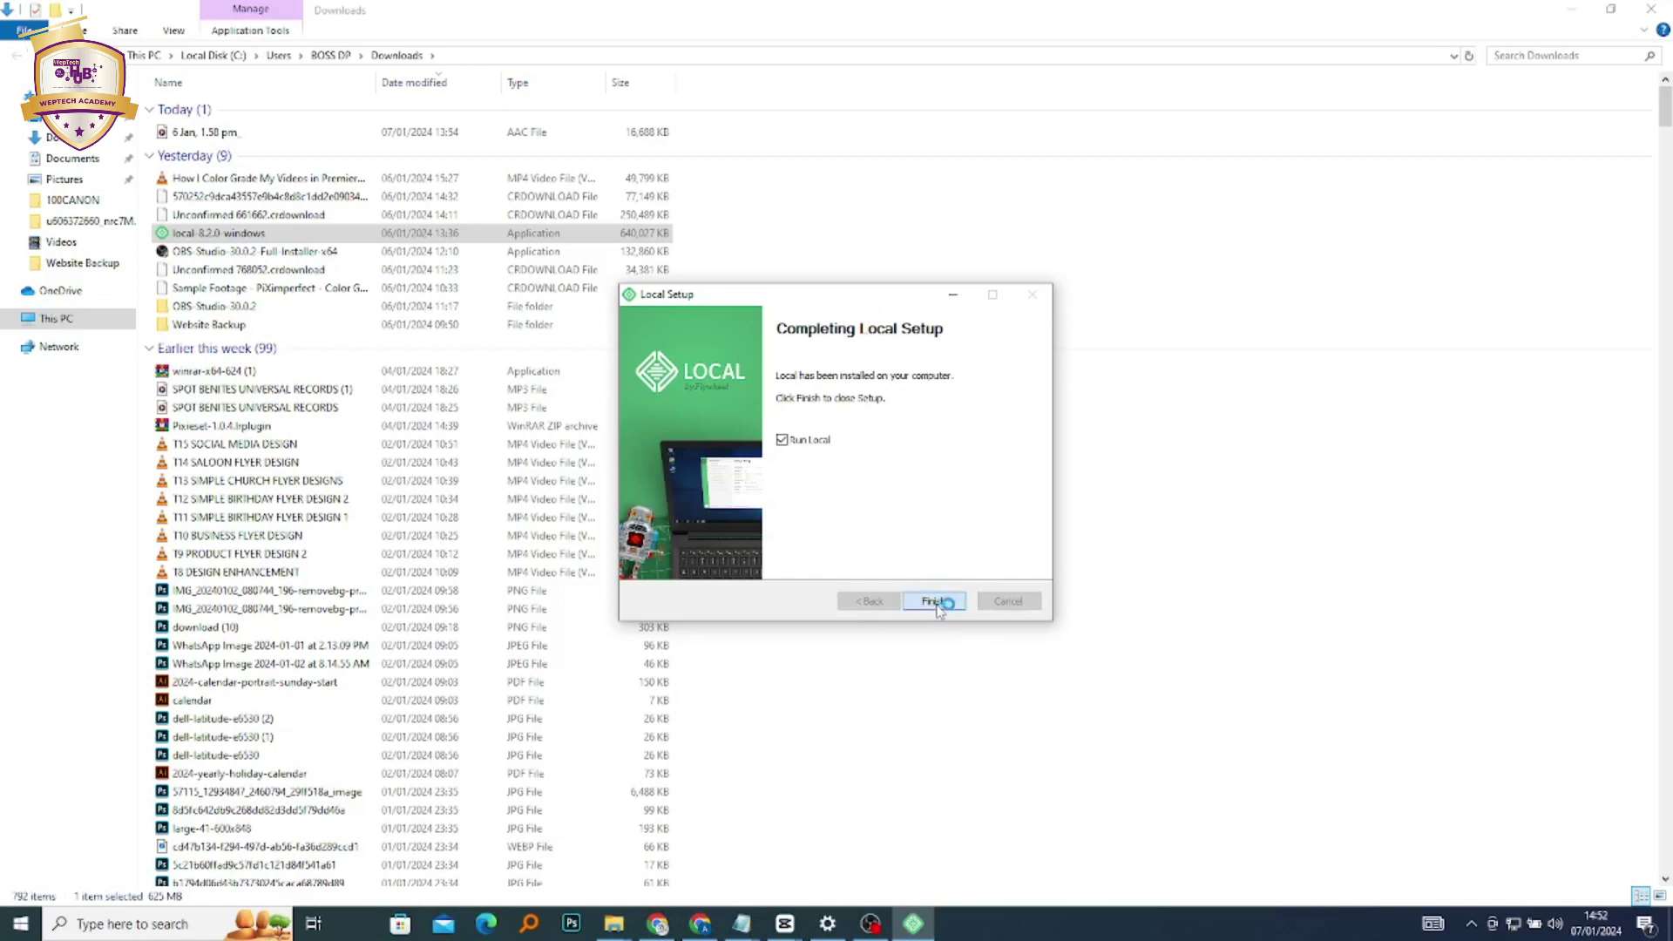
pyautogui.click(937, 604)
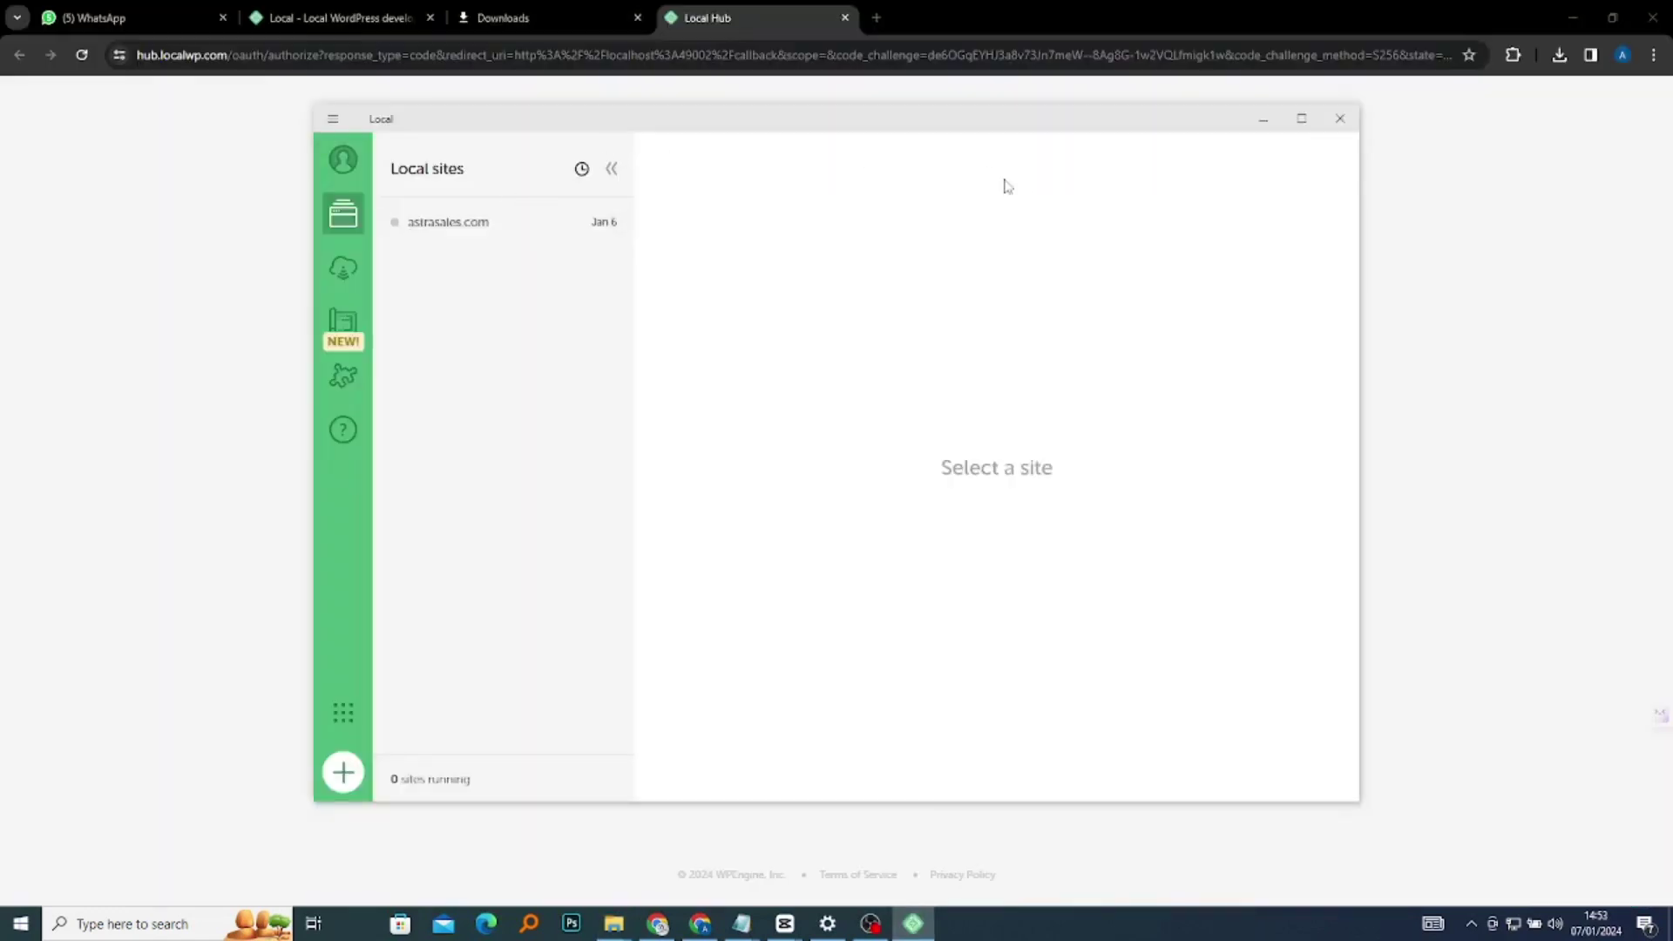
# - Maximize the Local window and choose Log in to Local from the account menu
pyautogui.click(1301, 118)
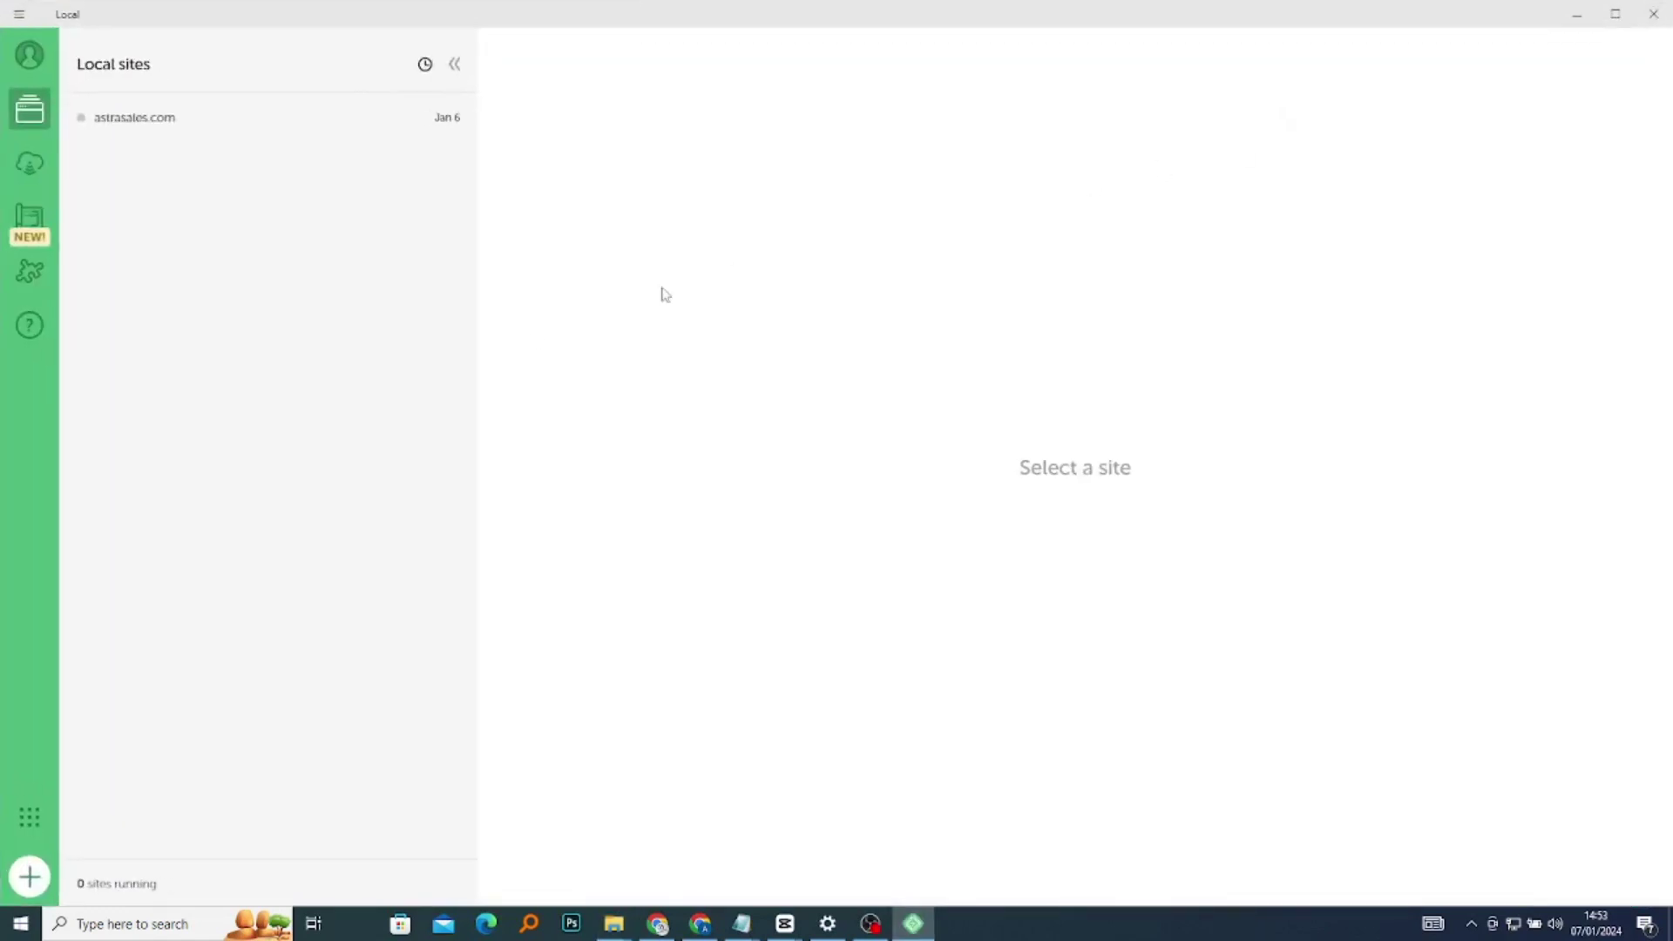
pyautogui.click(31, 59)
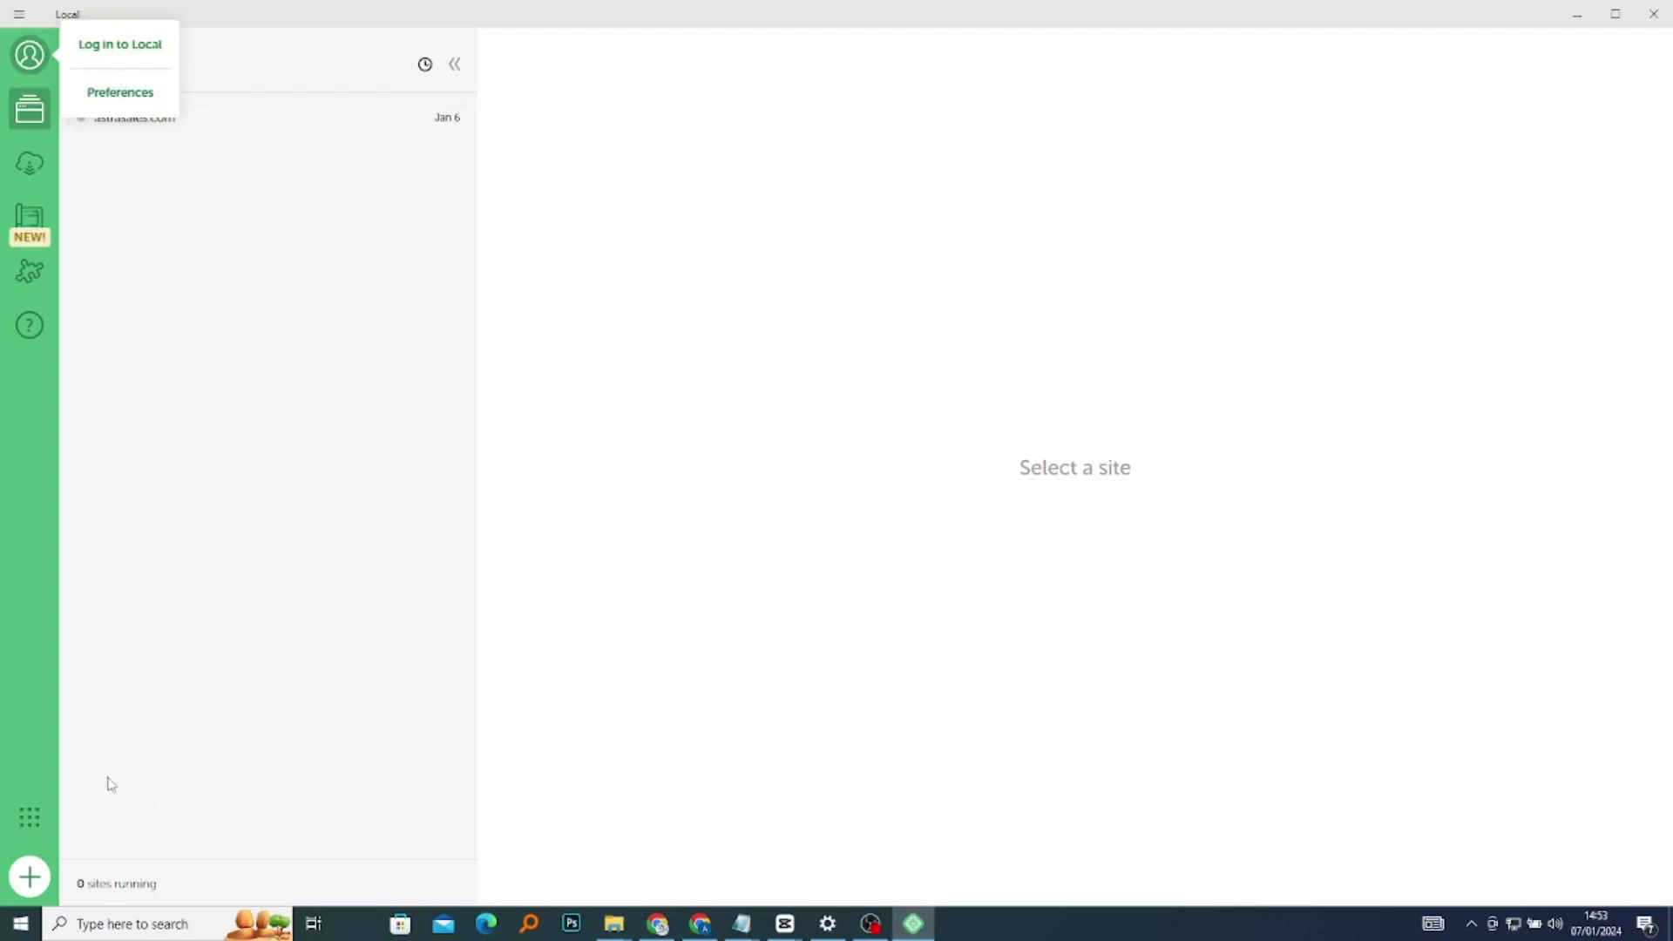
pyautogui.click(243, 559)
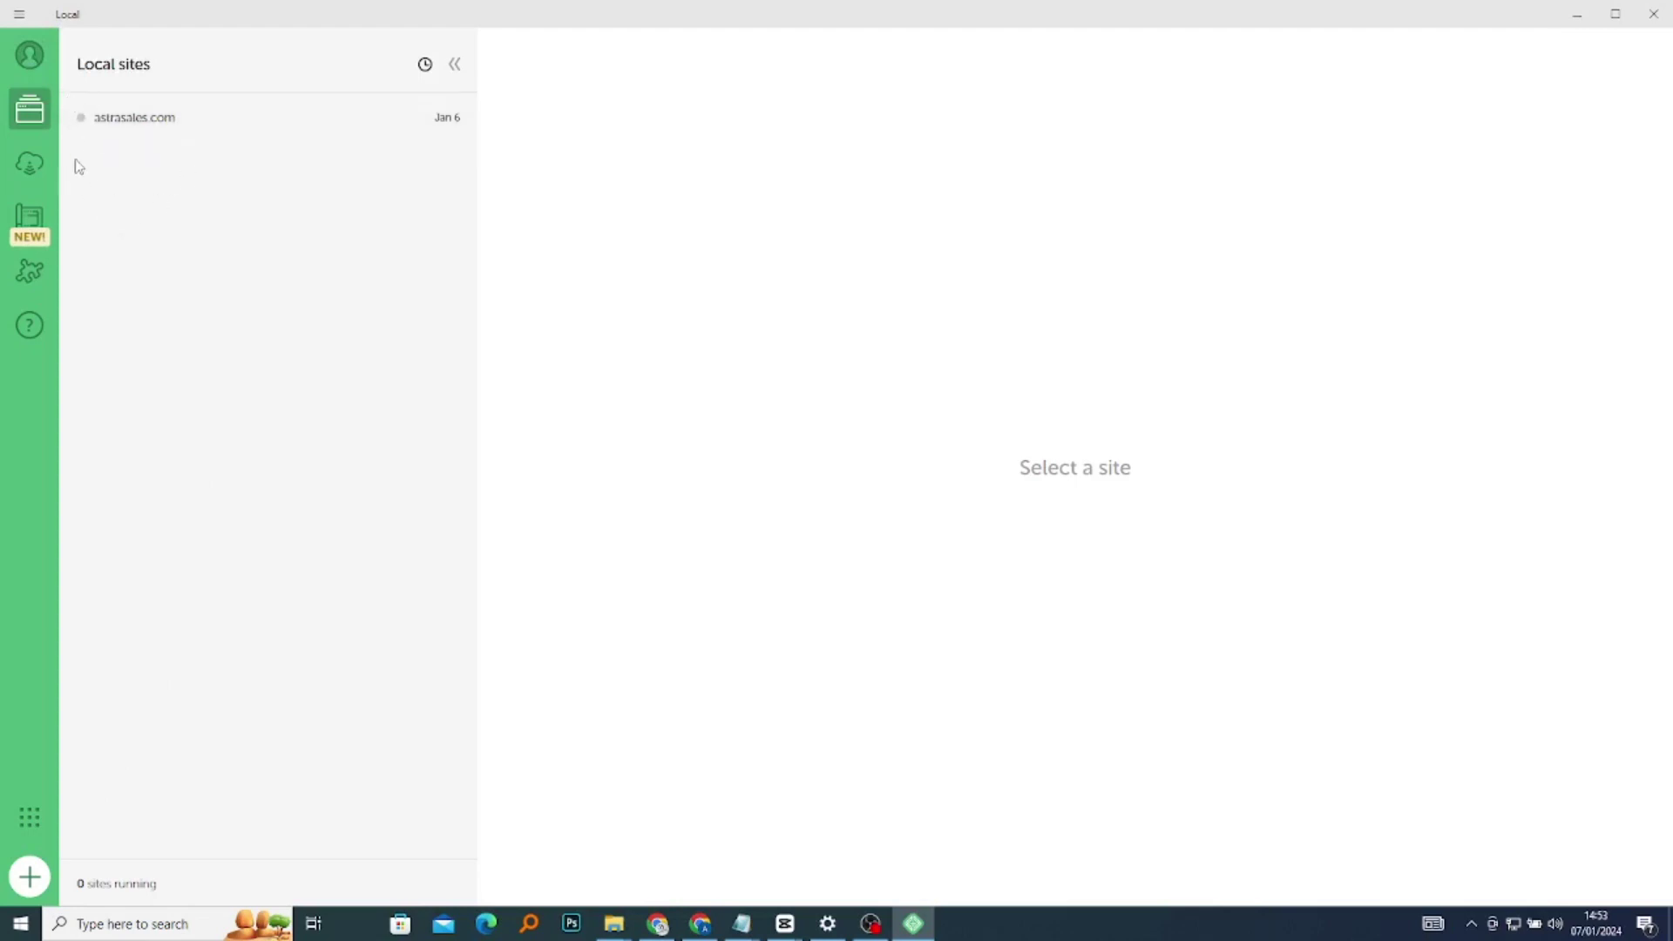
pyautogui.click(37, 61)
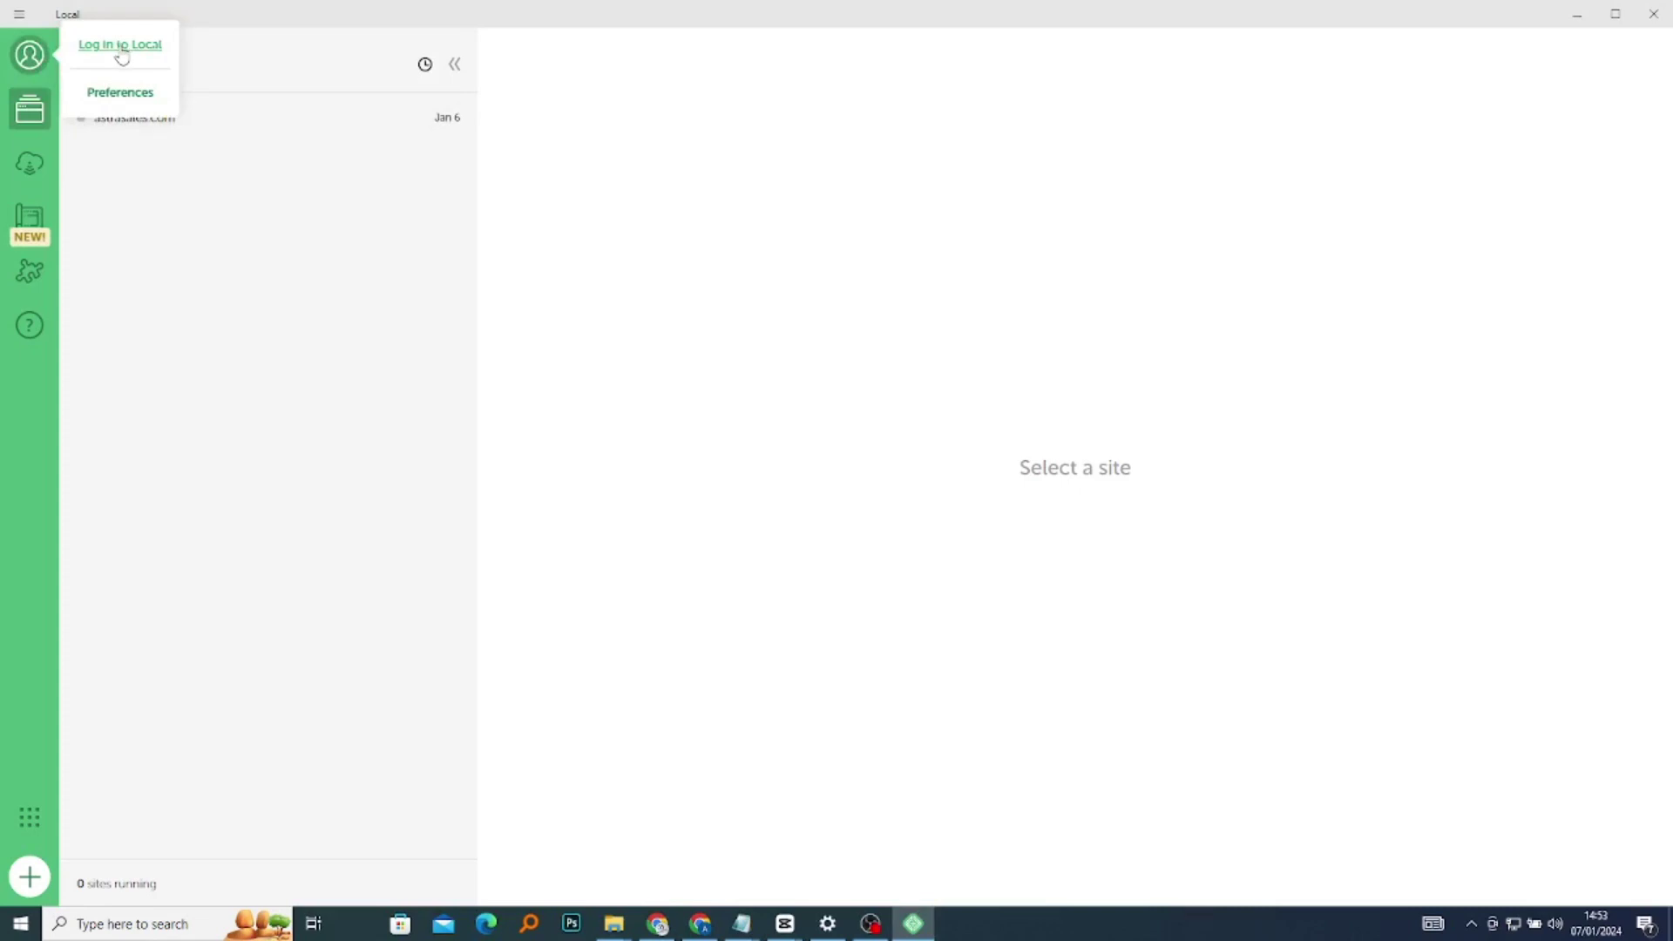
pyautogui.click(122, 50)
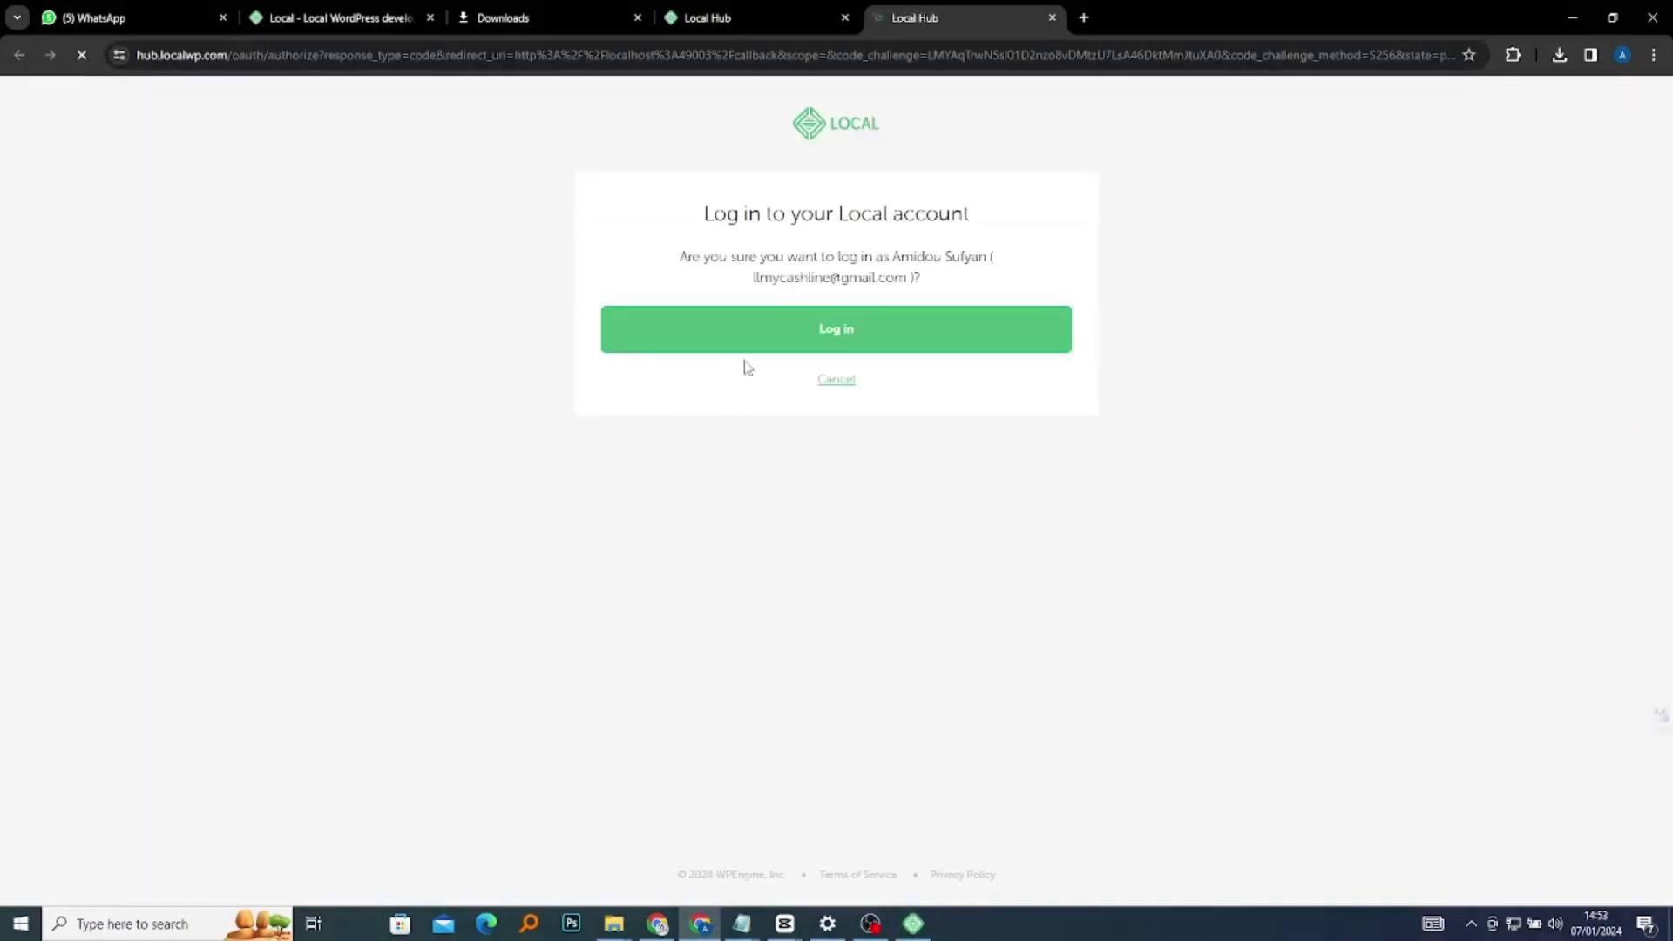
# - Complete the browser login and return to Local through the Open Local prompt
pyautogui.click(816, 335)
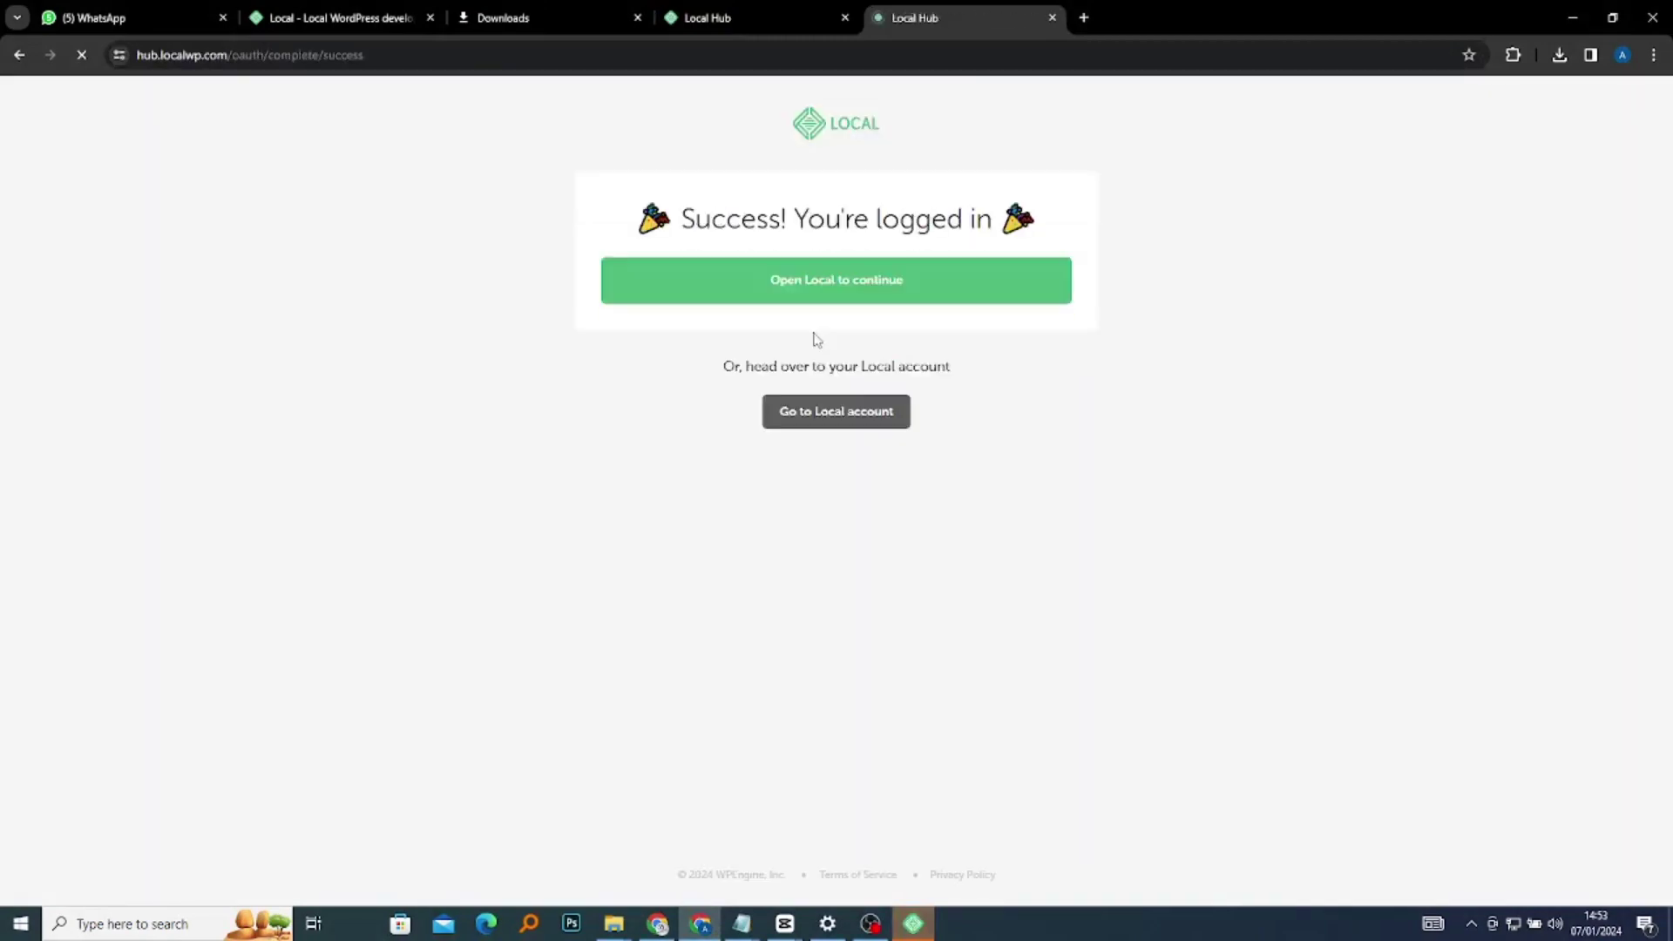
pyautogui.click(828, 302)
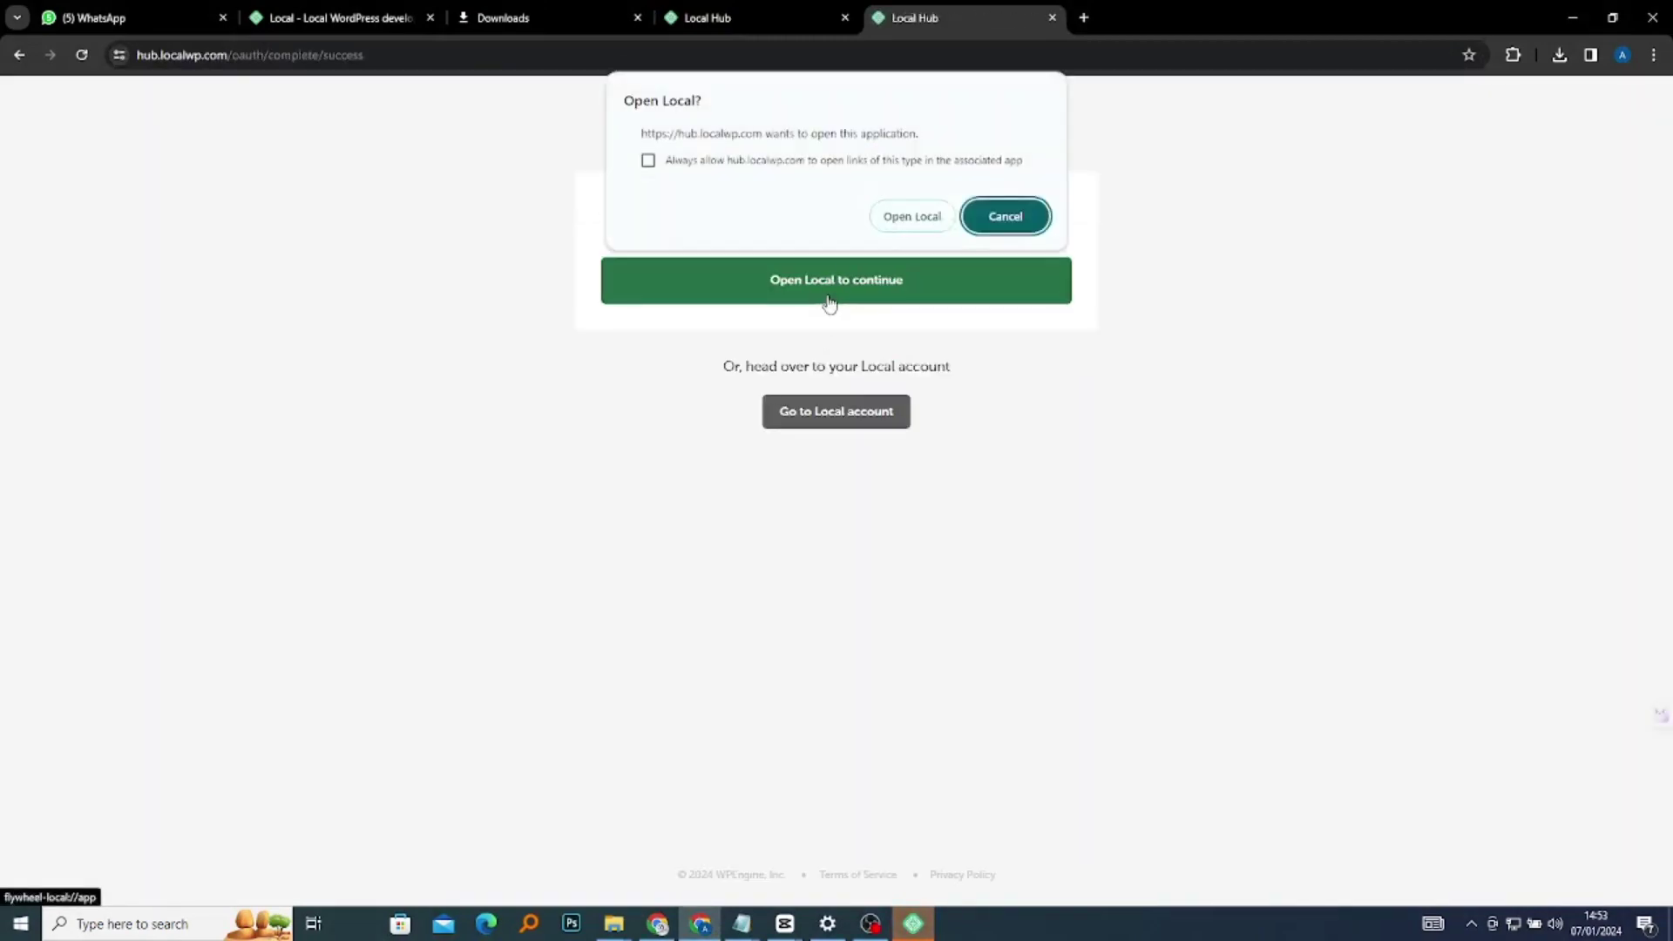
pyautogui.click(914, 220)
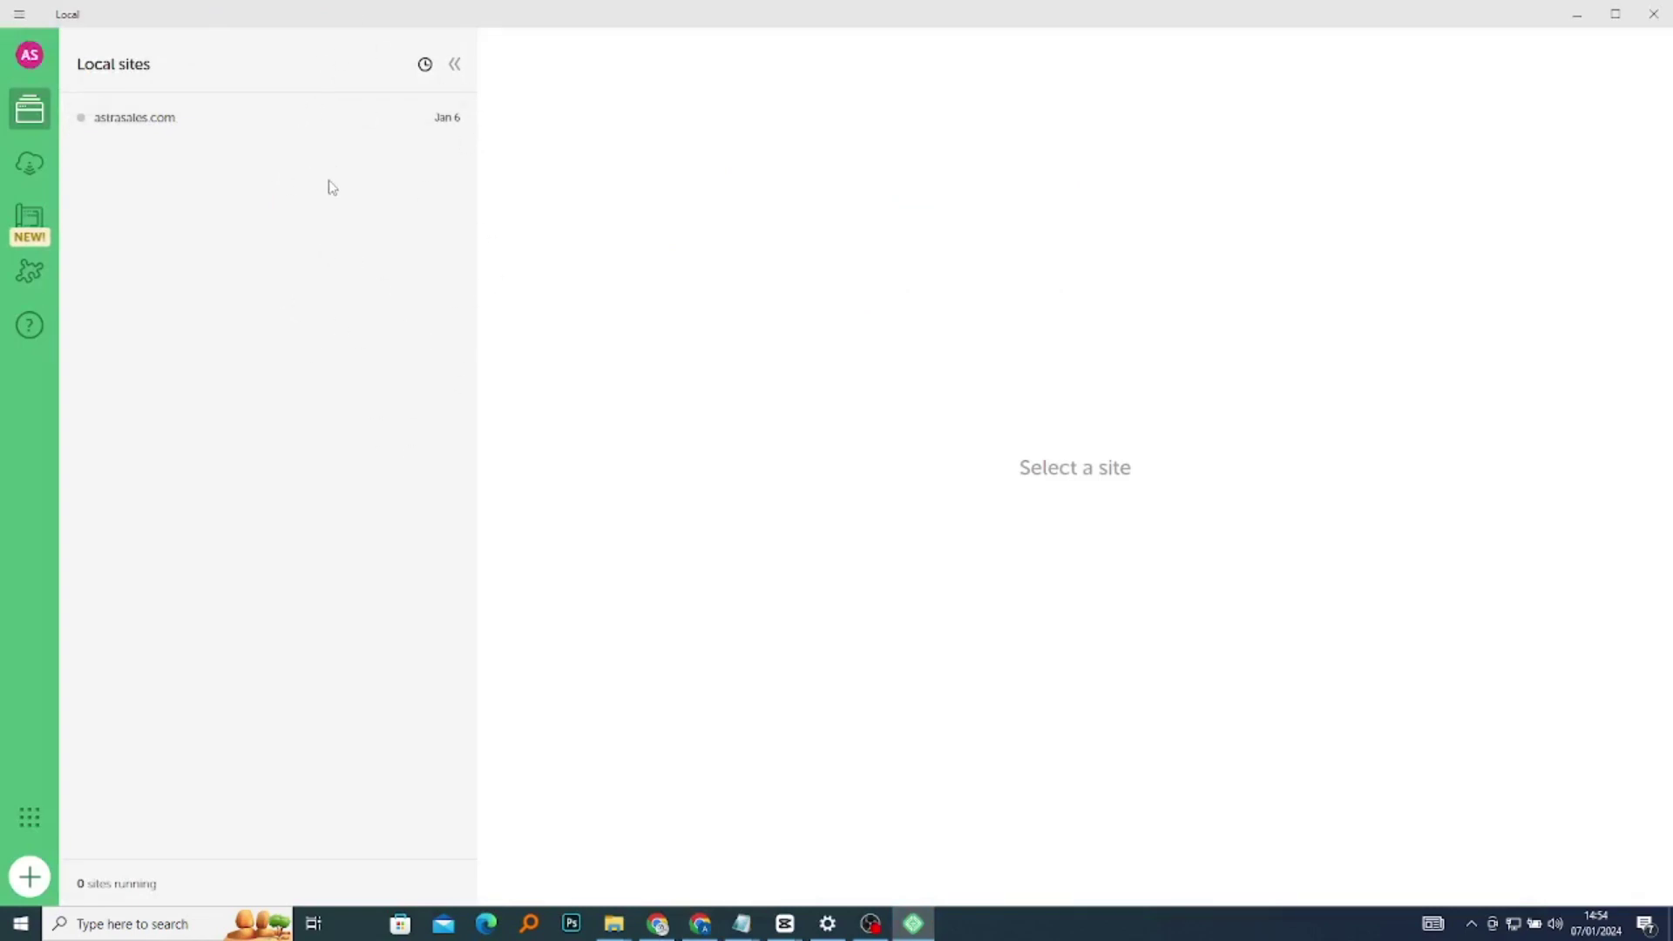
# - Create a new Local site named egadgetshop.com and continue to the environment step
pyautogui.click(29, 883)
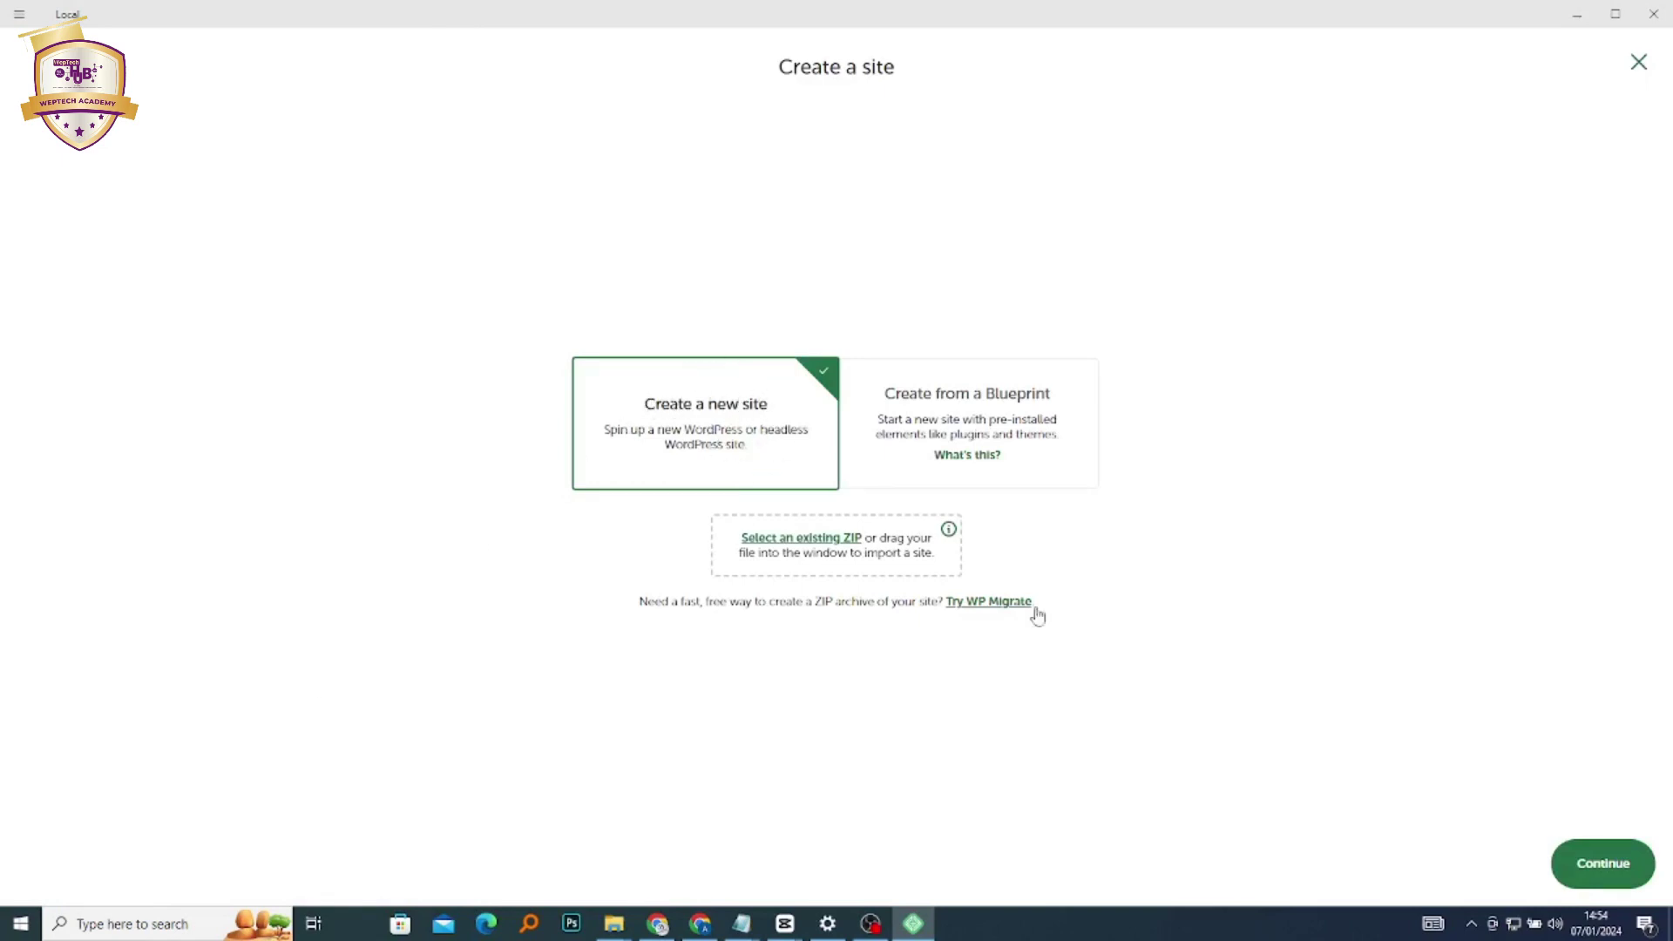
pyautogui.click(1594, 860)
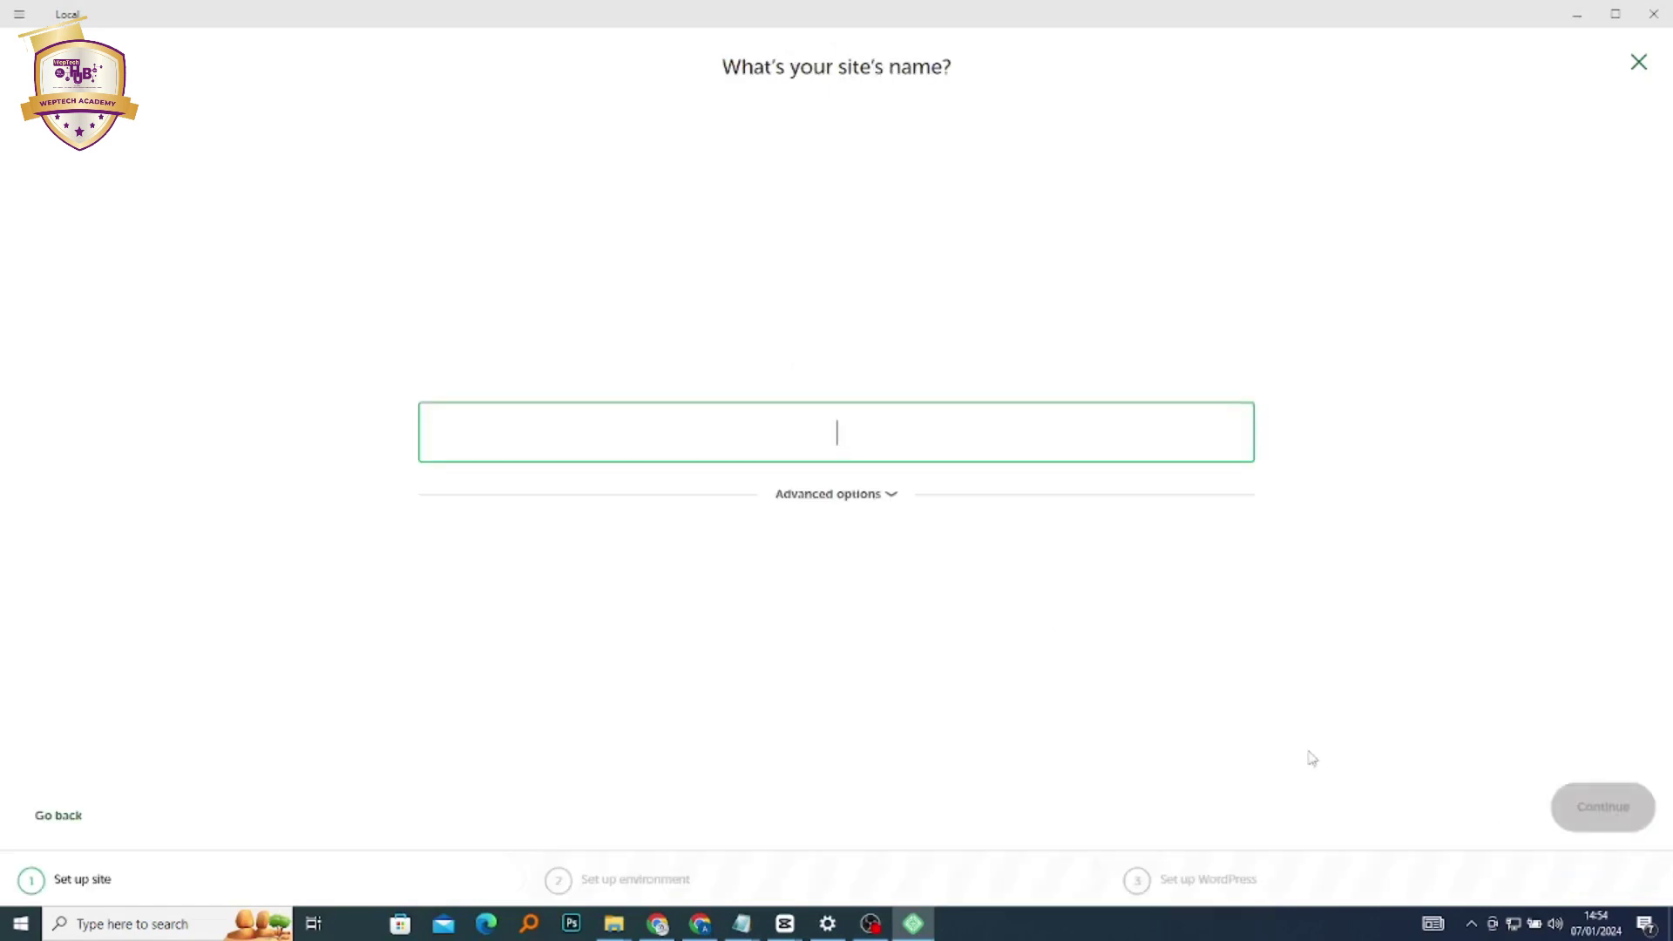
pyautogui.write('ega')
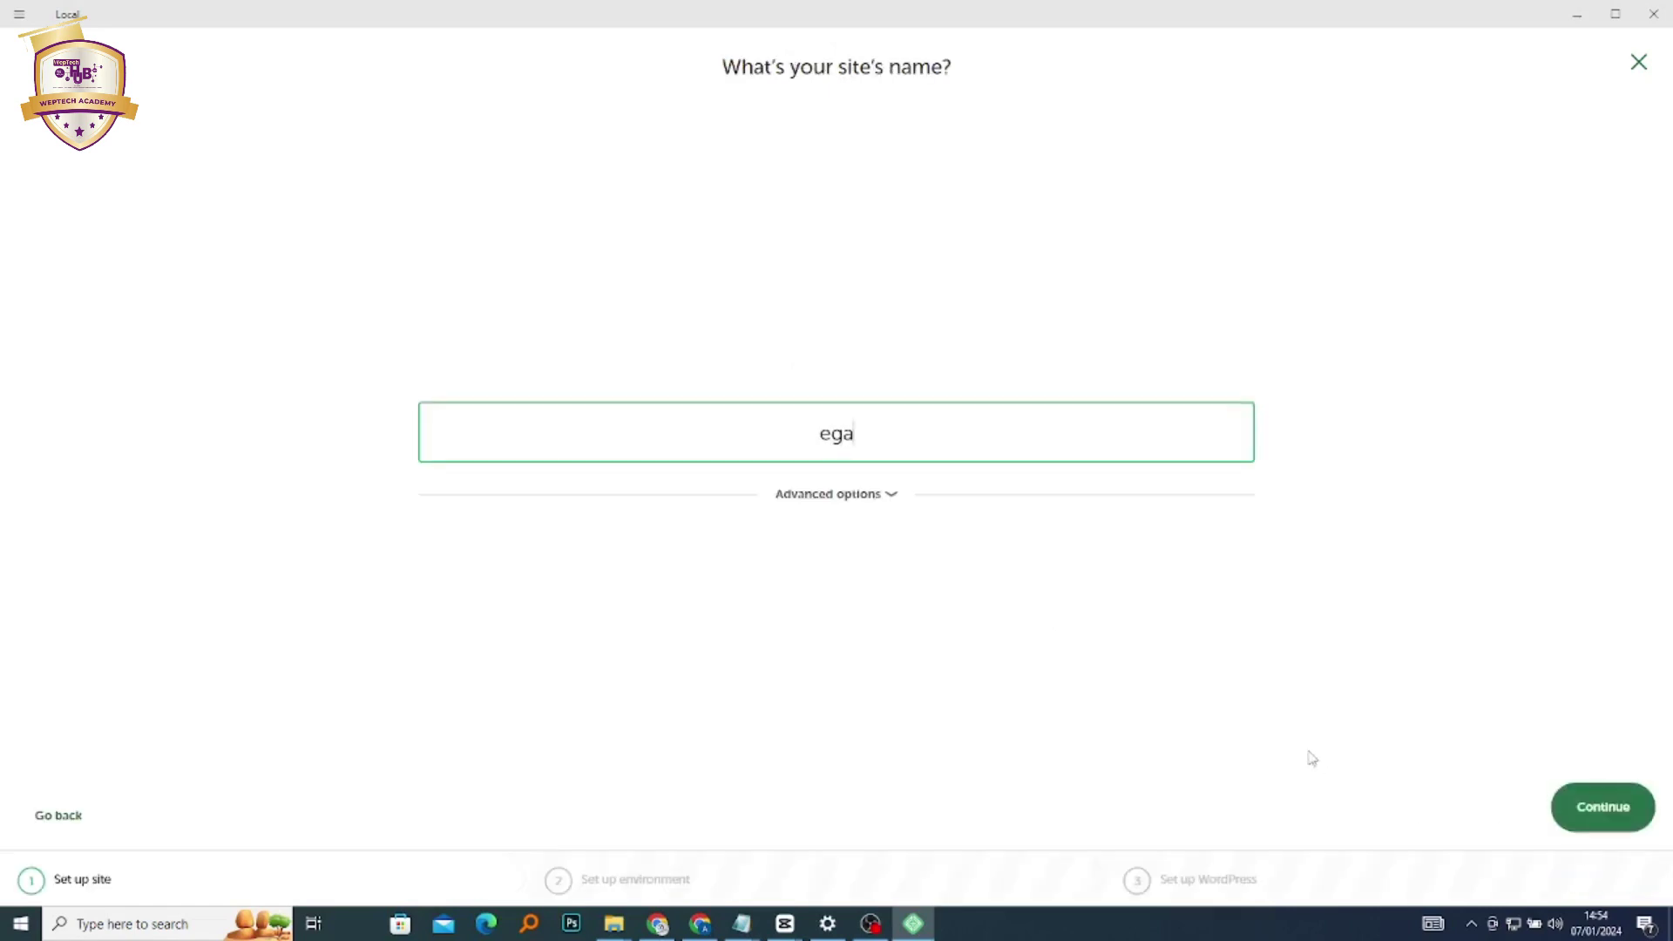
pyautogui.write('dgetshop.com')
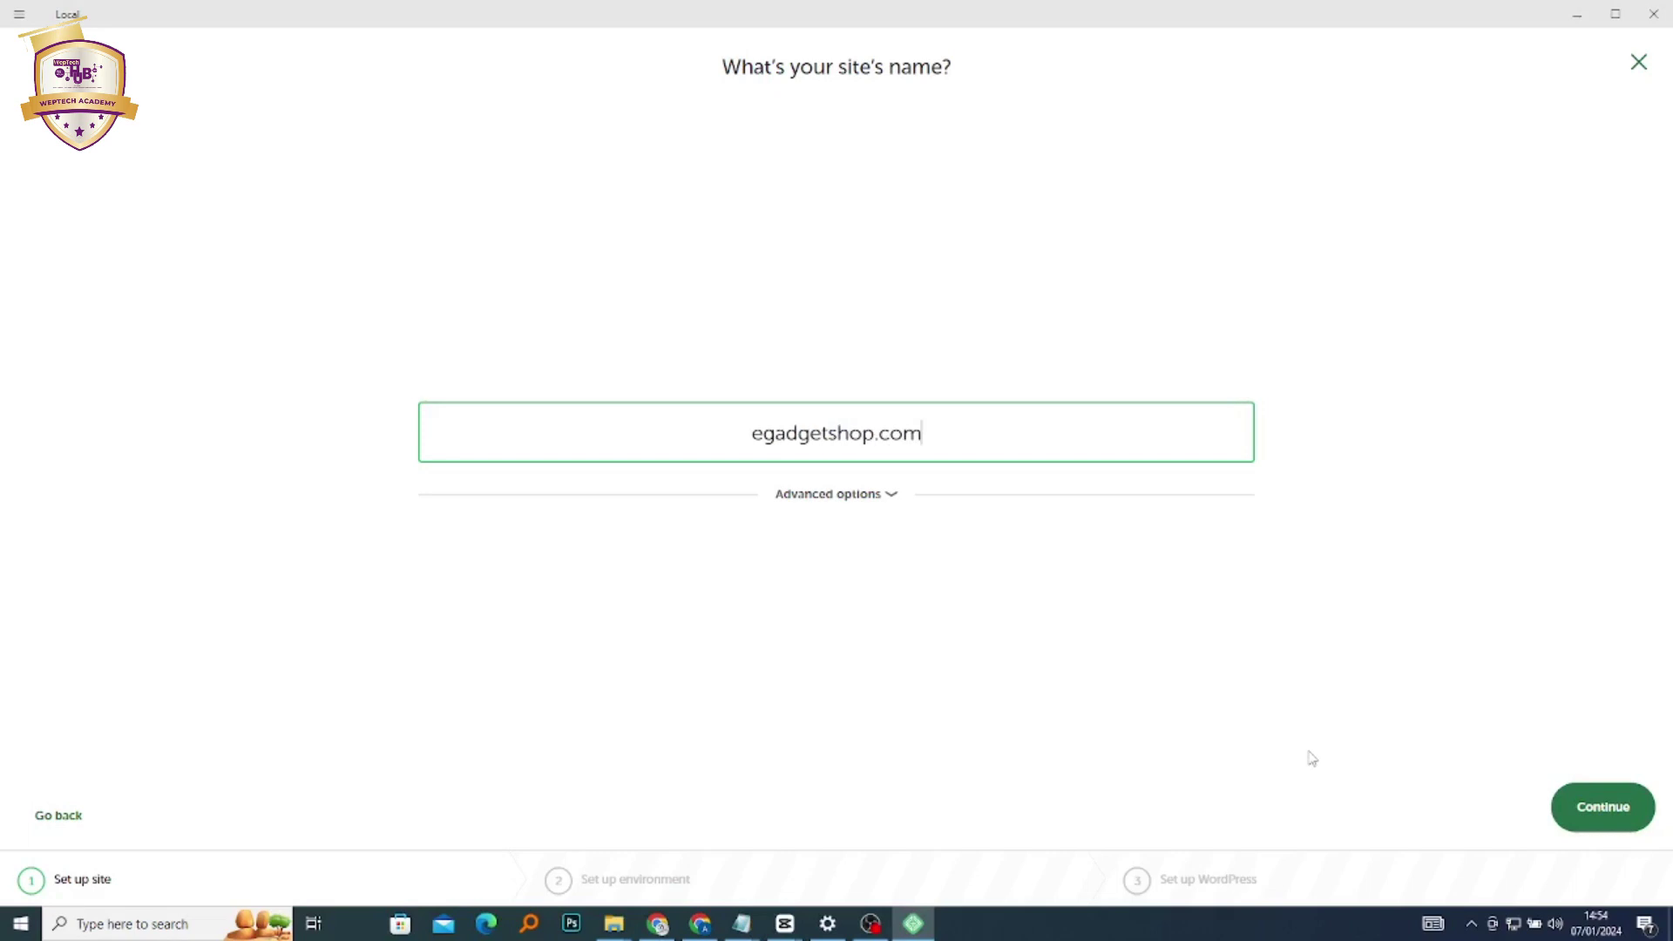
pyautogui.click(1585, 817)
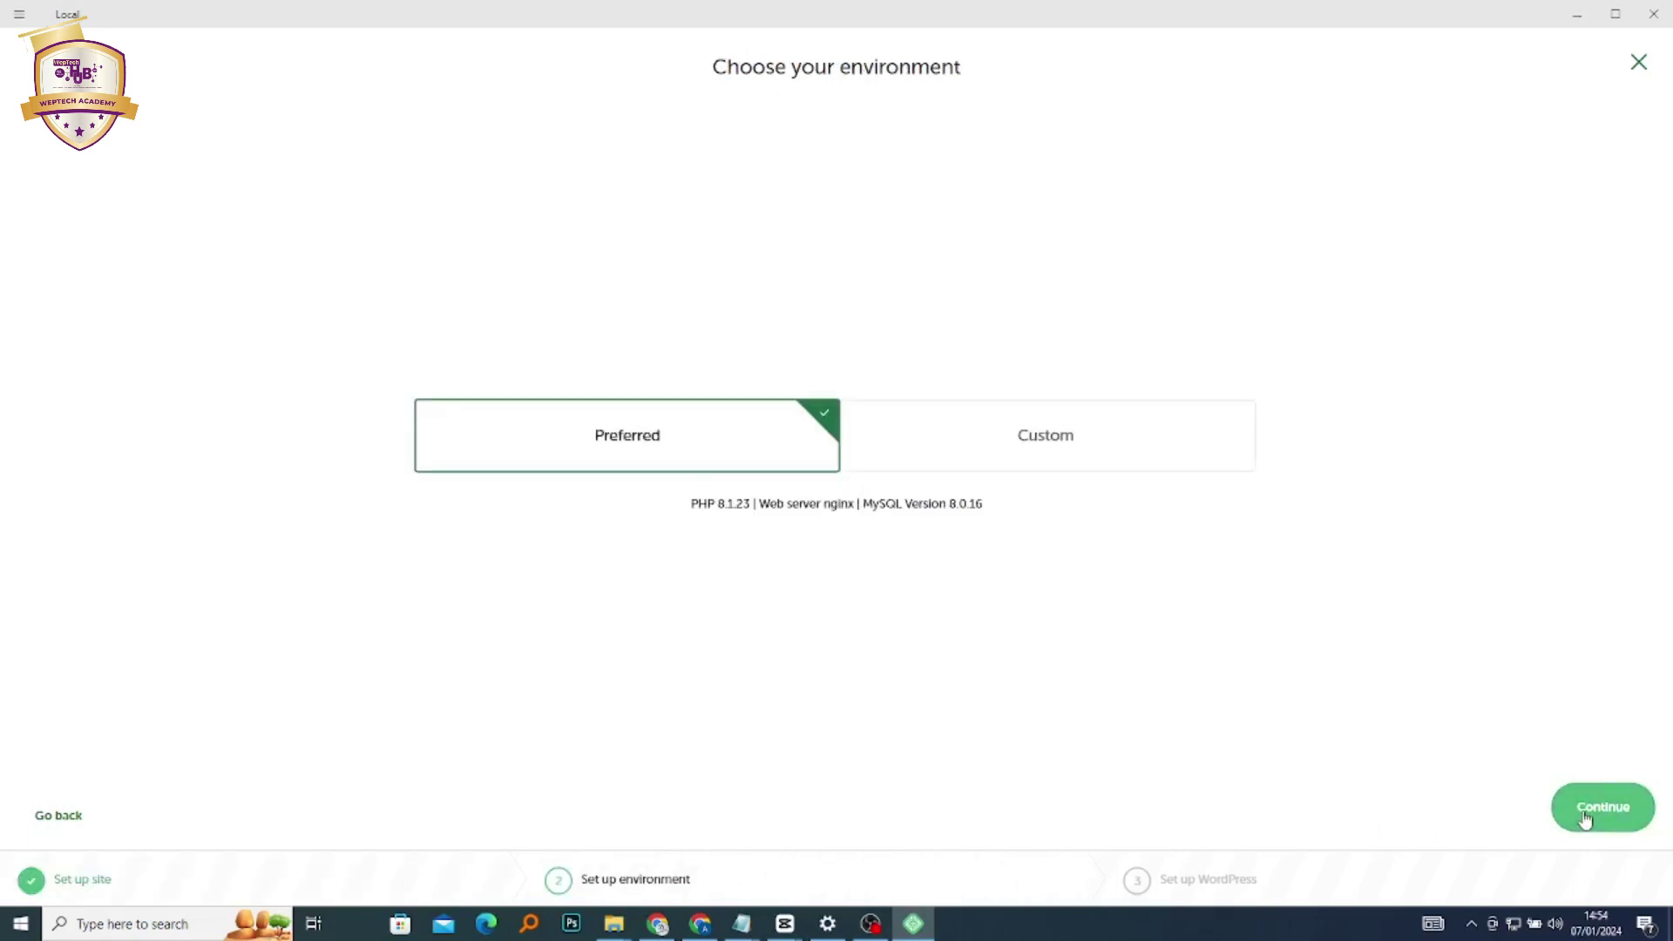
# - Keep the Preferred environment, set WordPress username 'admin' and a password, then add egadgetshop.com
pyautogui.click(1586, 819)
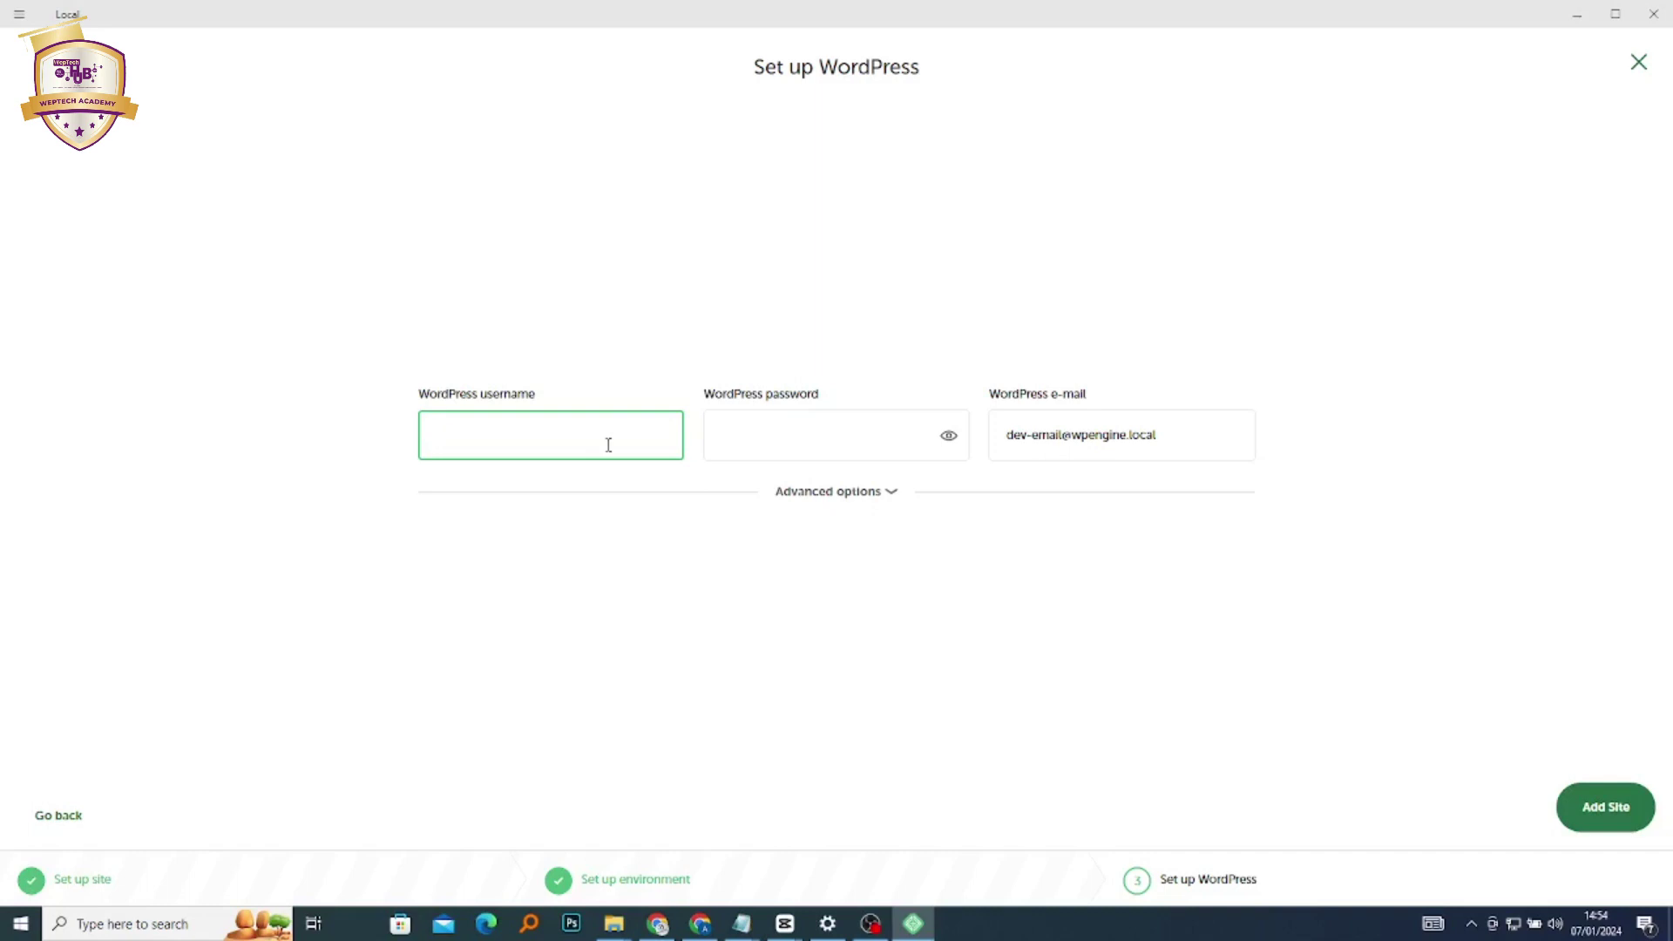
pyautogui.write('dmin')
pyautogui.click(758, 432)
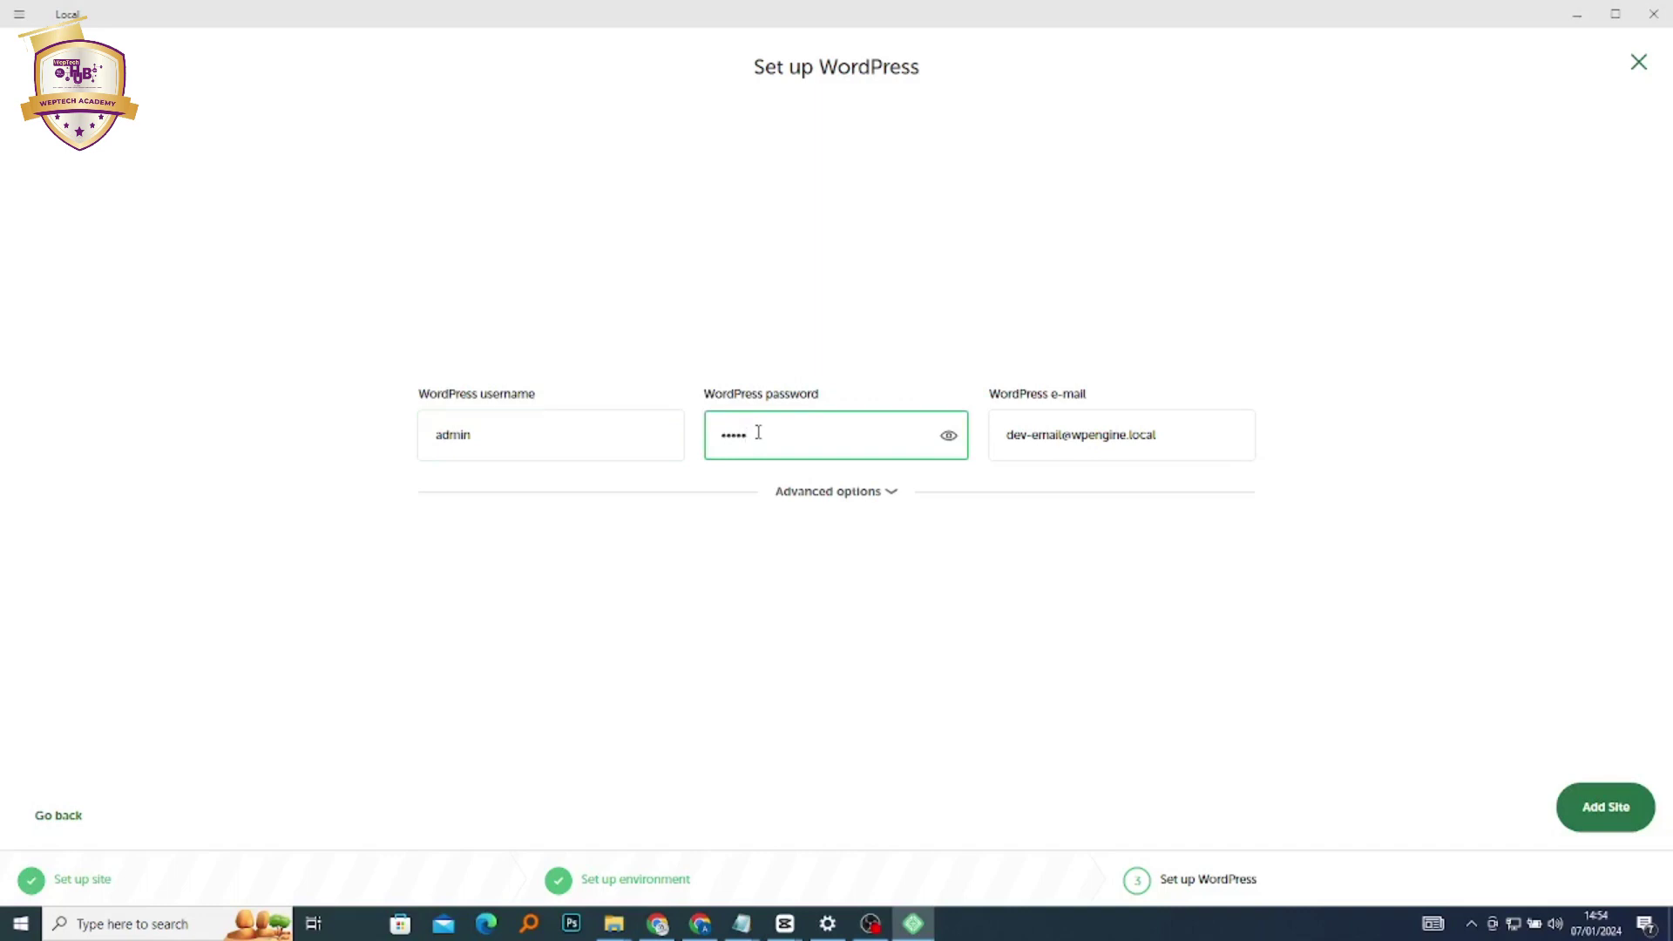
pyautogui.click(1593, 807)
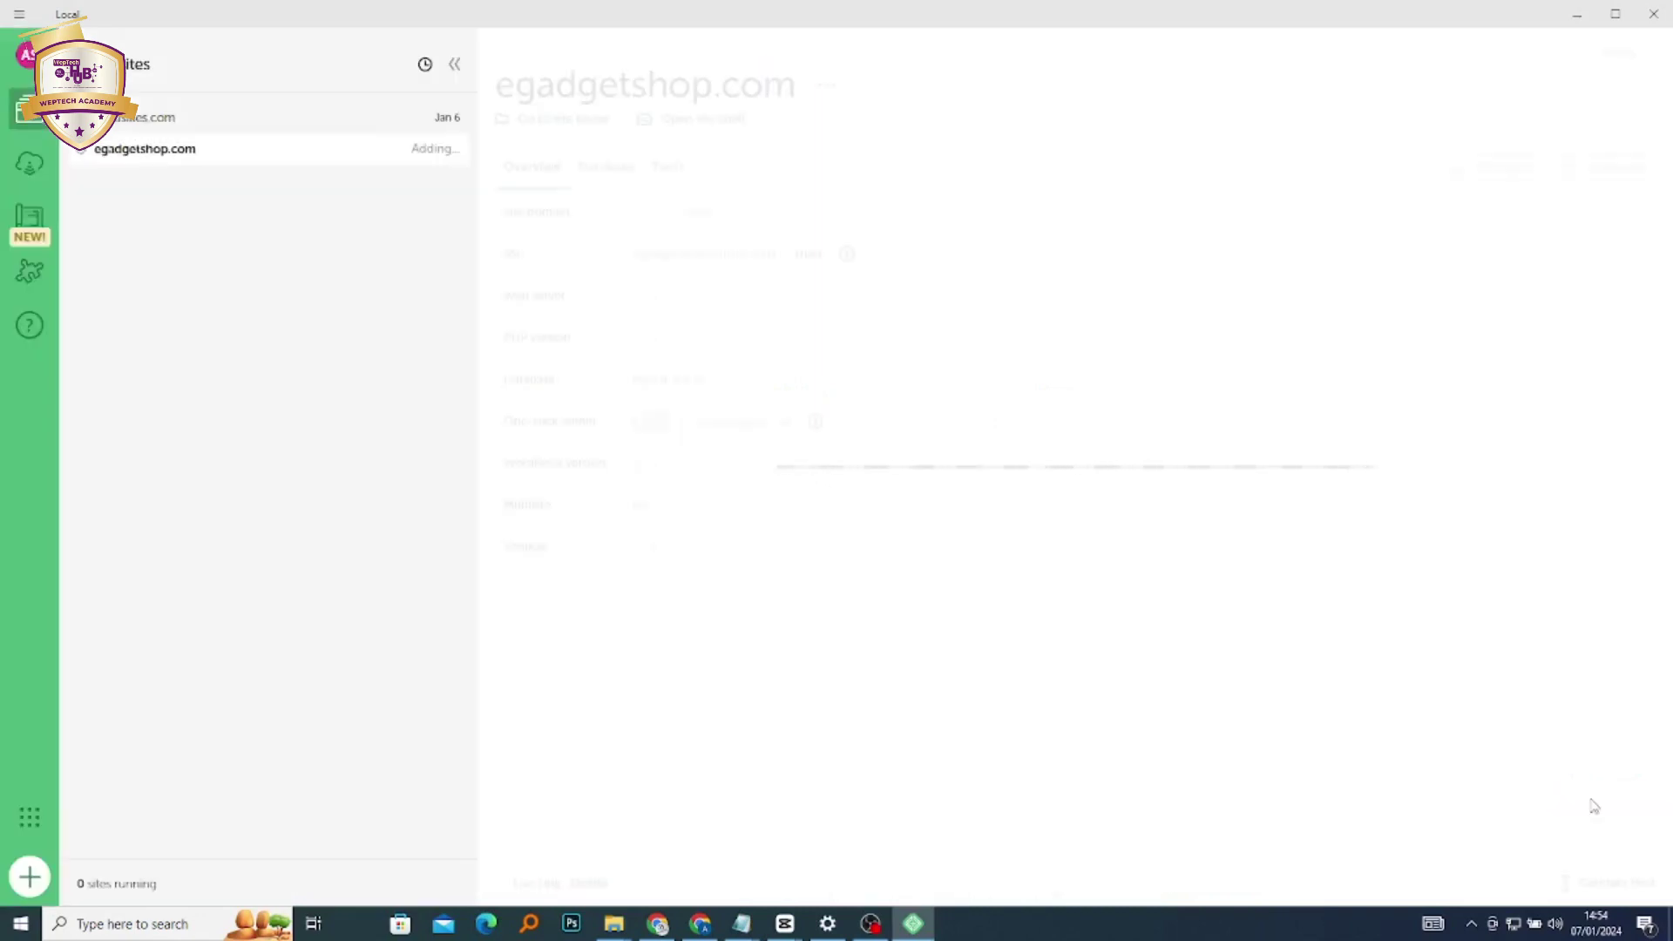
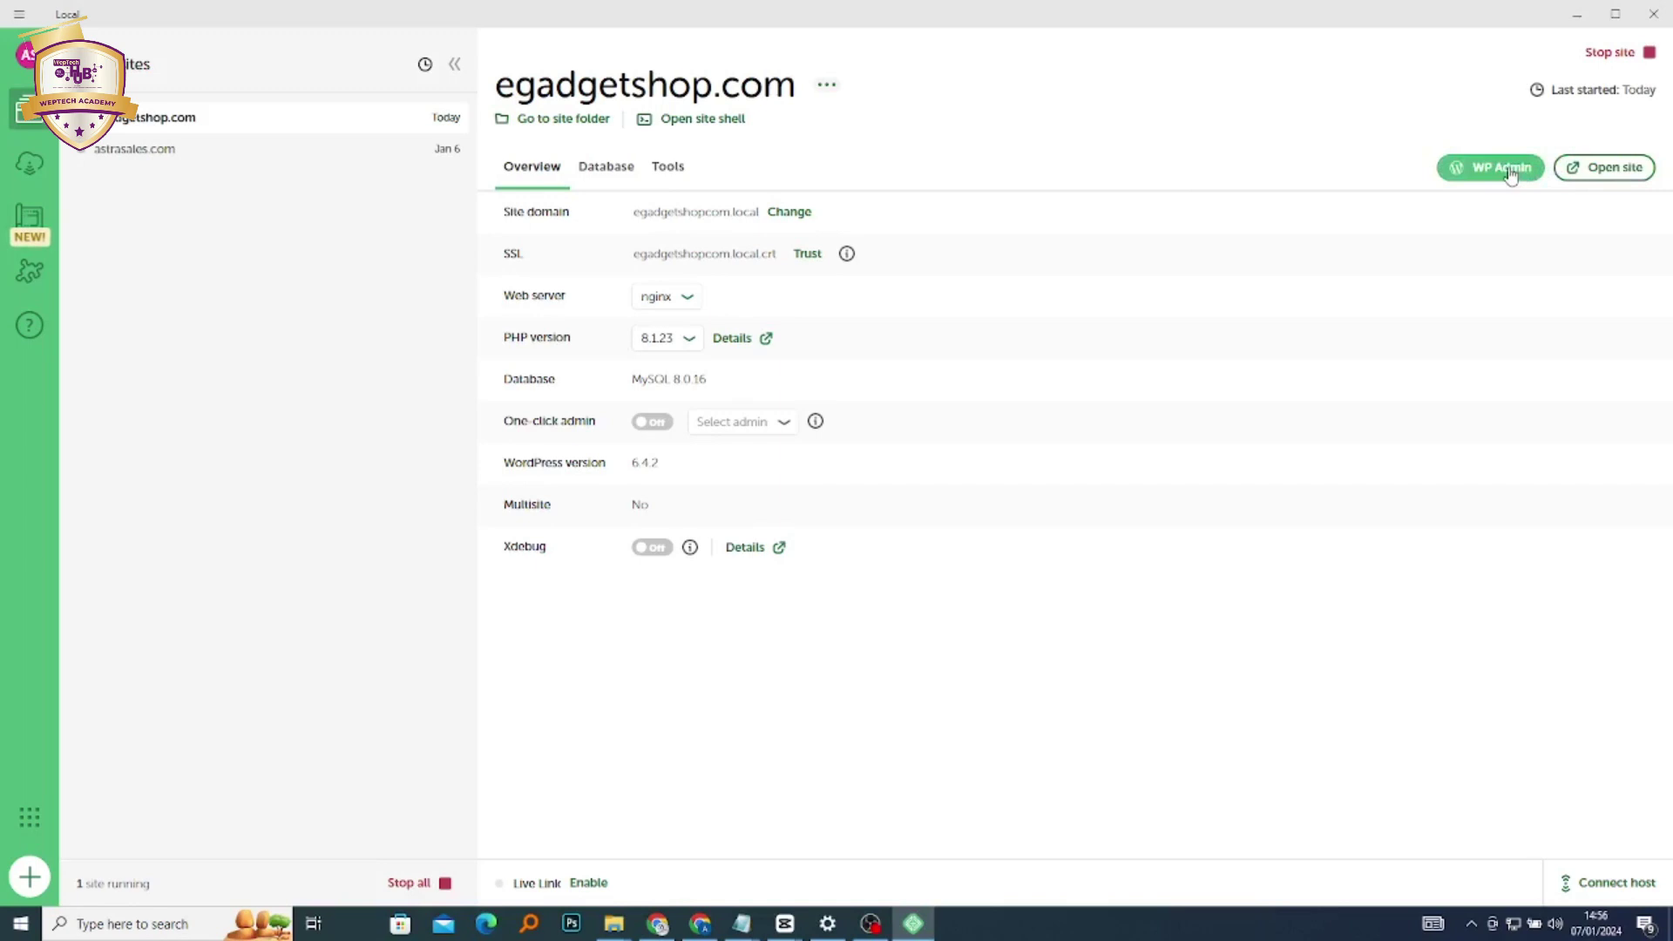
# - Log in to the egadgetshop.com WP Admin with the admin username and account password
pyautogui.click(1510, 174)
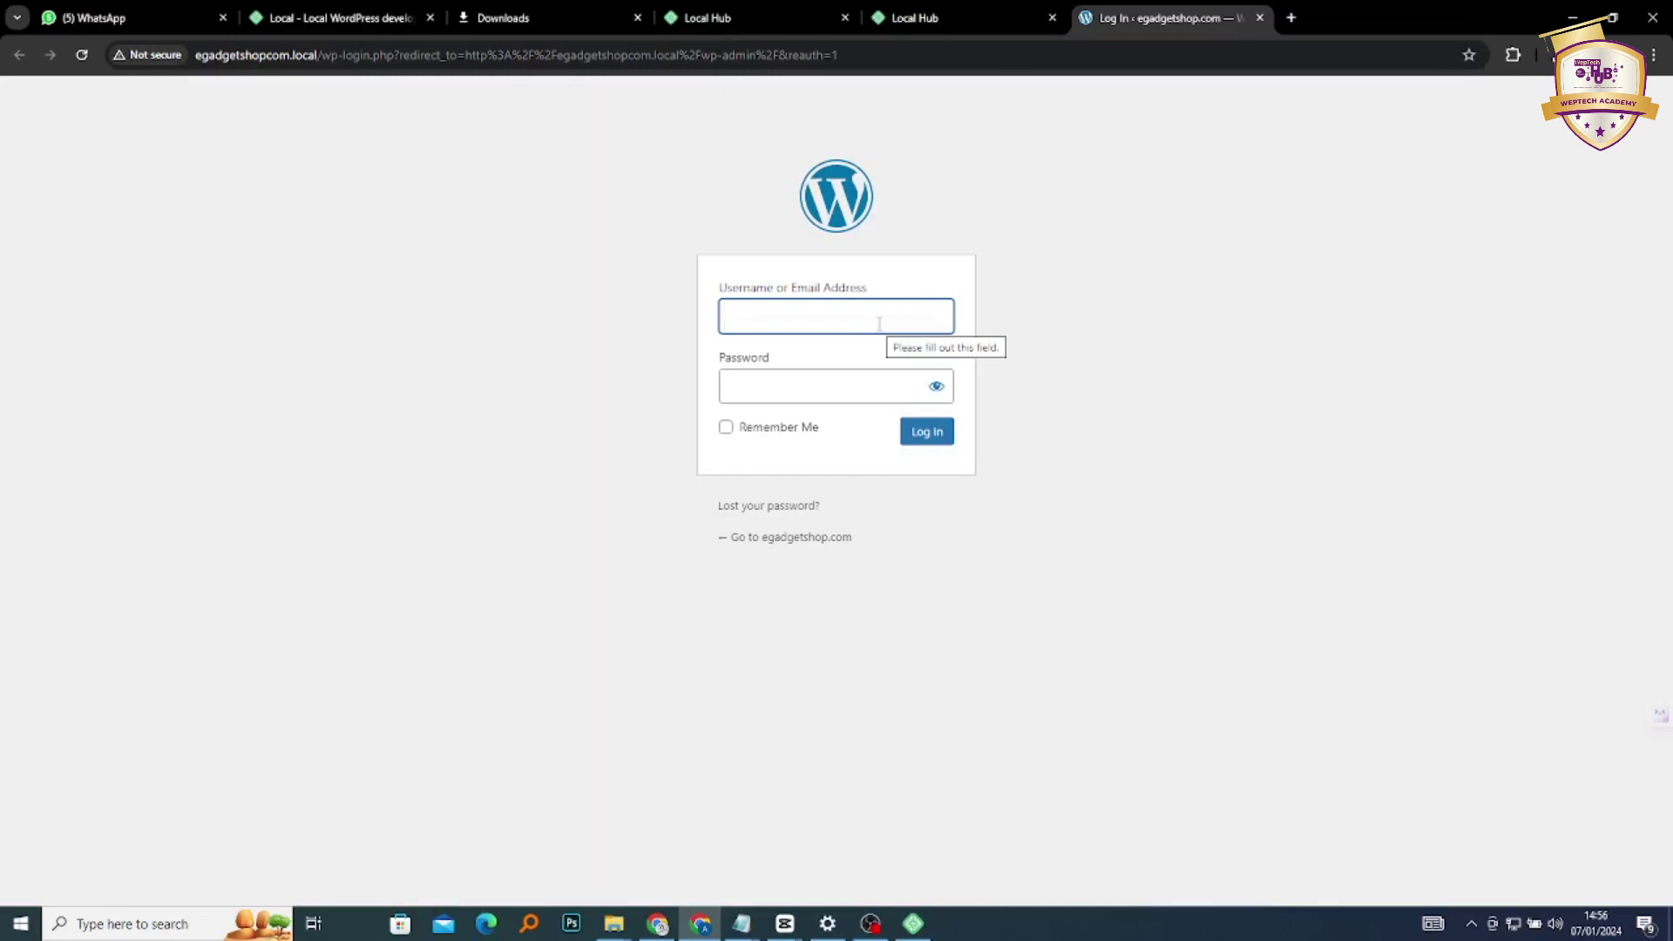
pyautogui.write('admin')
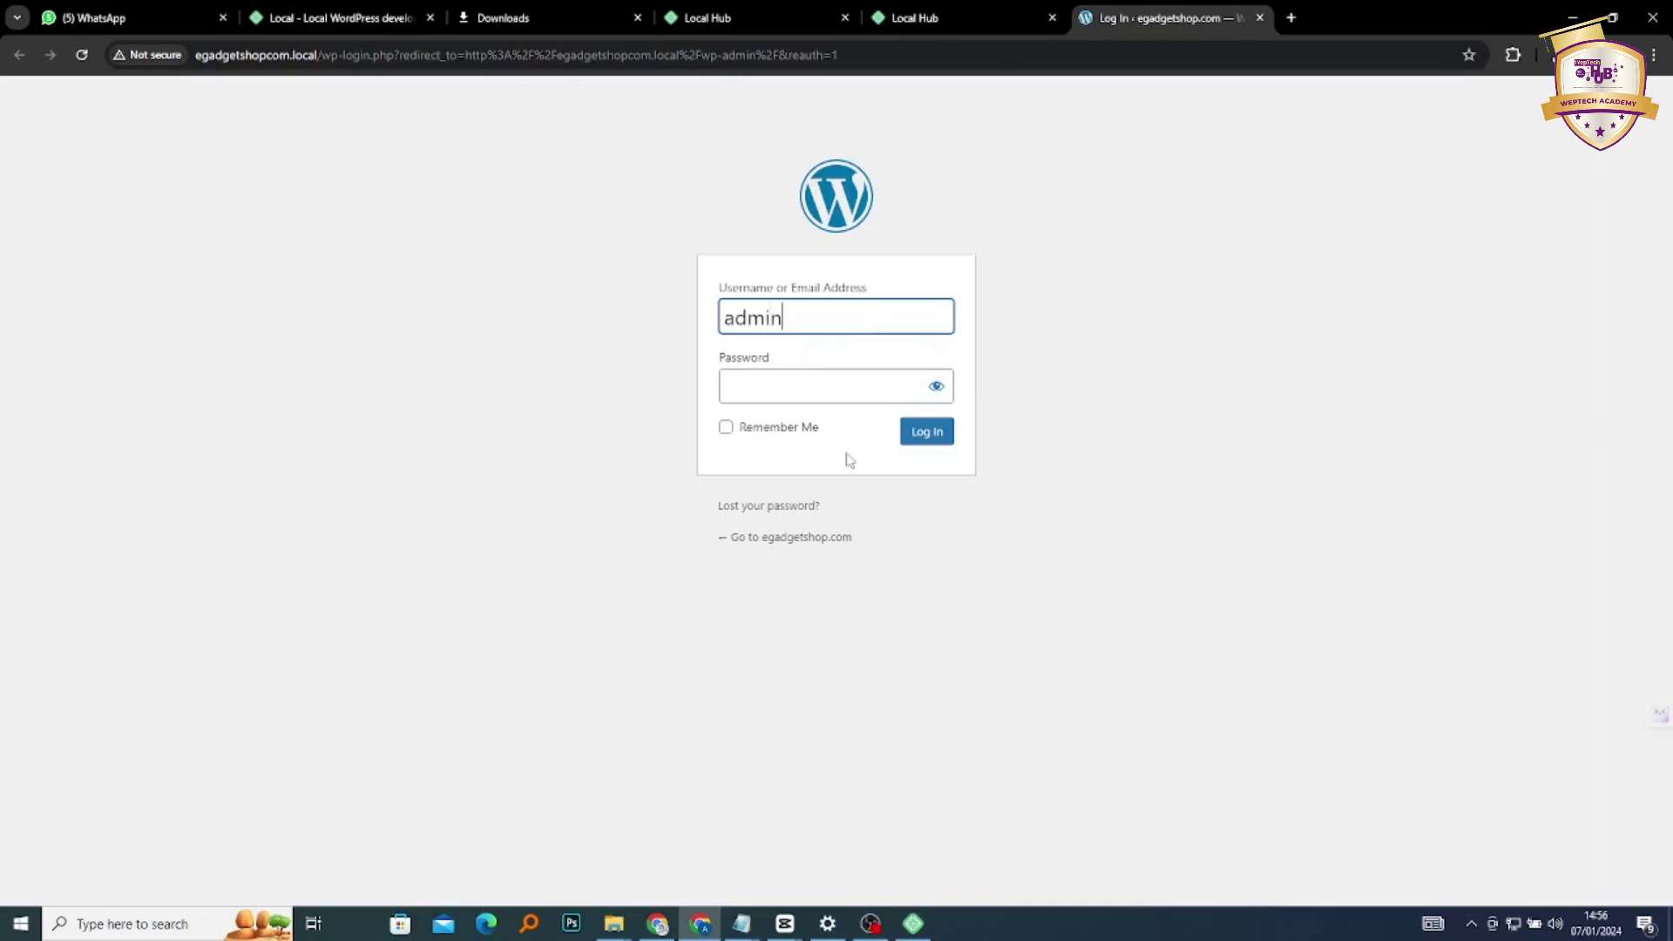
pyautogui.click(844, 380)
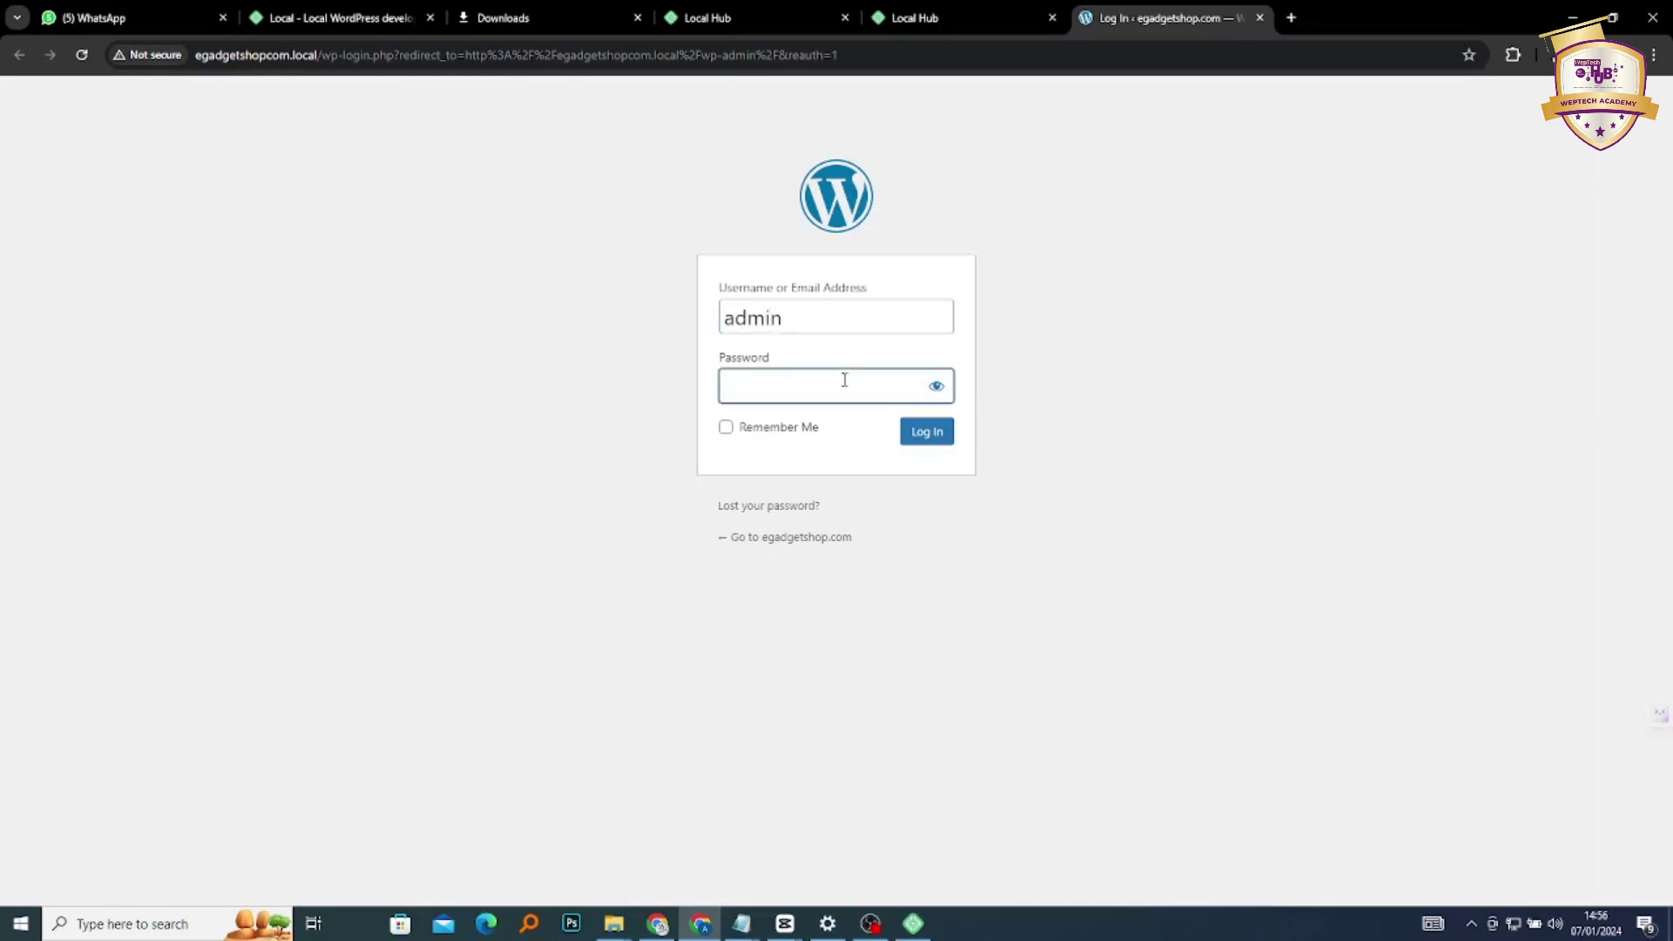
pyautogui.write('•••••')
pyautogui.press('Return')
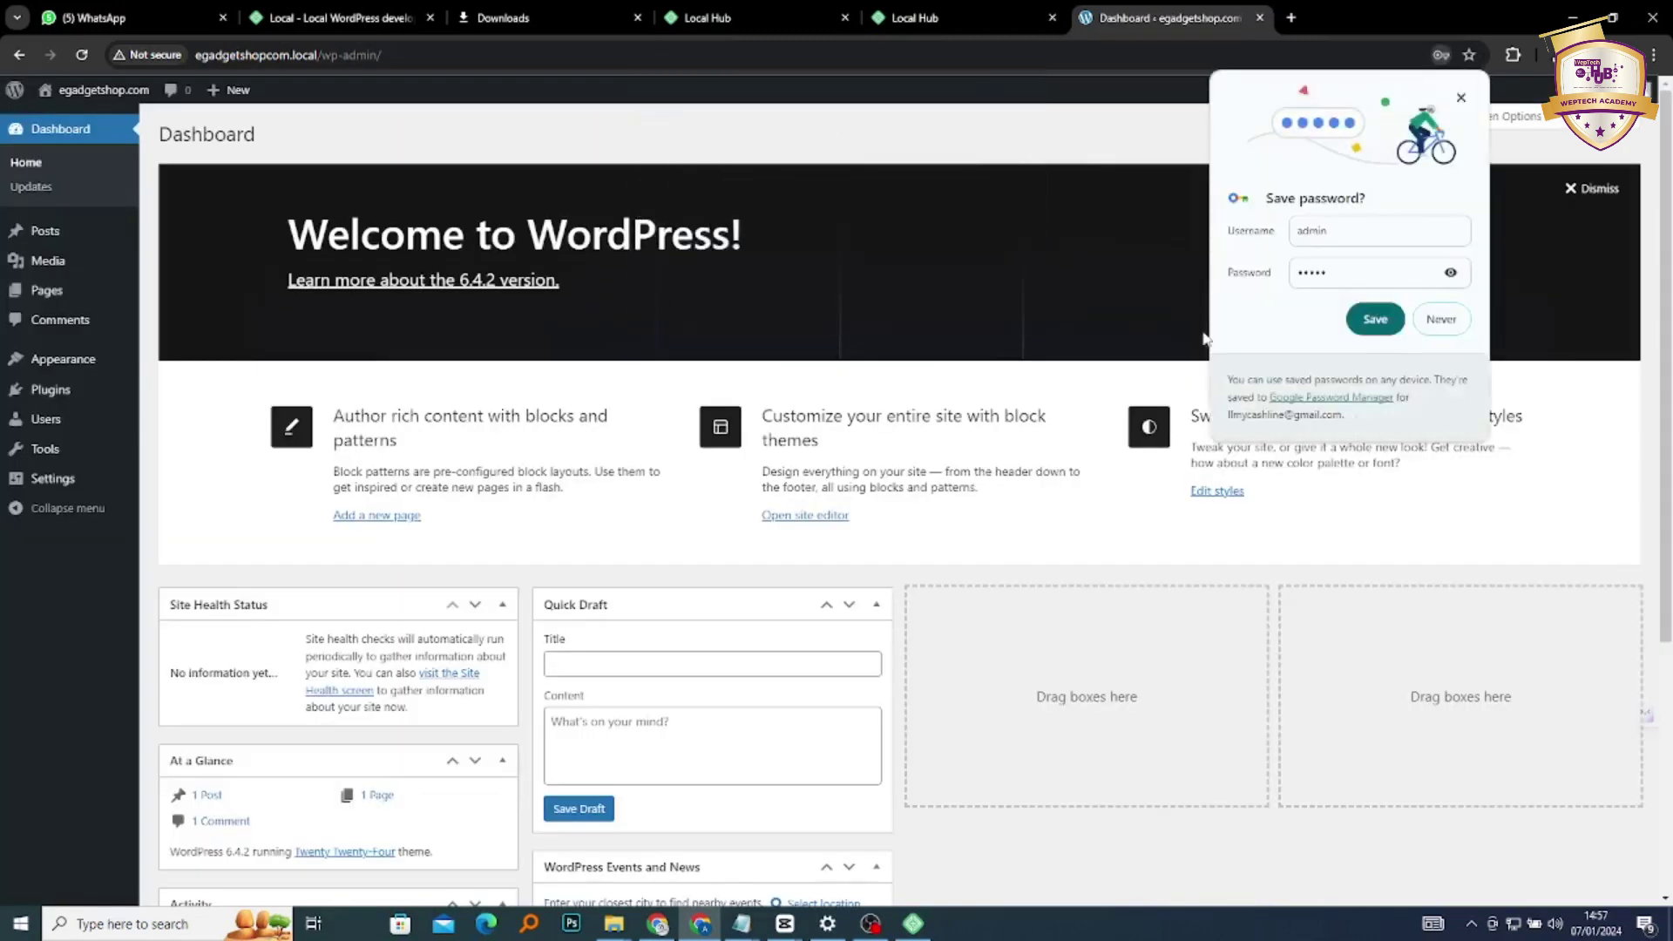
# - Save the login in the browser, view the Twenty Twenty-Four homepage, then return to the Dashboard
pyautogui.click(1383, 327)
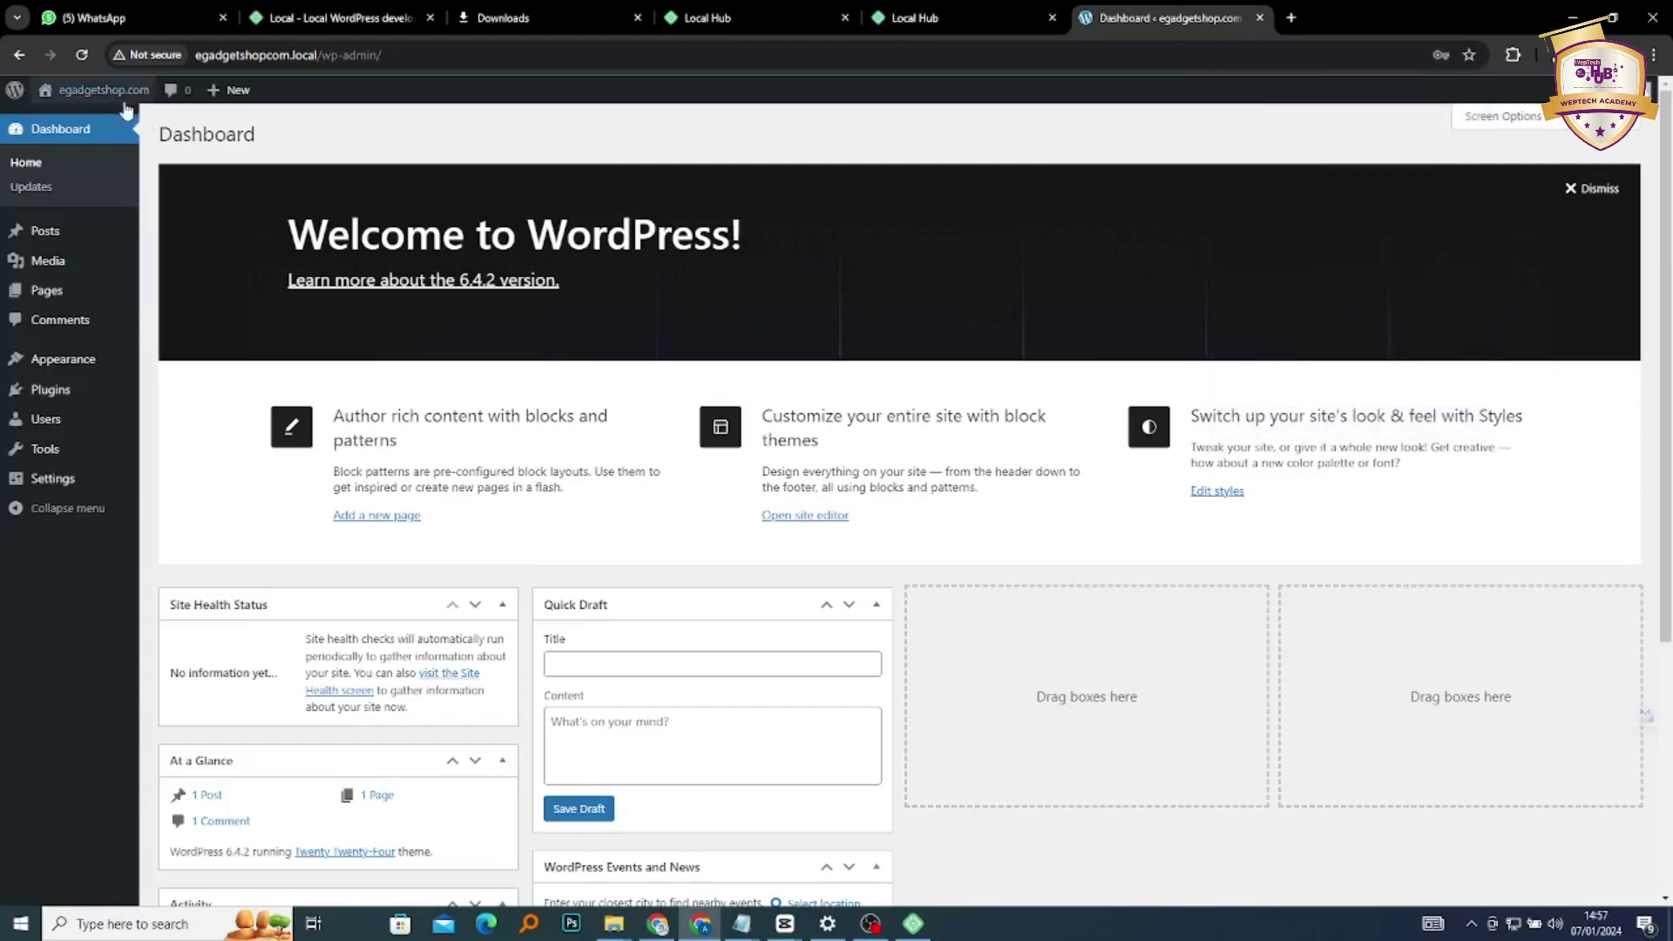
pyautogui.moveTo(123, 105)
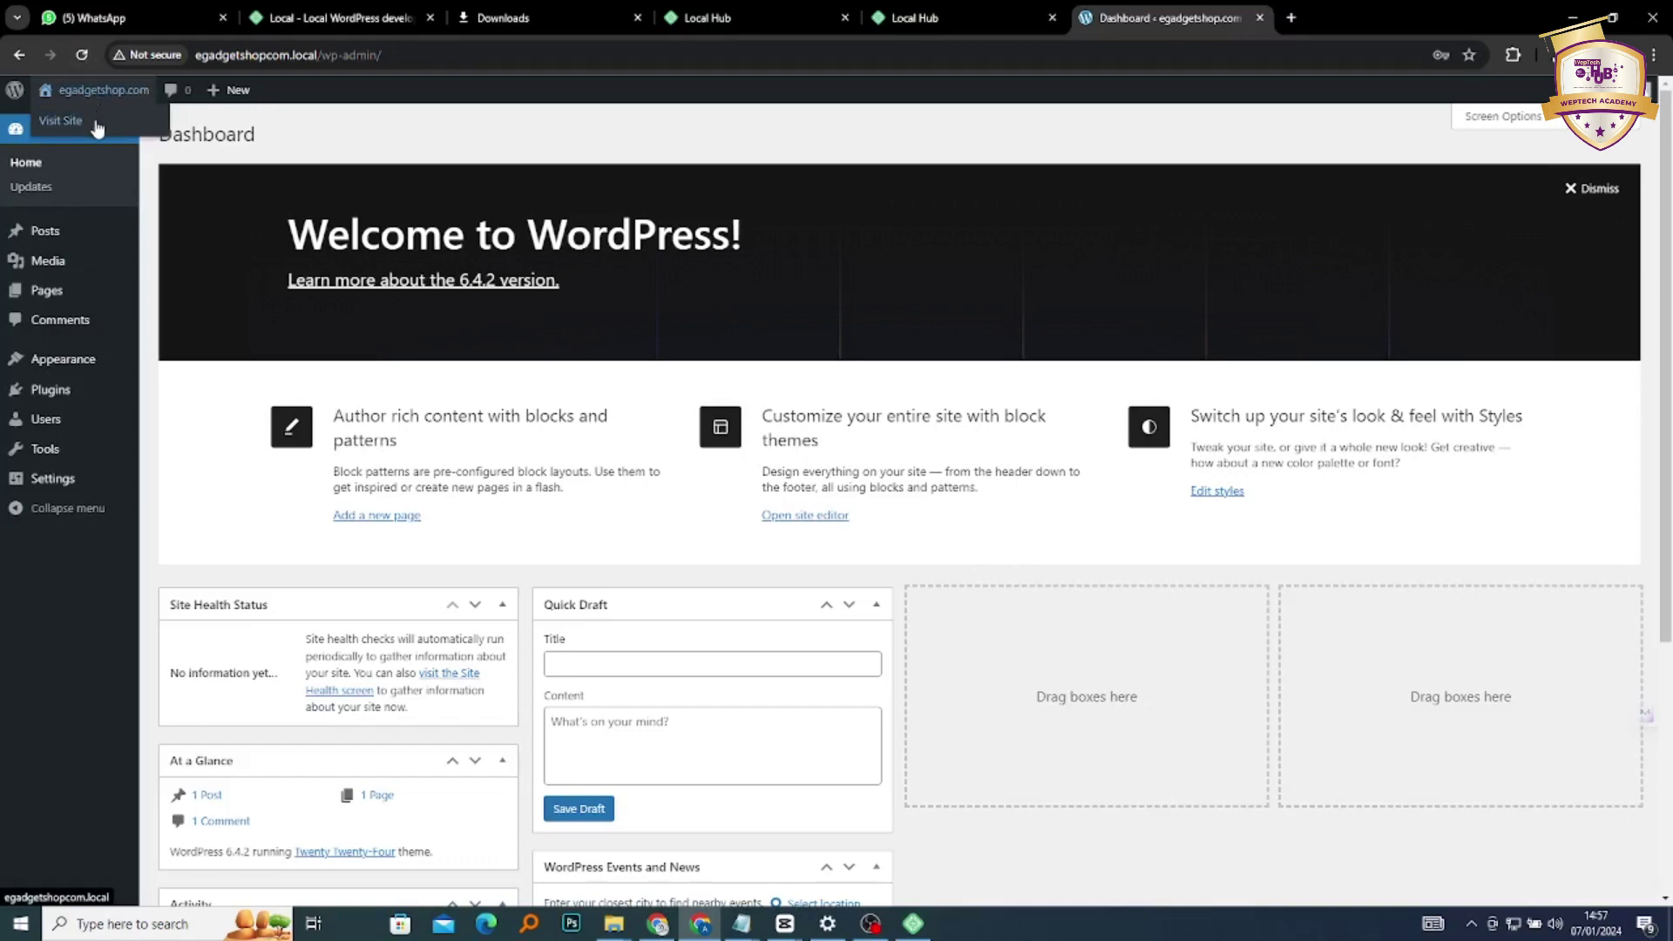
pyautogui.click(96, 124)
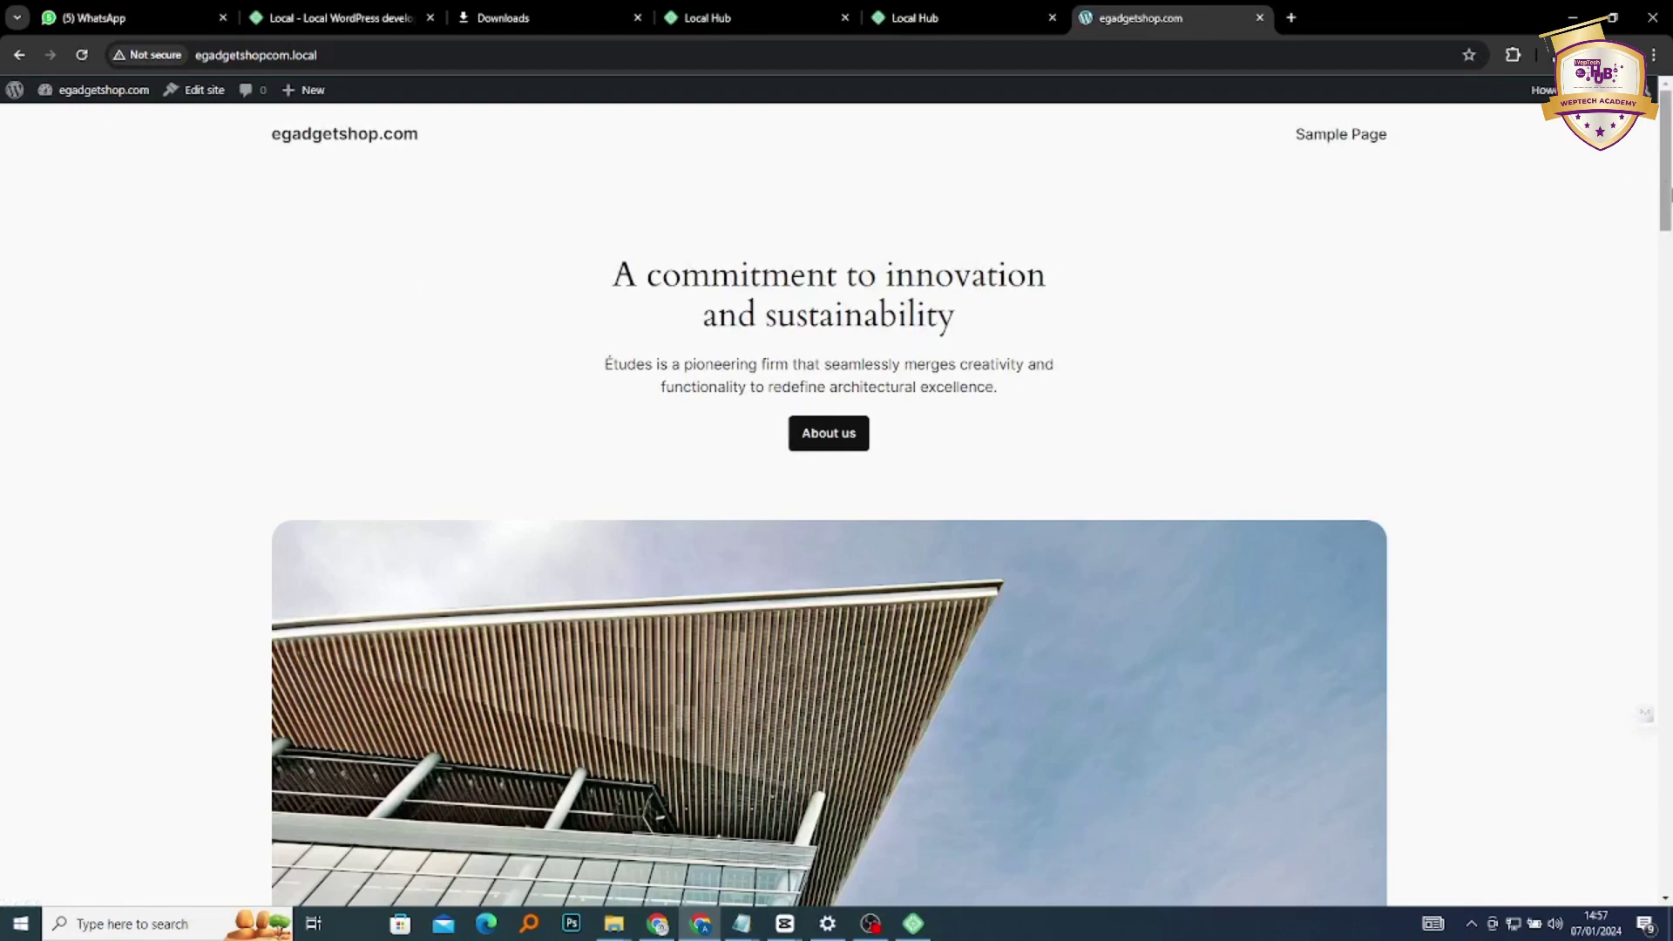
pyautogui.moveTo(1668, 192); pyautogui.dragTo(1667, 113)
pyautogui.moveTo(98, 106)
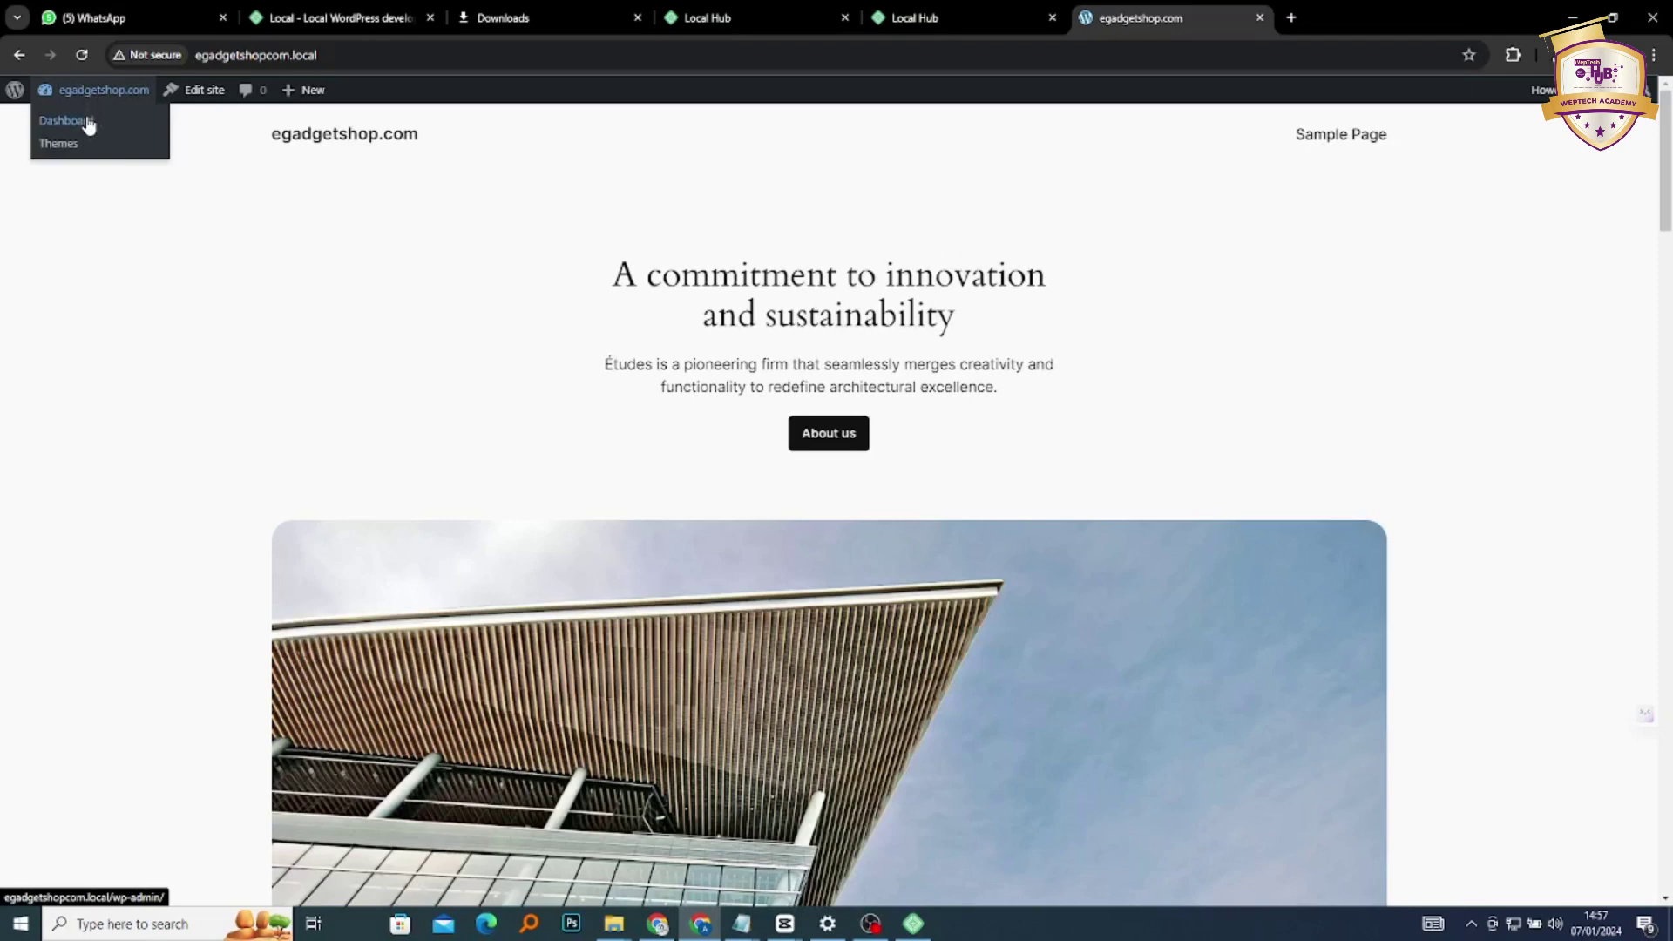
pyautogui.click(88, 124)
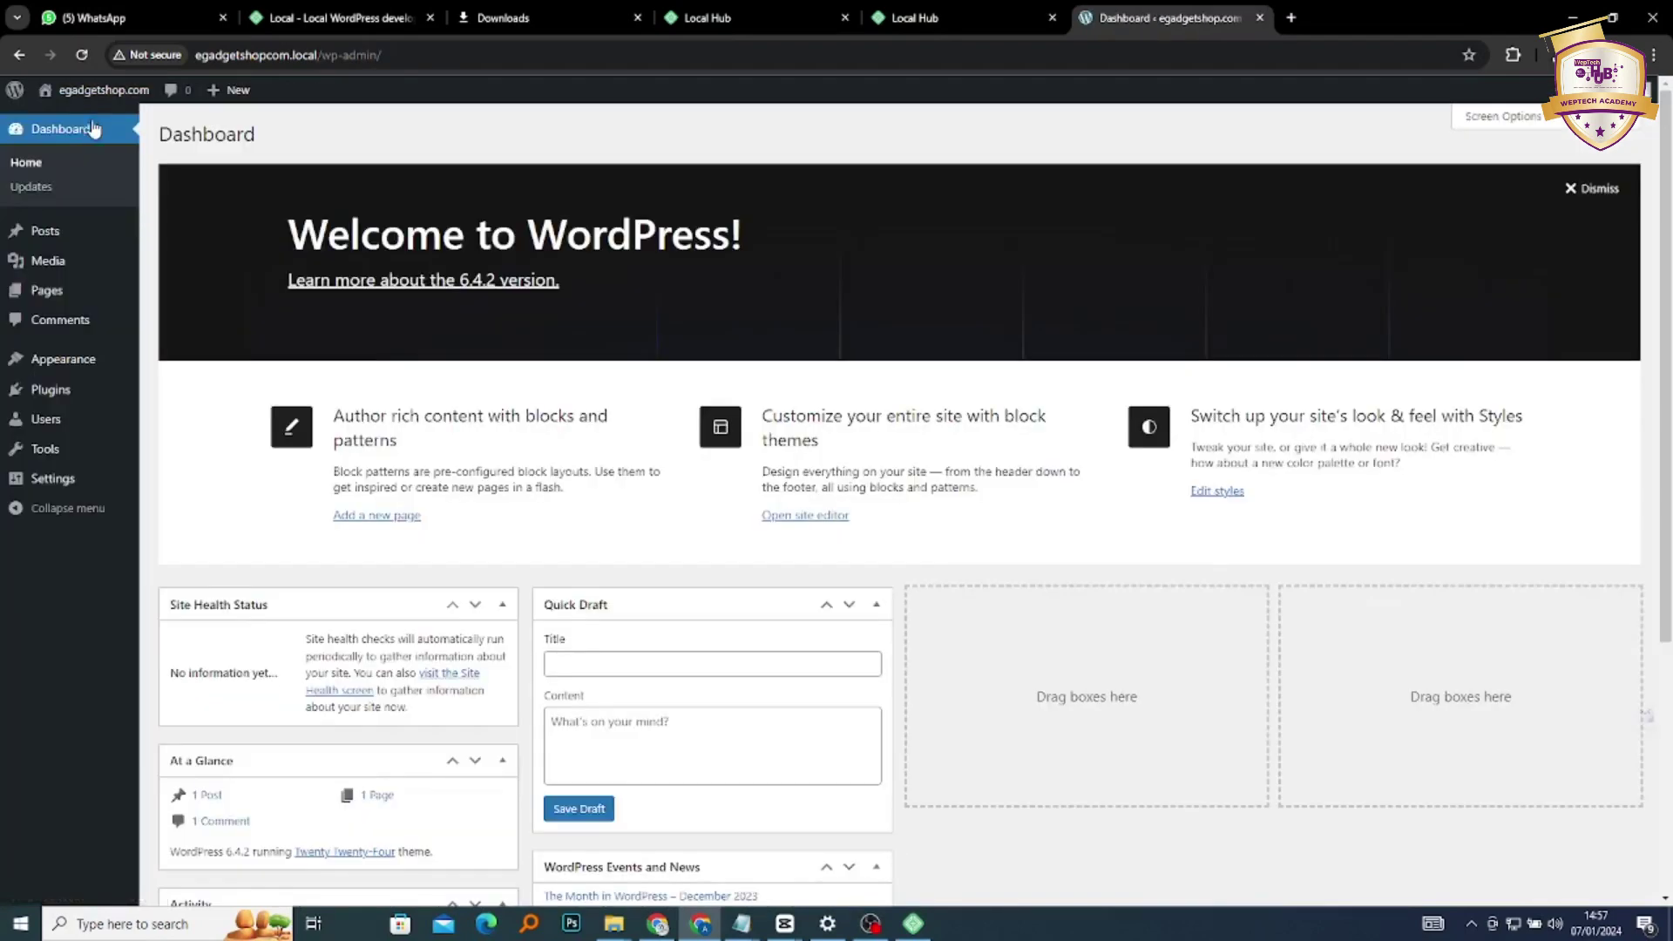
pyautogui.scroll(-1, 341, 282)
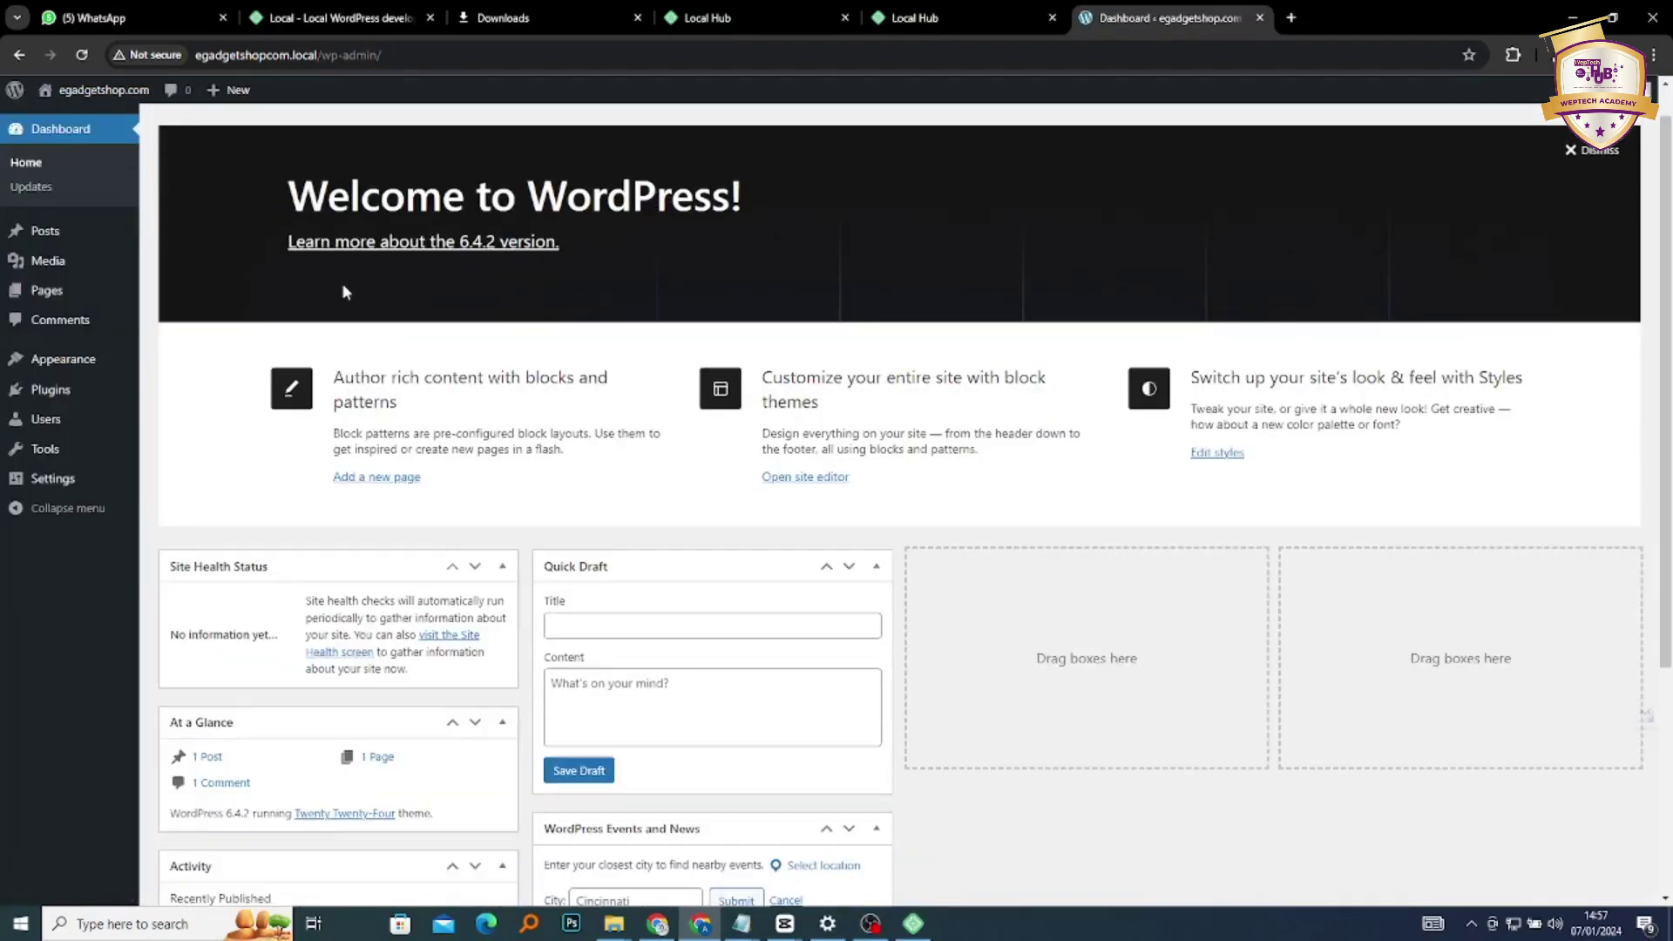
pyautogui.moveTo(68, 232)
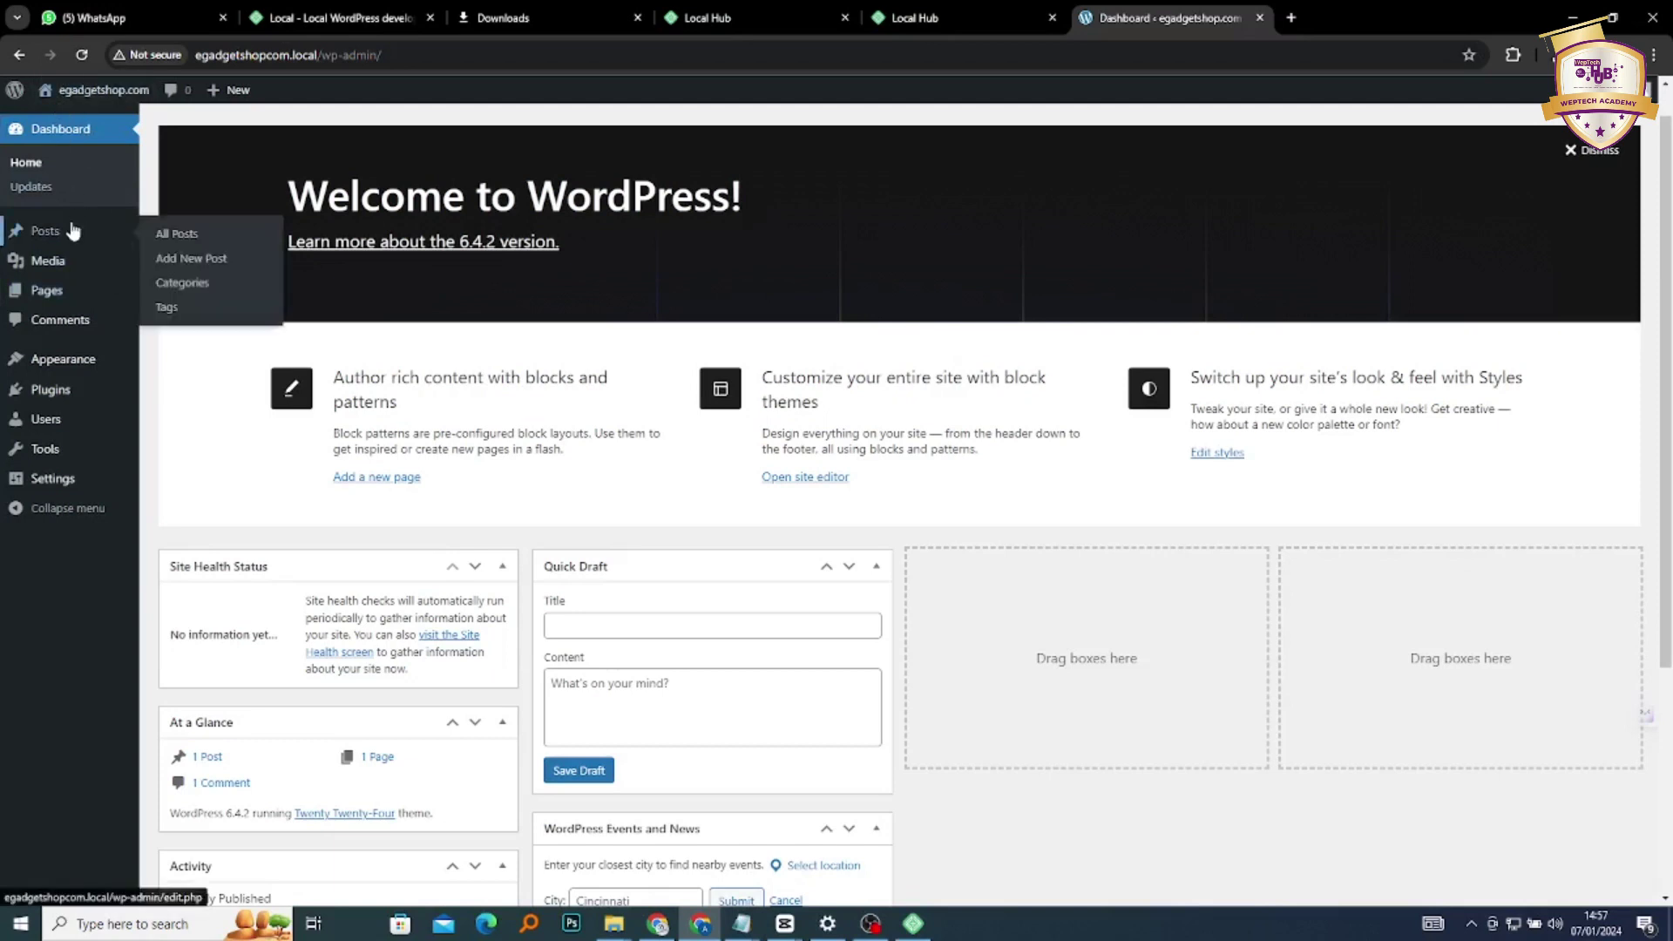
pyautogui.moveTo(67, 267)
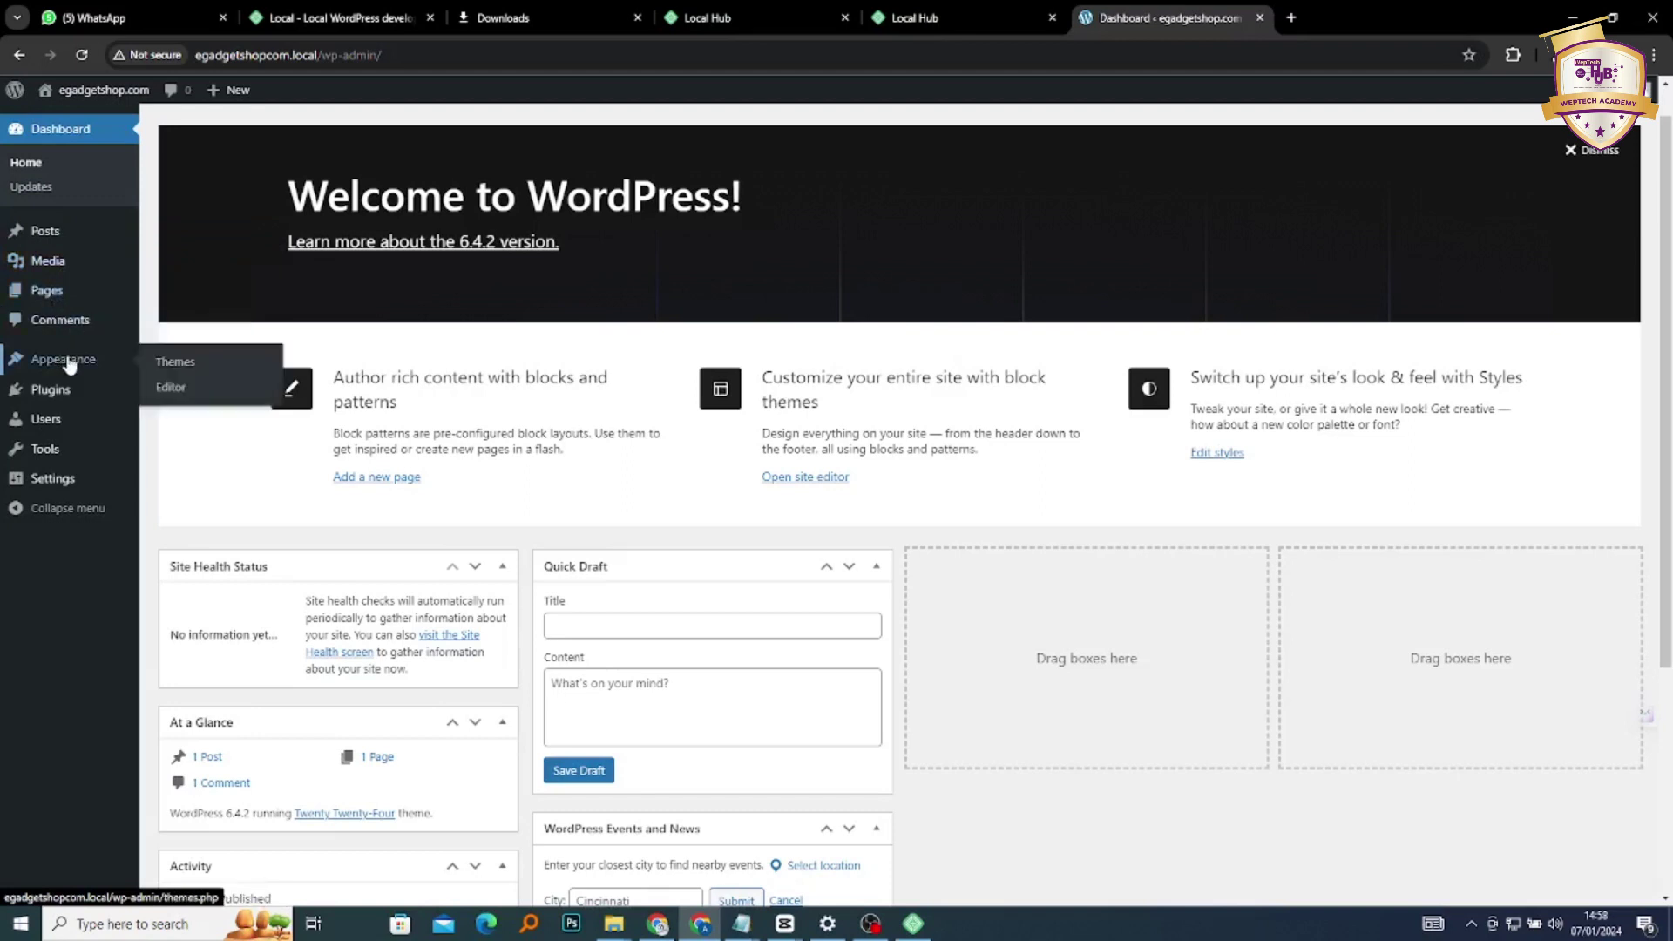
pyautogui.moveTo(62, 485)
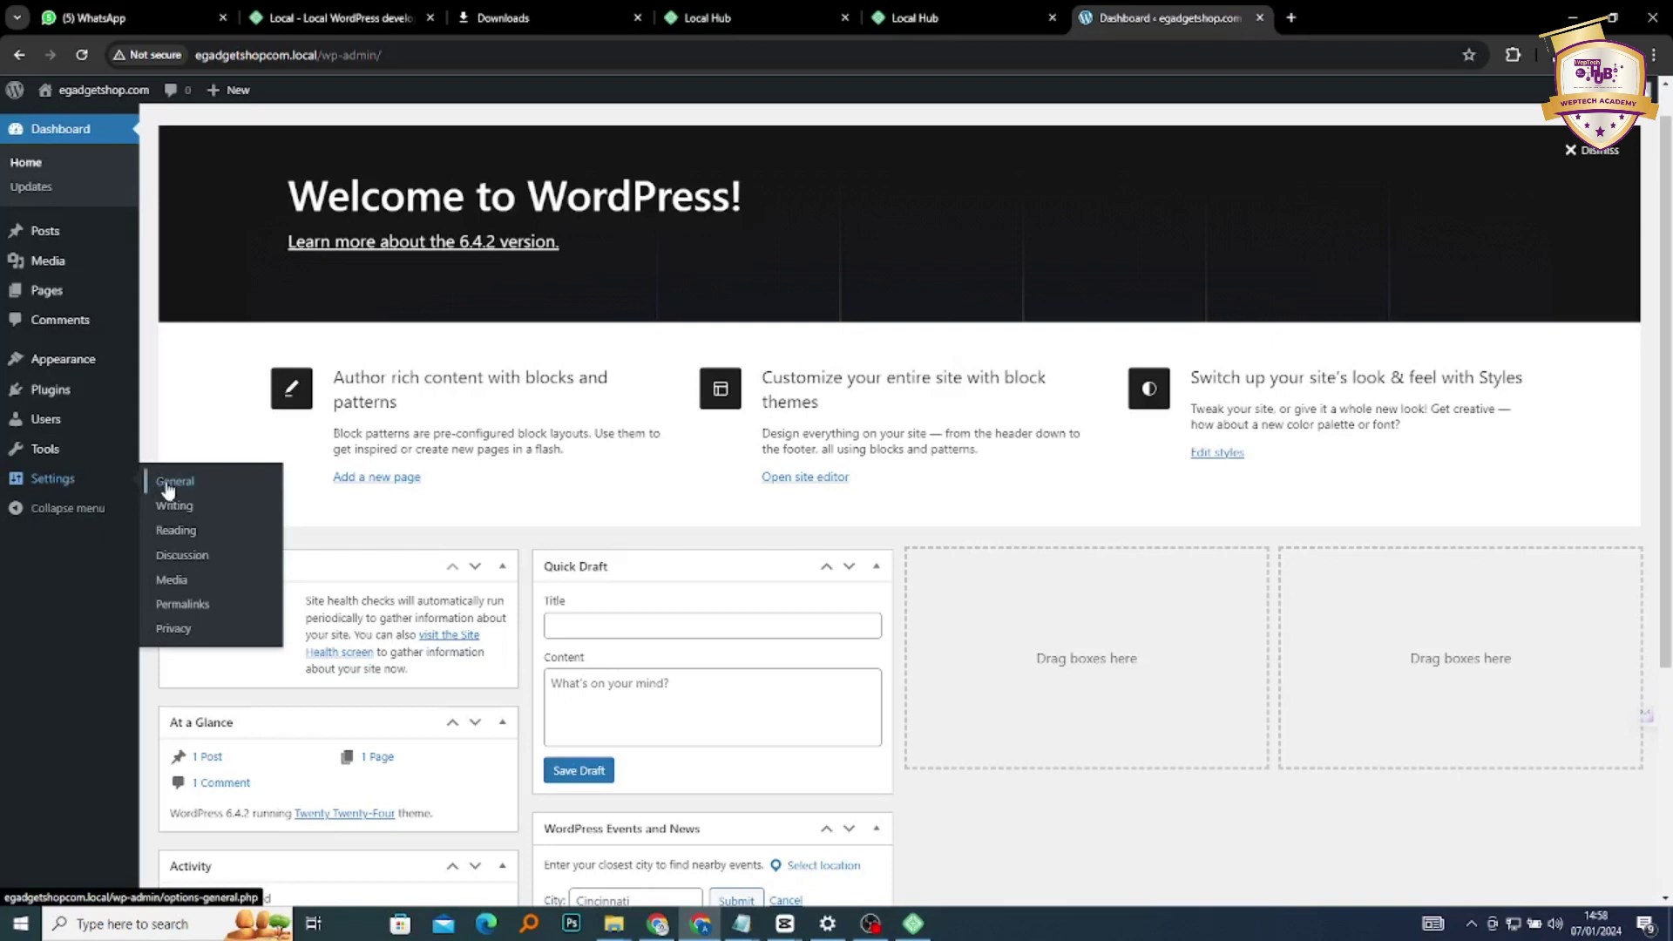
# - In General Settings, enter the tagline 'shop anywhere anytime with us'
pyautogui.click(168, 490)
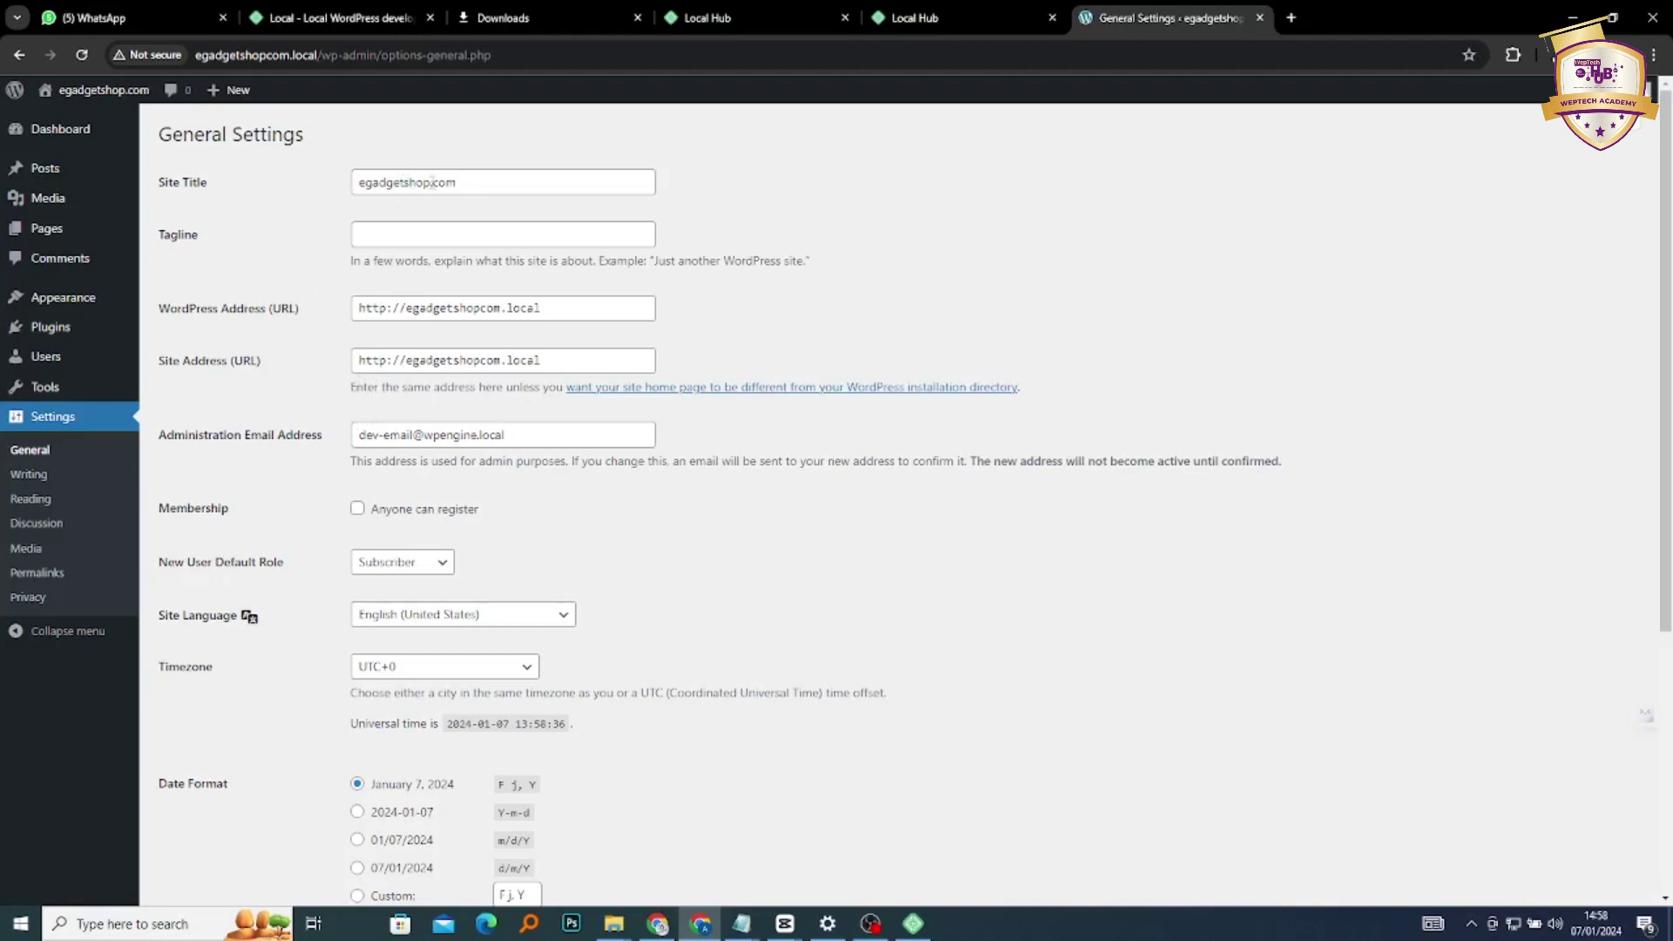
pyautogui.click(451, 182)
pyautogui.click(467, 183)
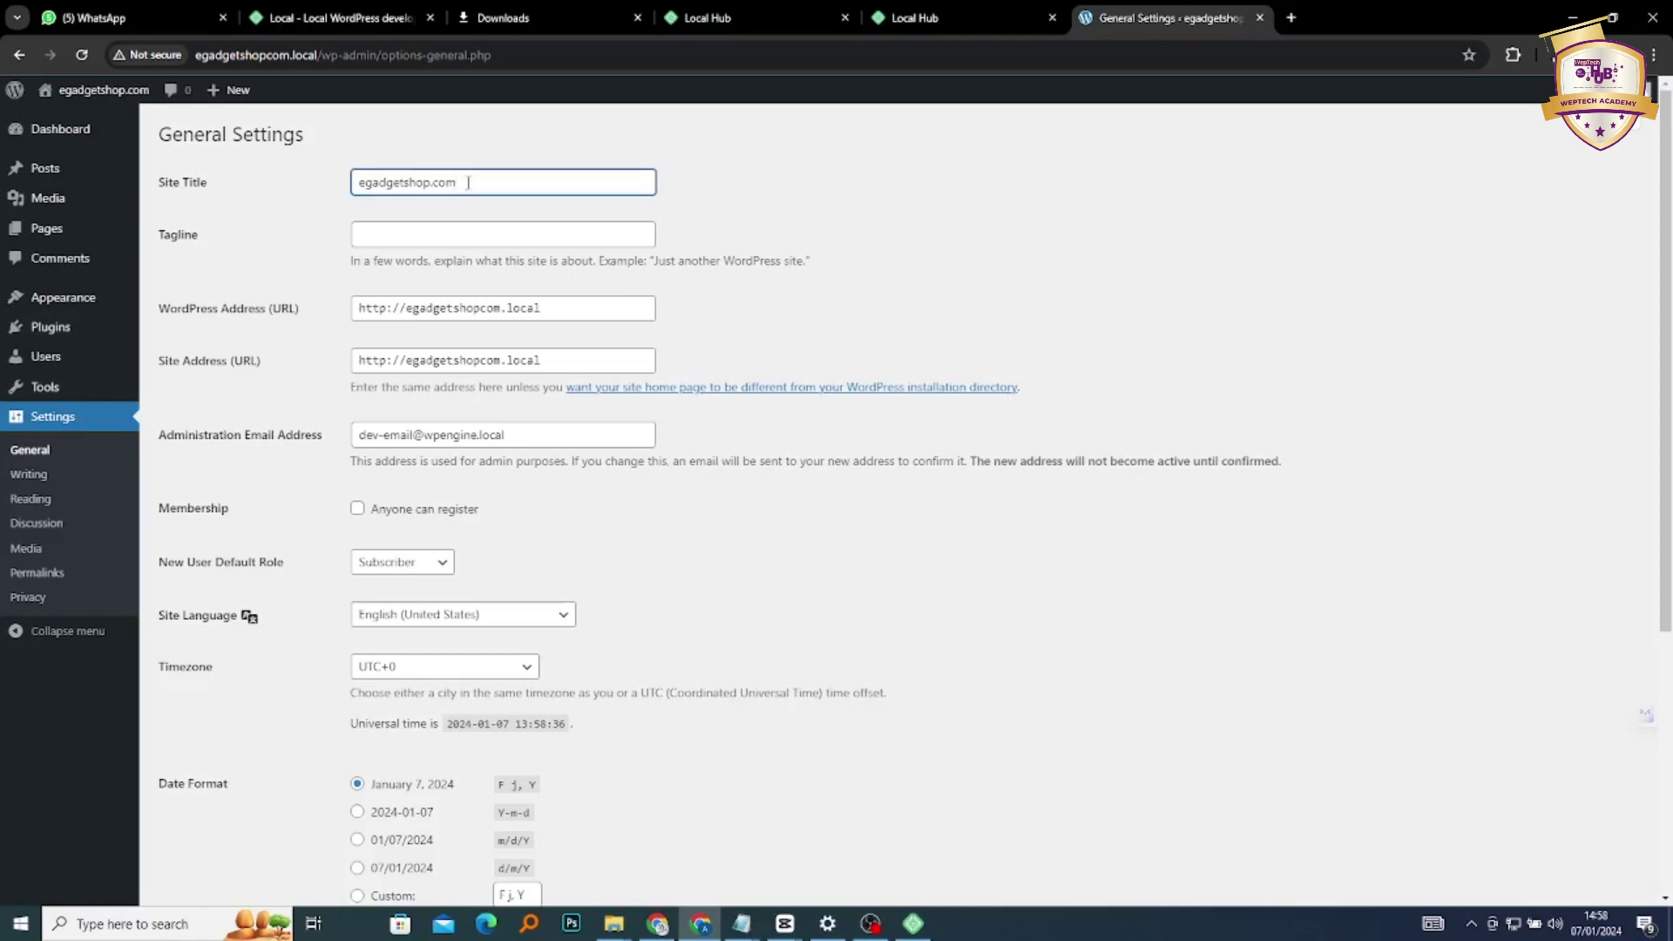
pyautogui.click(466, 237)
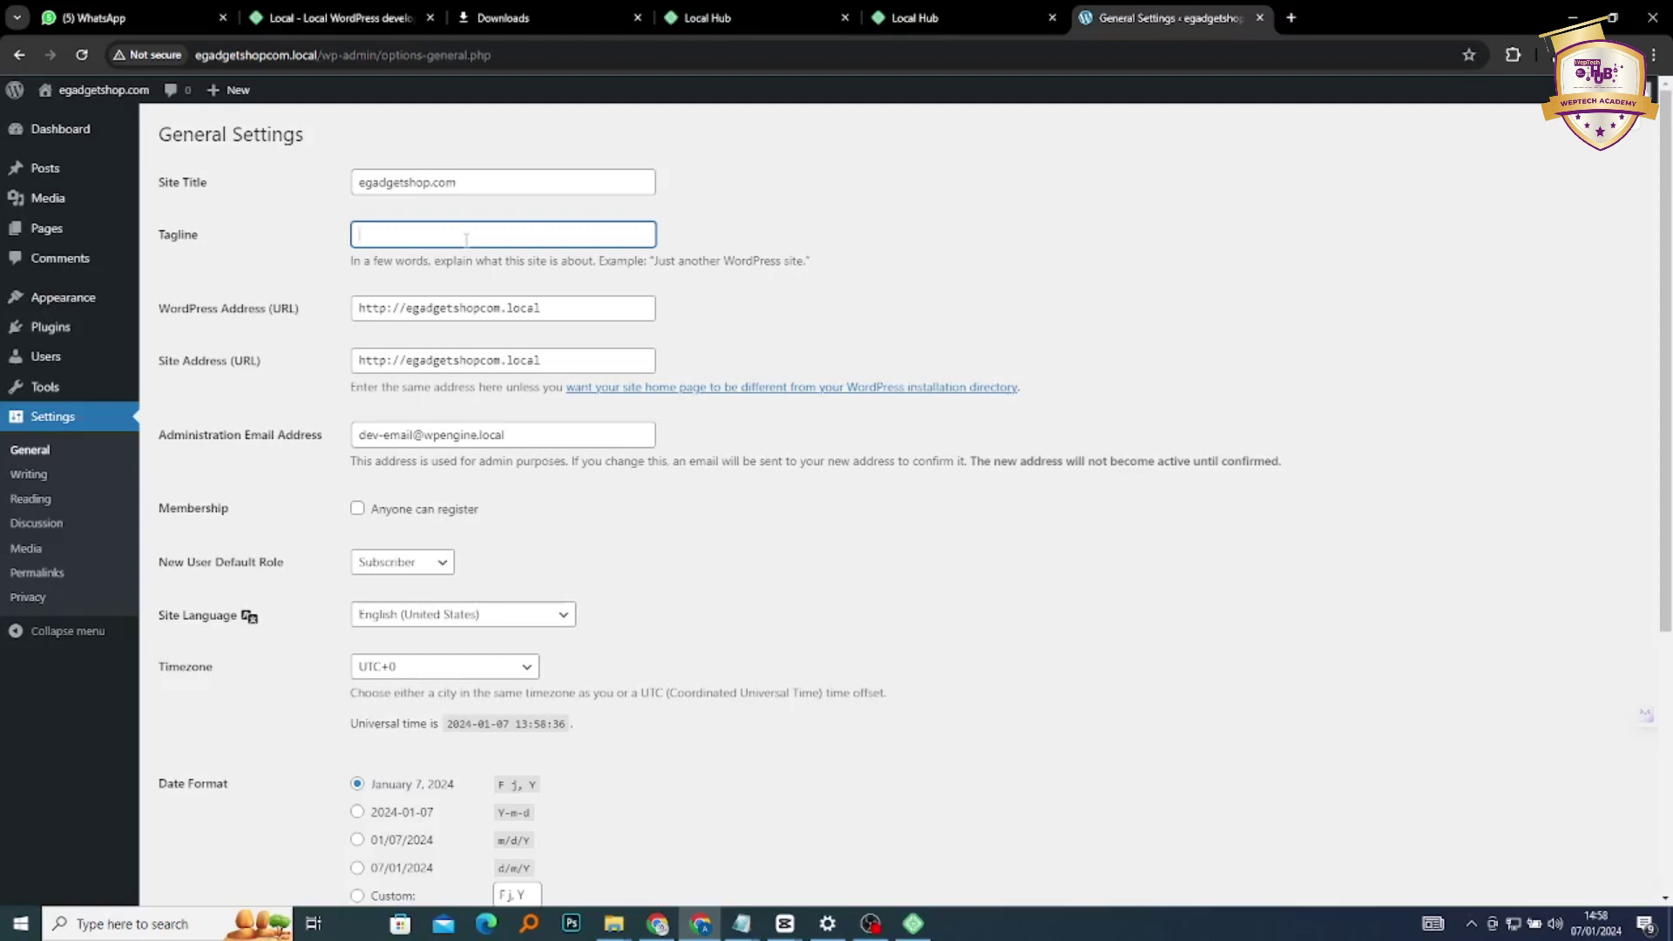
pyautogui.write('shop ')
pyautogui.write('anywhere')
pyautogui.write(' any')
pyautogui.write('tie')
pyautogui.write('ime w')
pyautogui.write('ith us')
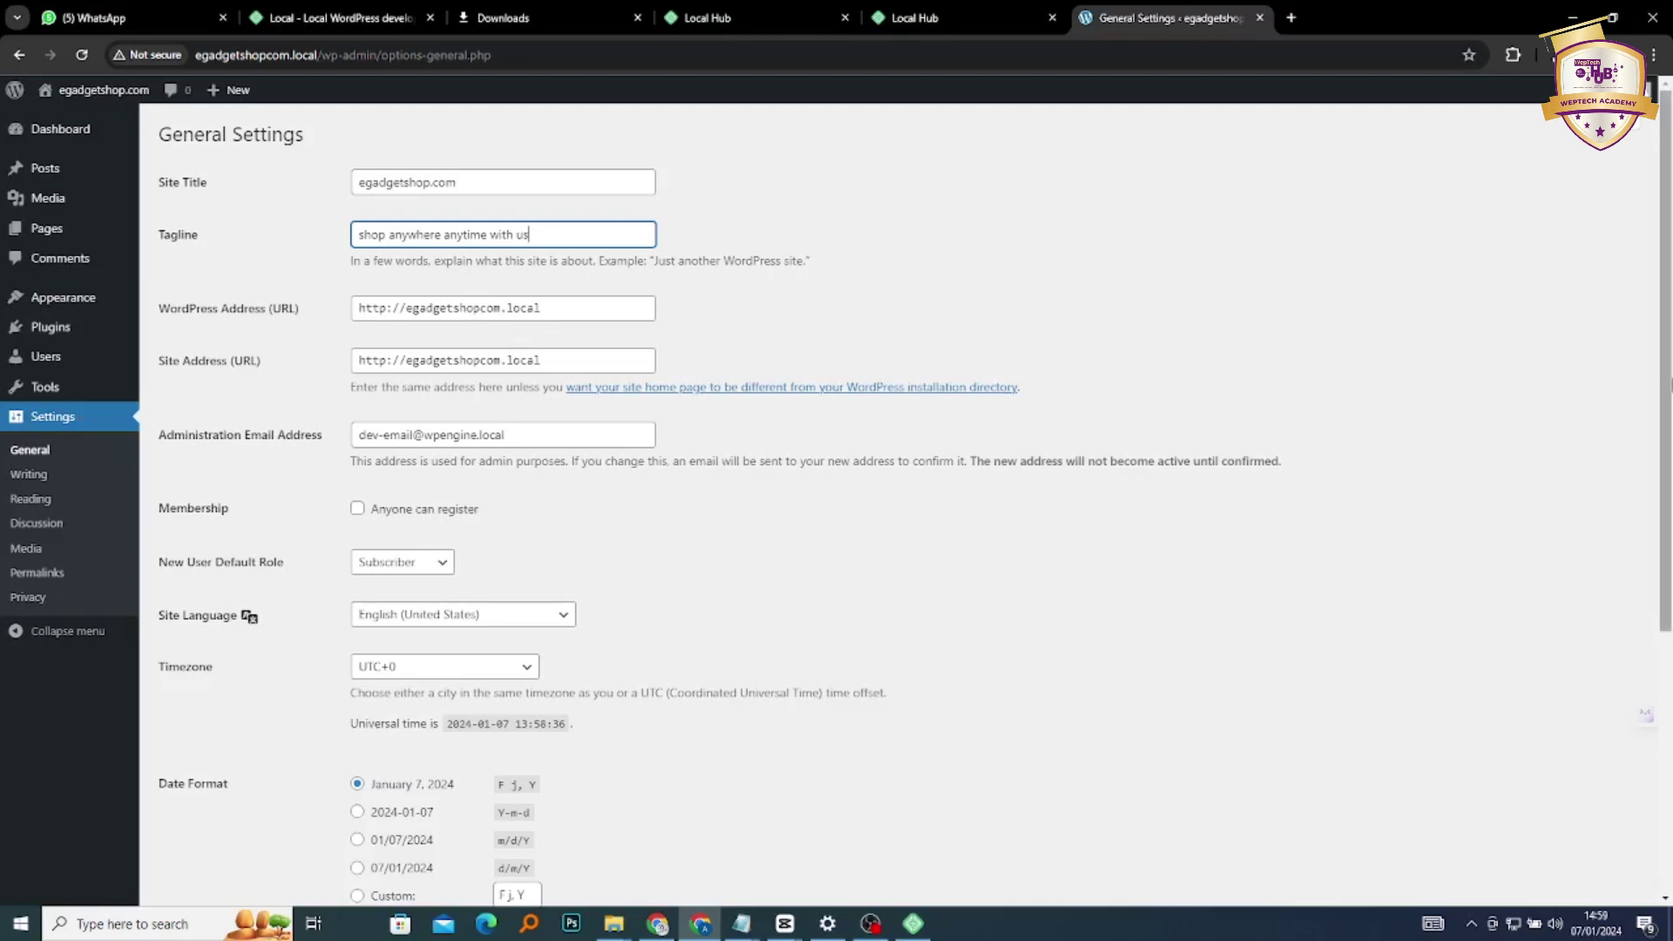
pyautogui.scroll(-3, 1664, 366)
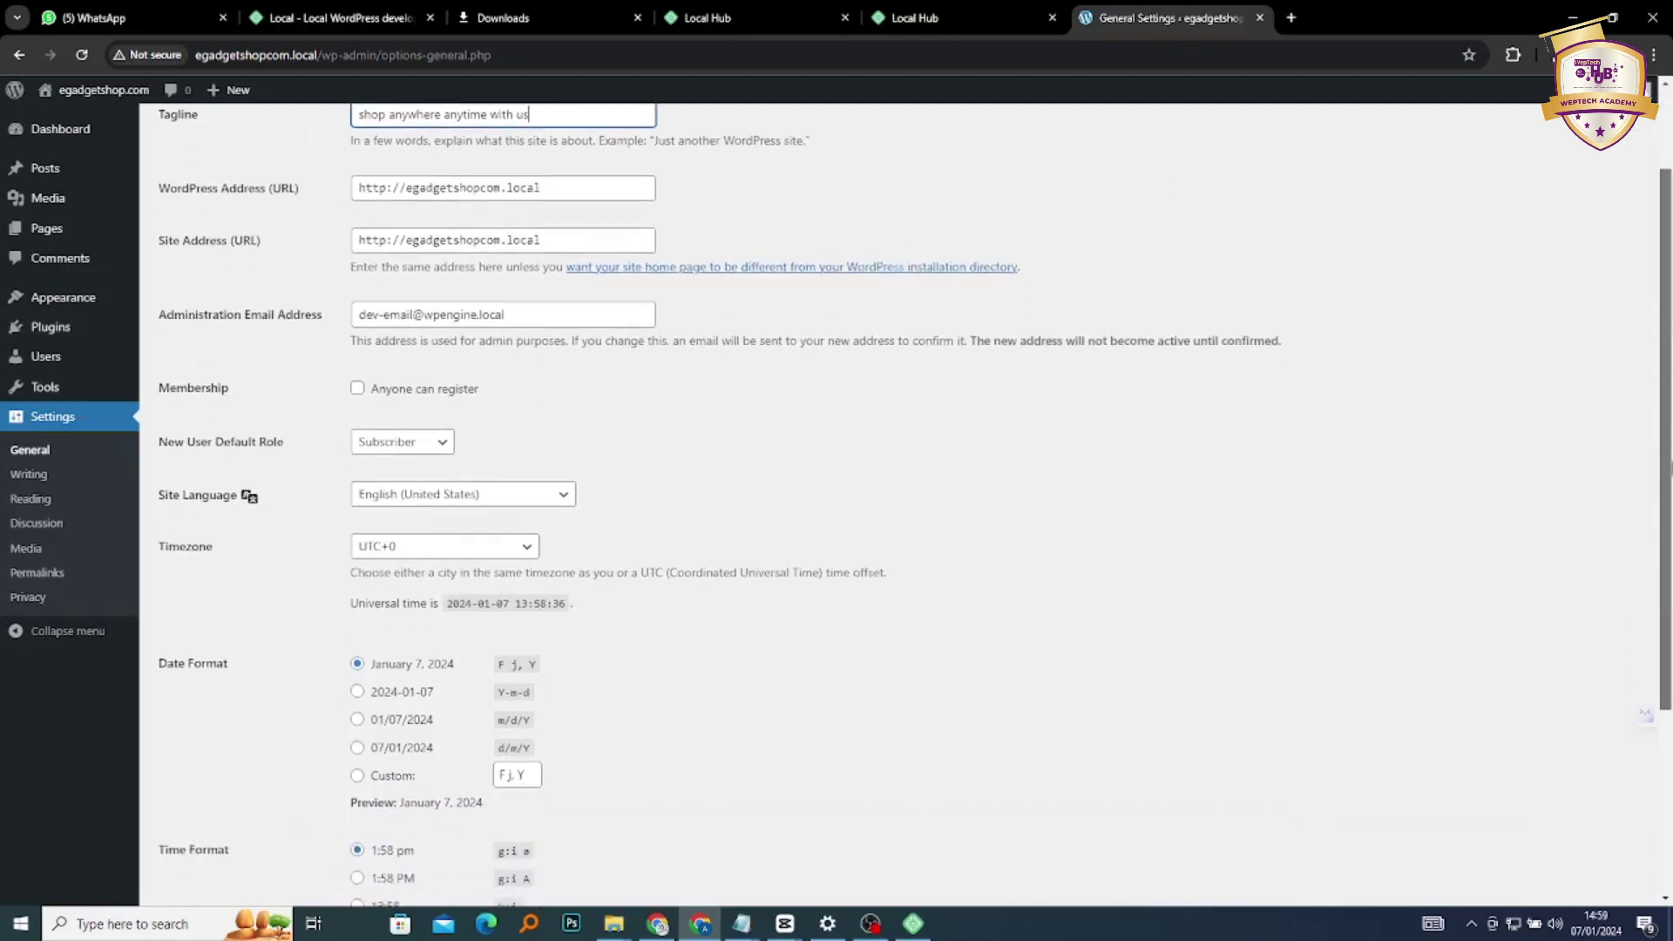
pyautogui.scroll(-1, 1664, 366)
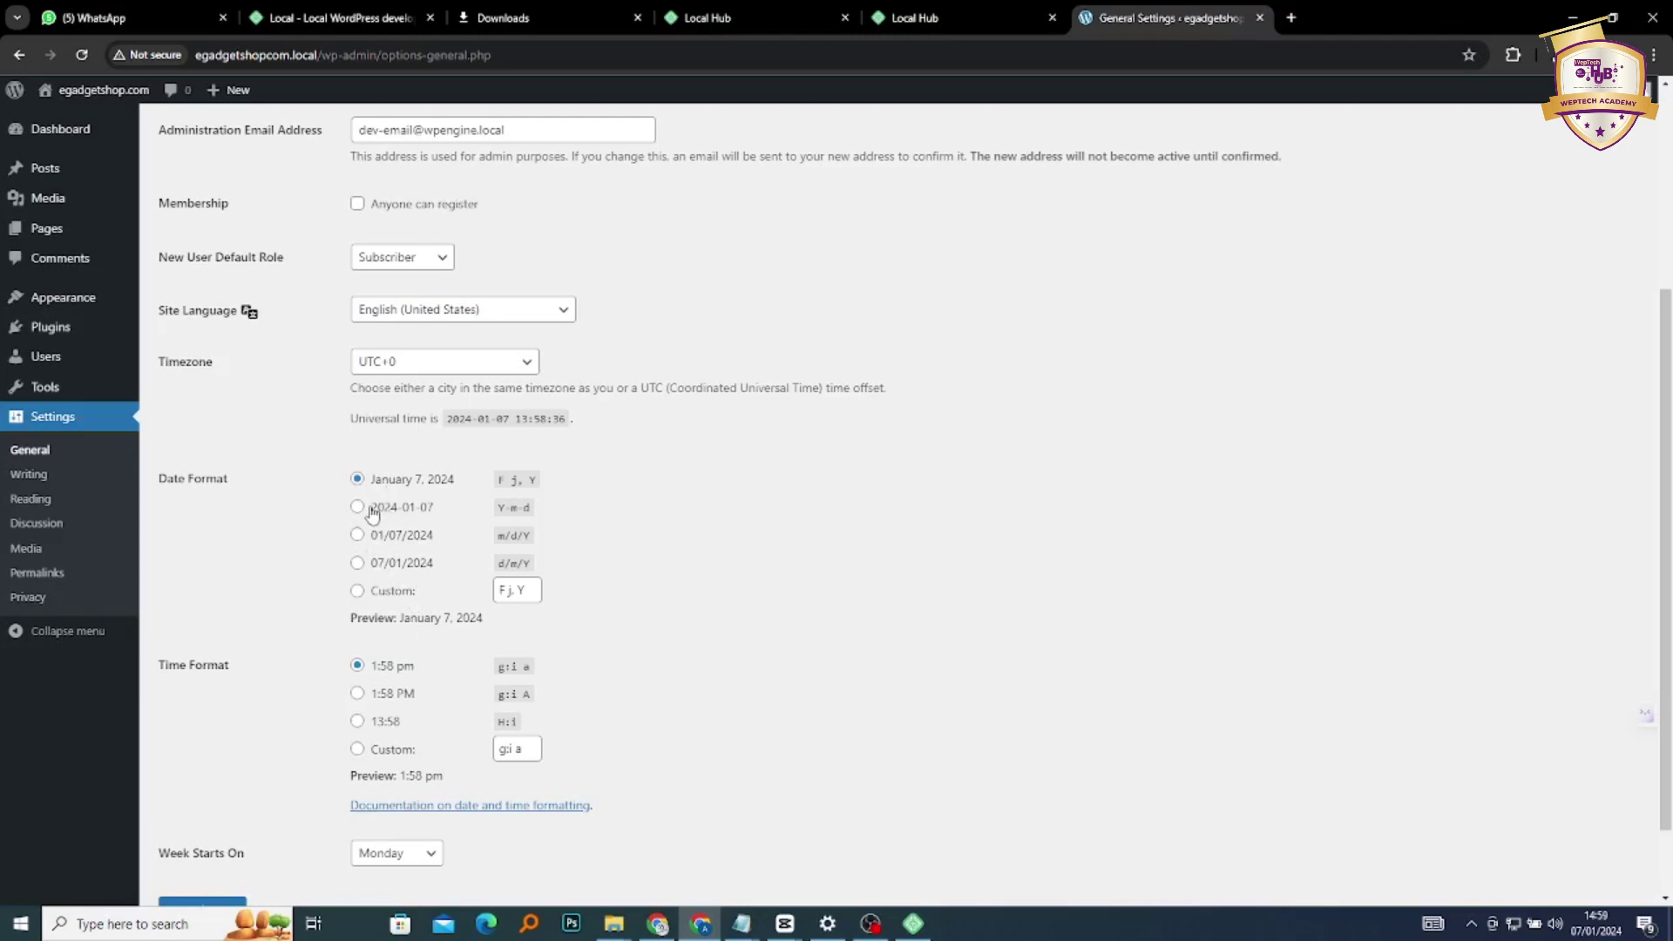
# - Keep the January 7, 2024 date format and save the General Settings
pyautogui.click(358, 508)
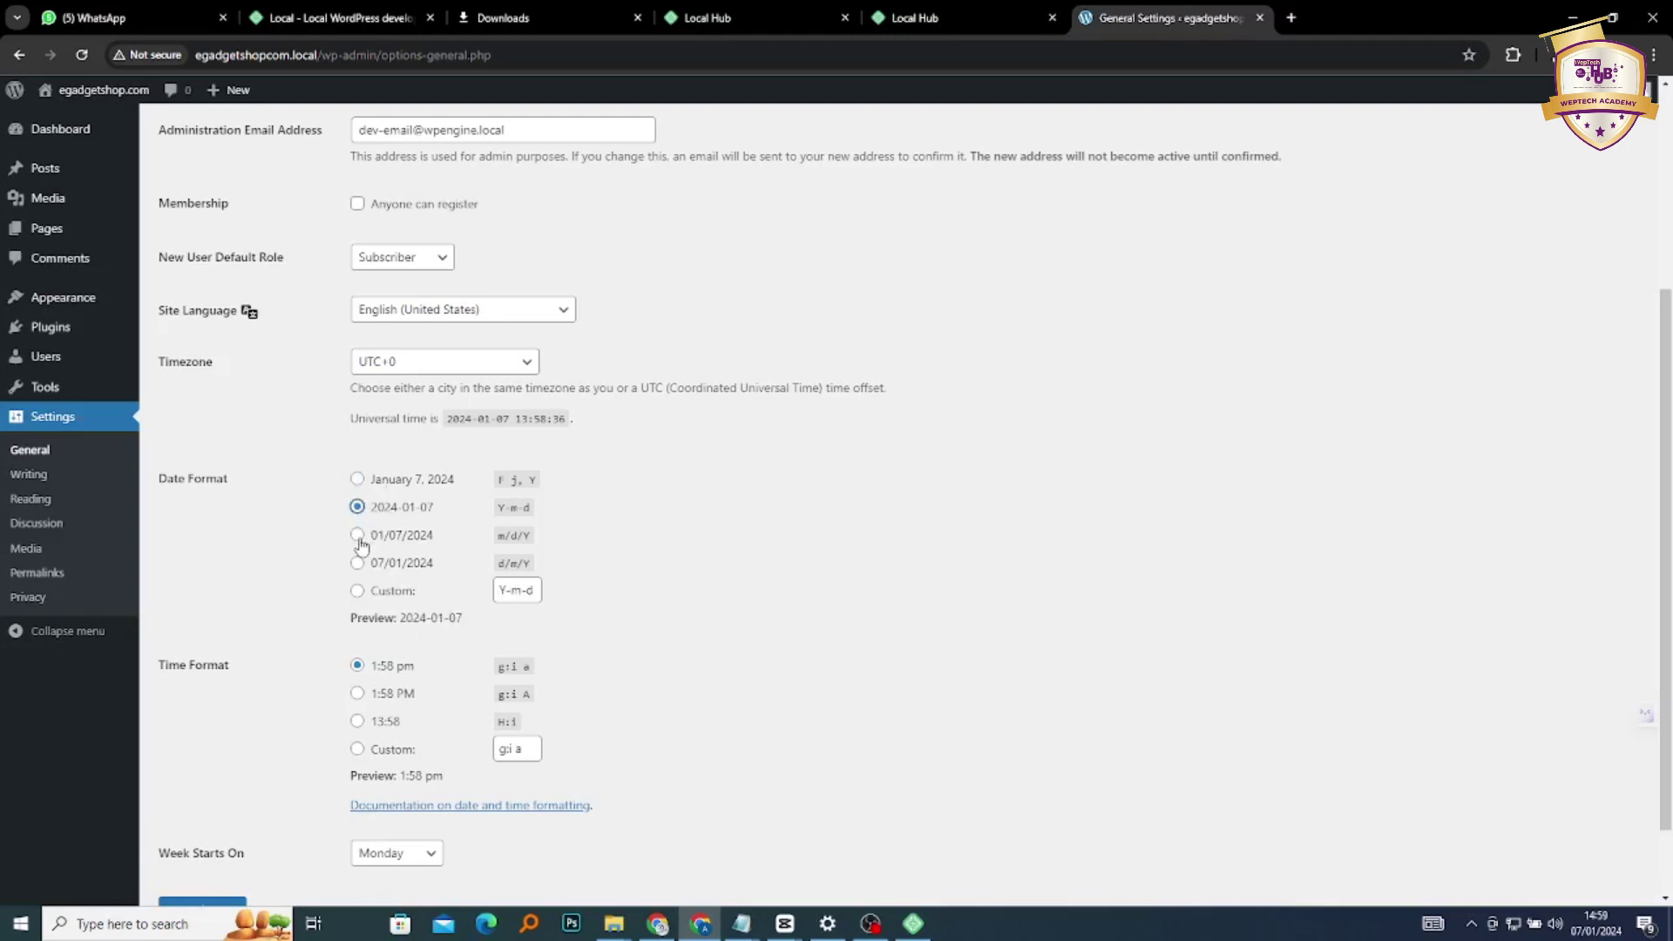
pyautogui.click(358, 535)
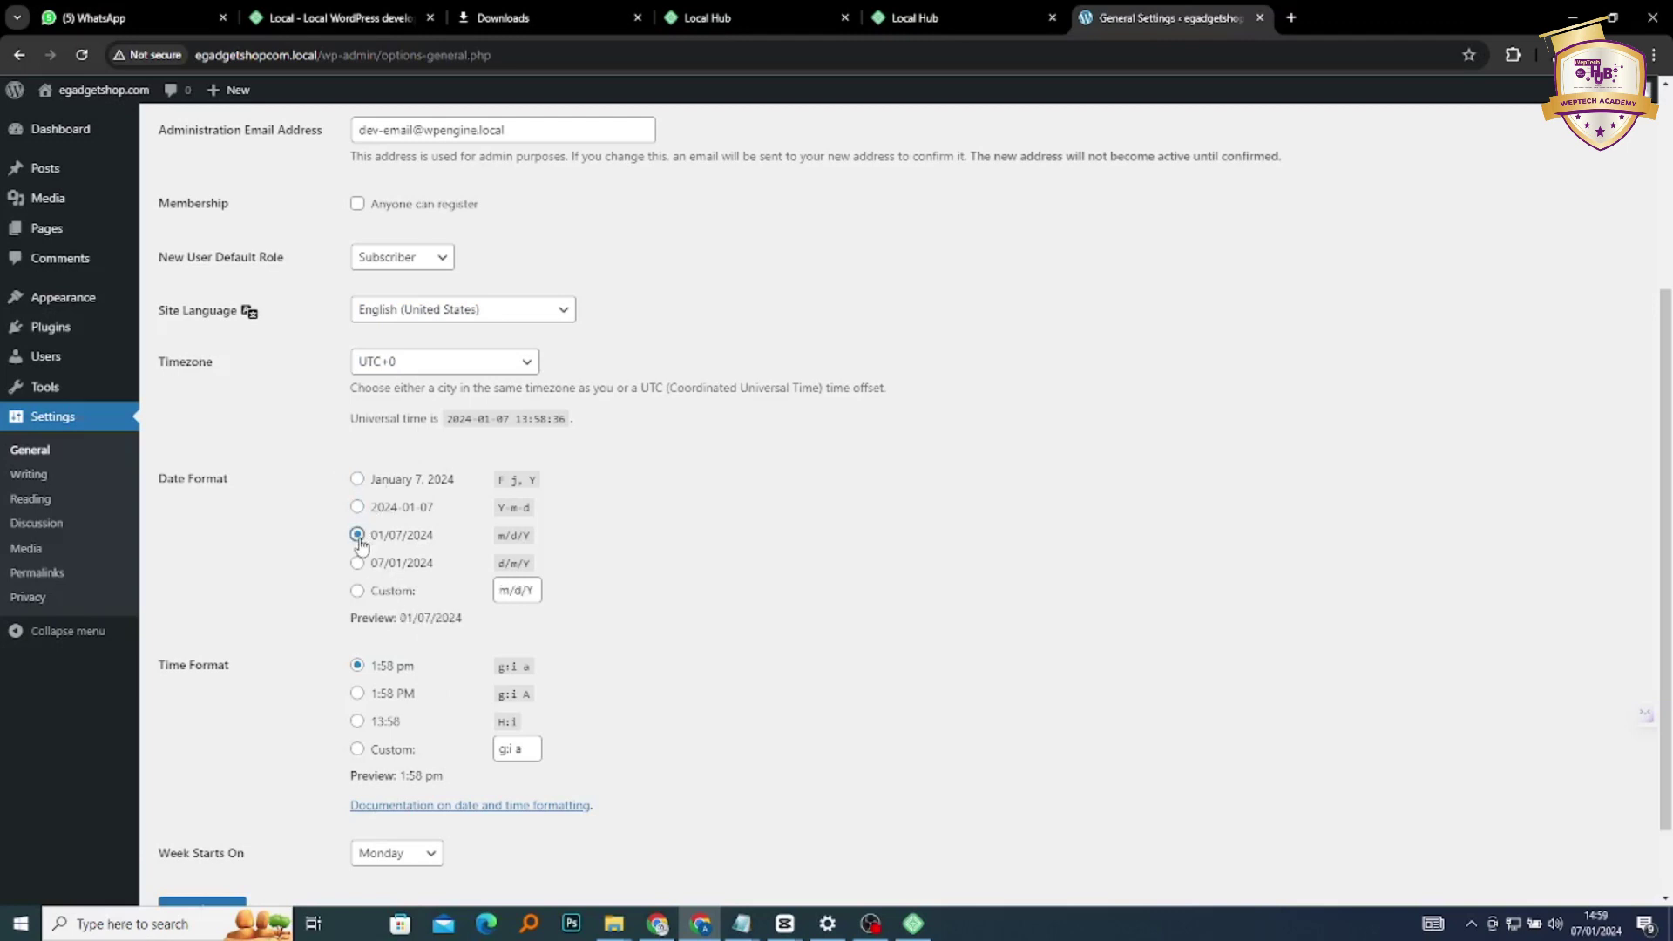
pyautogui.click(357, 479)
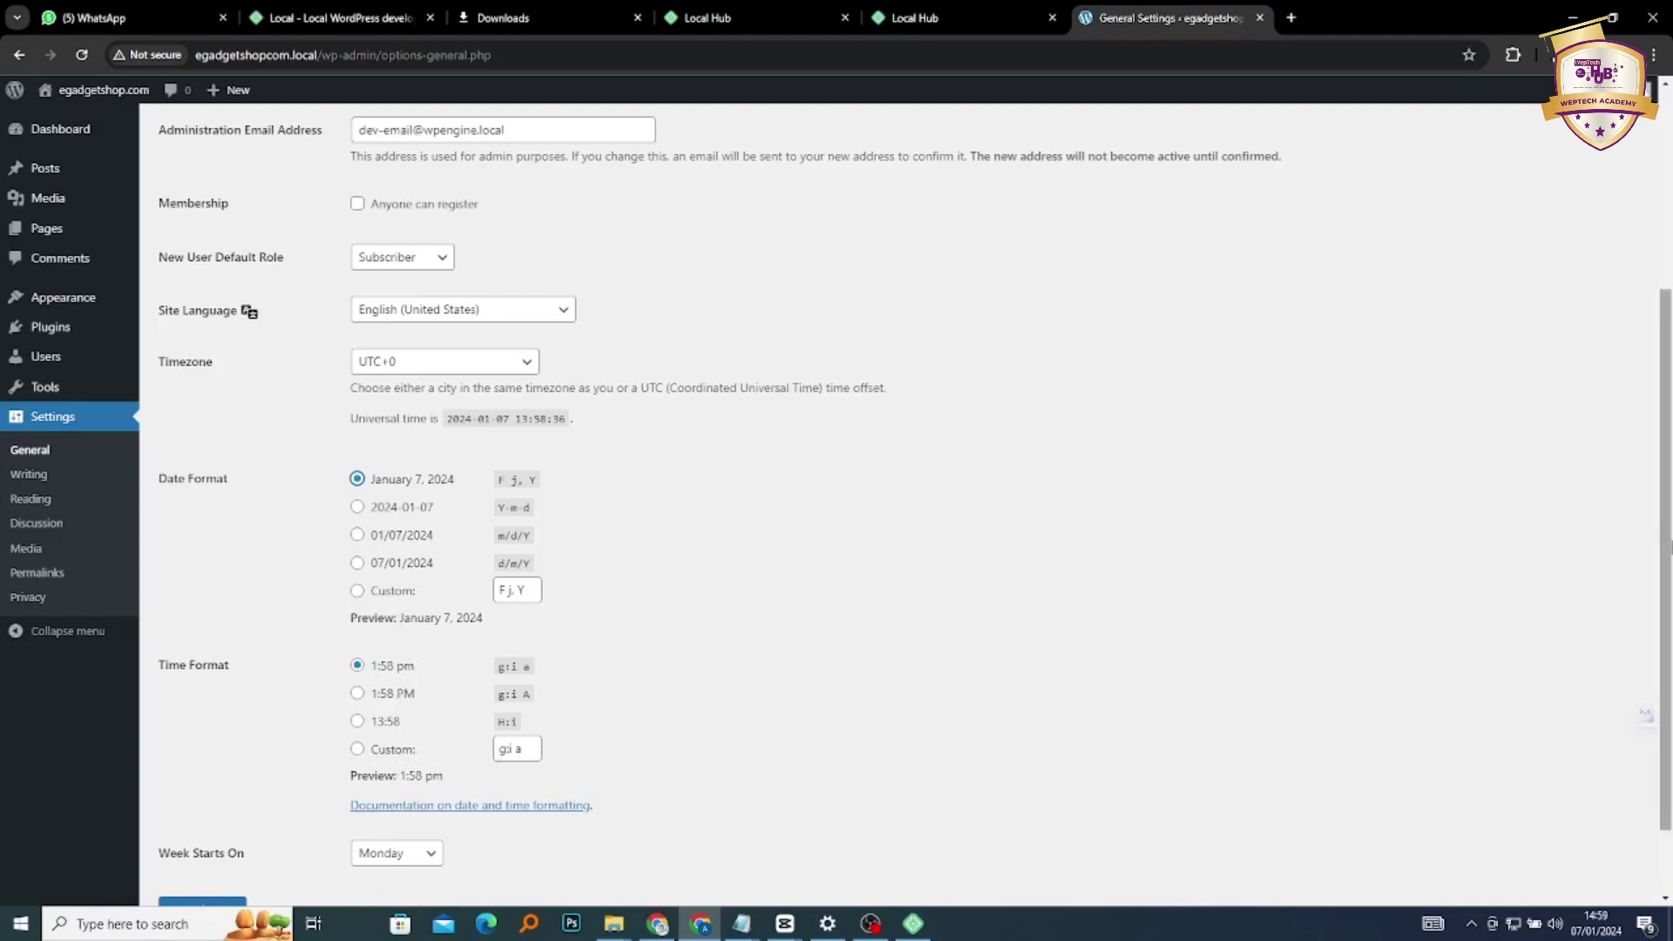
pyautogui.scroll(-2, 1668, 538)
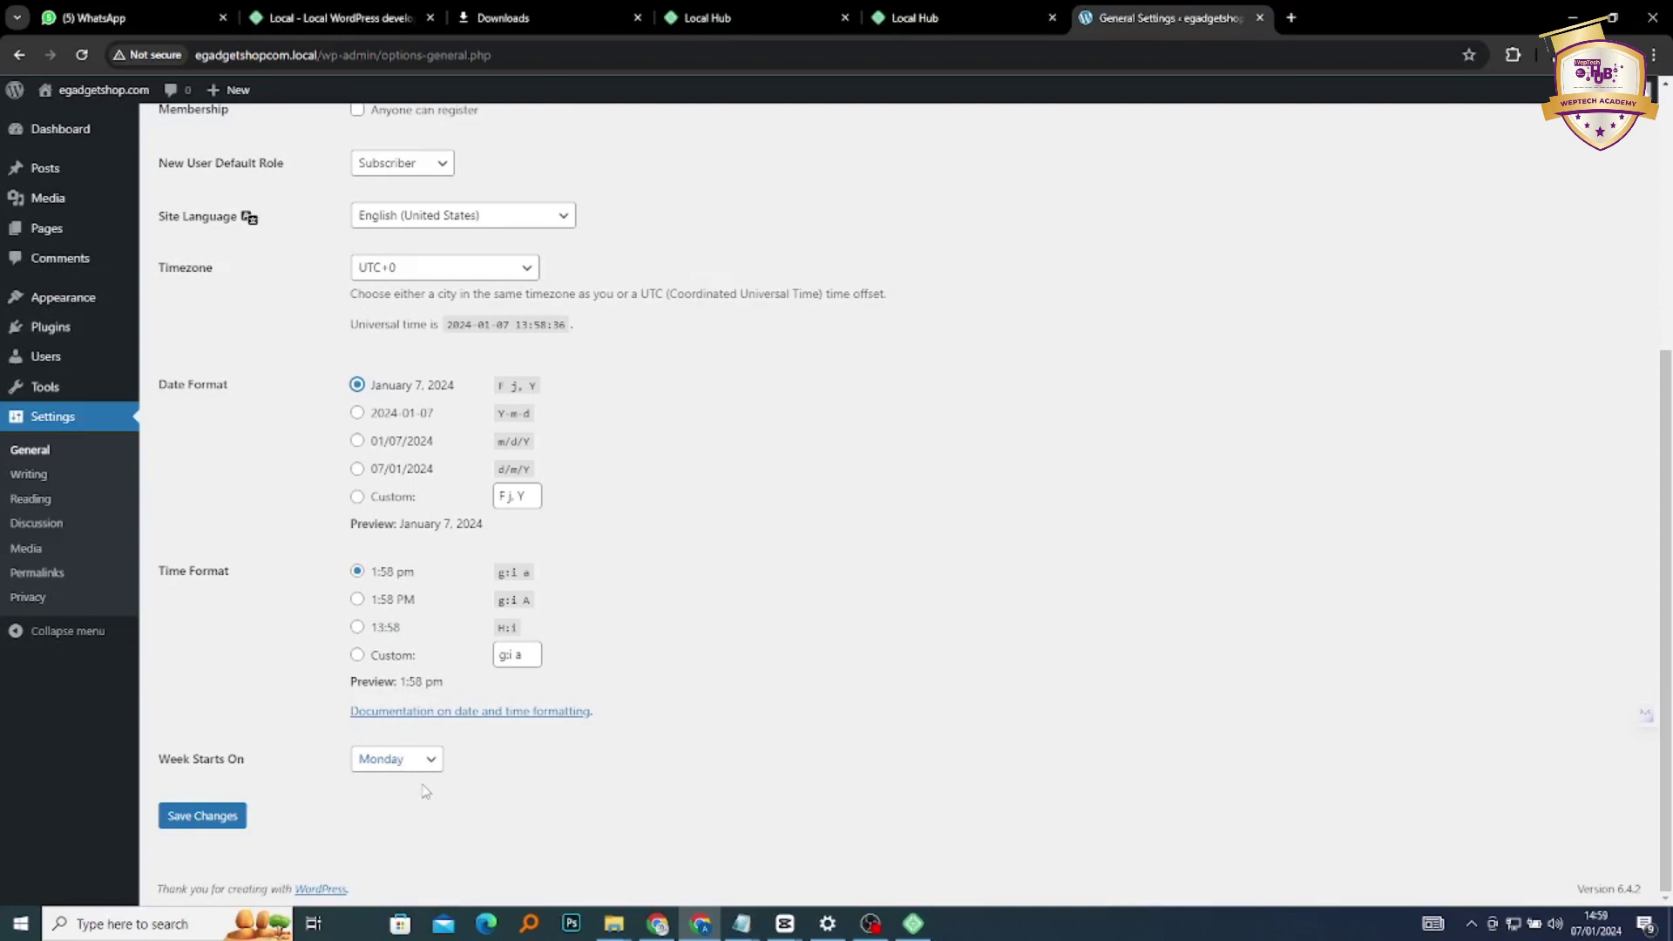
pyautogui.click(228, 823)
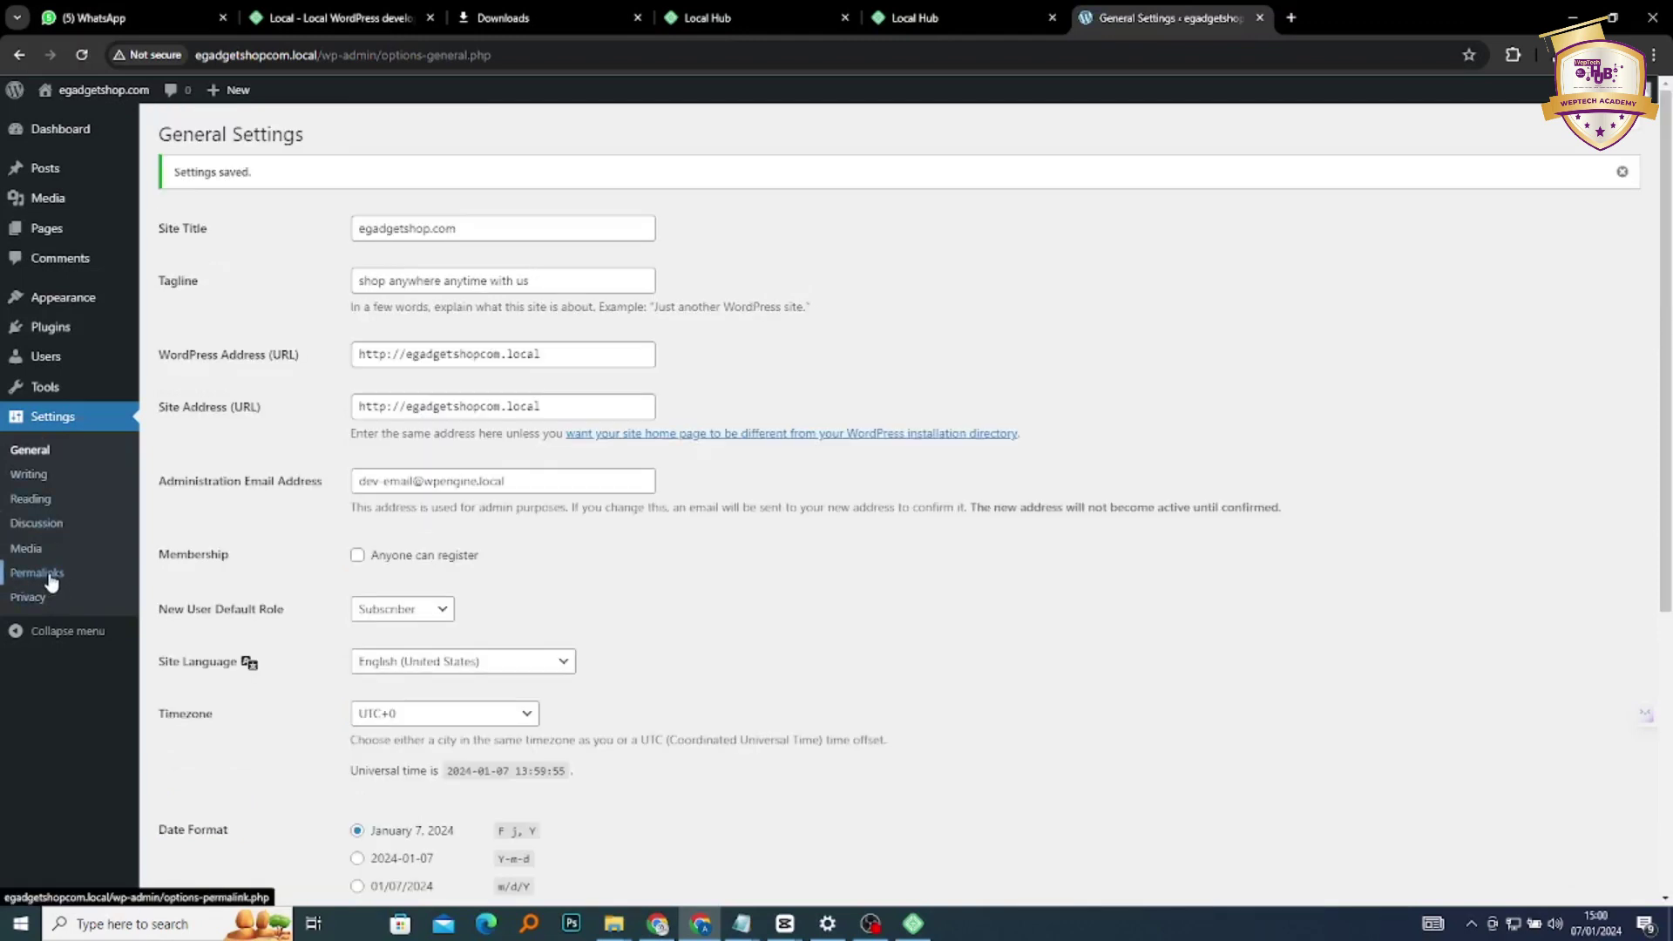
# - Switch the permalink structure to Post name (/%postname%/) and save it
pyautogui.click(50, 577)
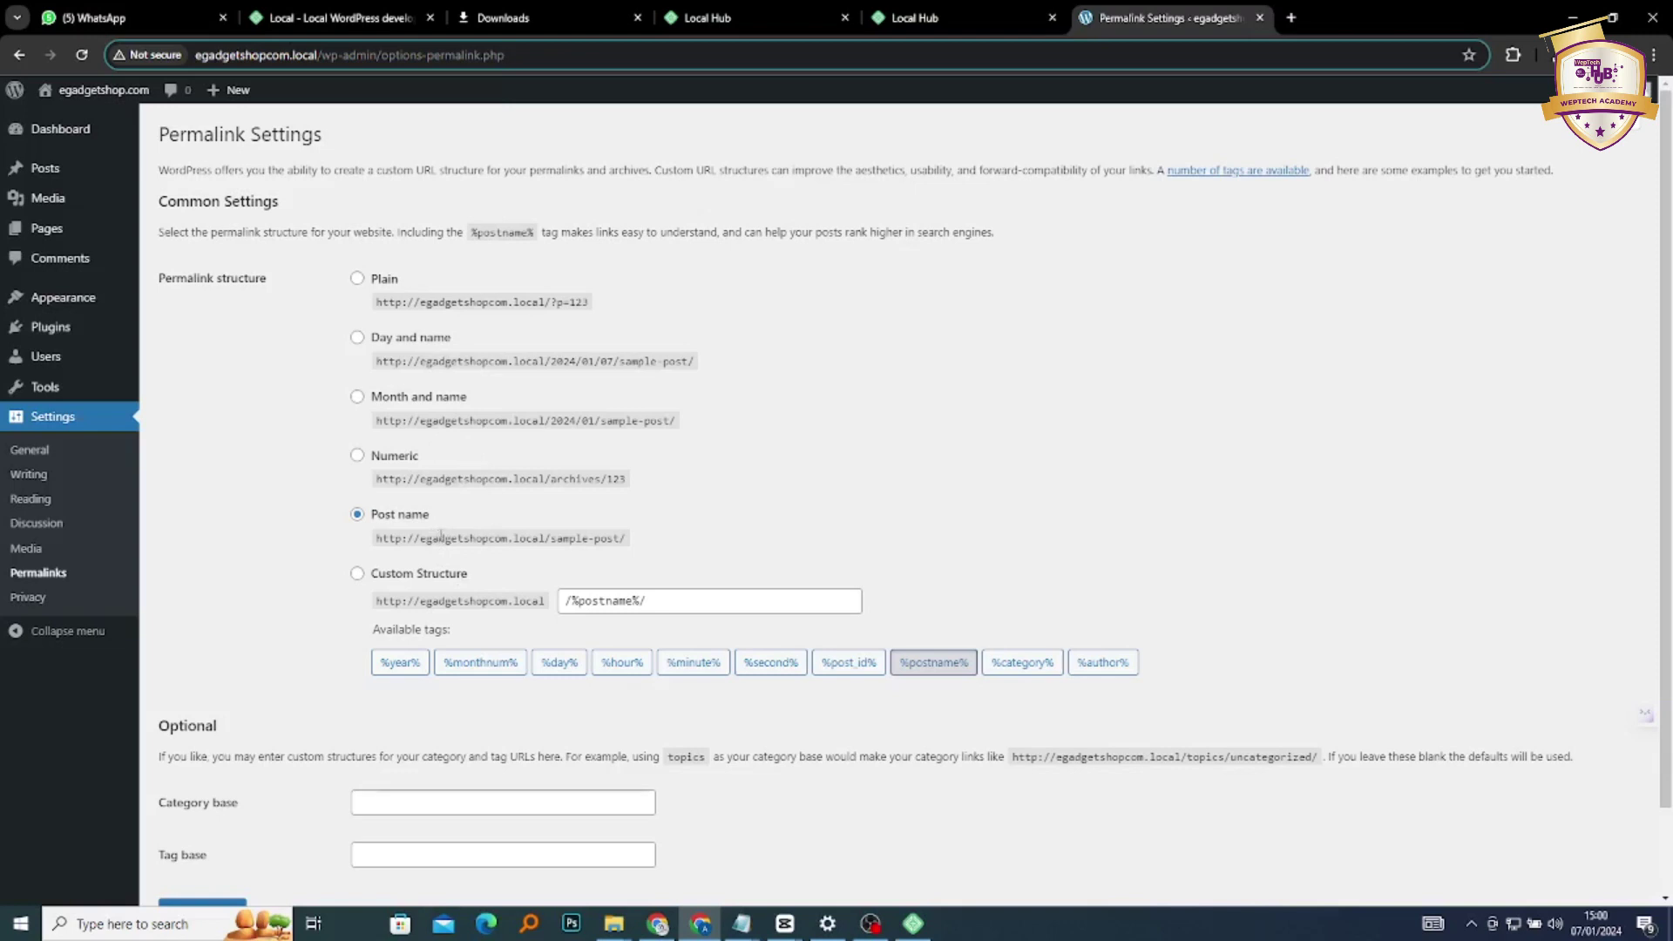
pyautogui.click(358, 397)
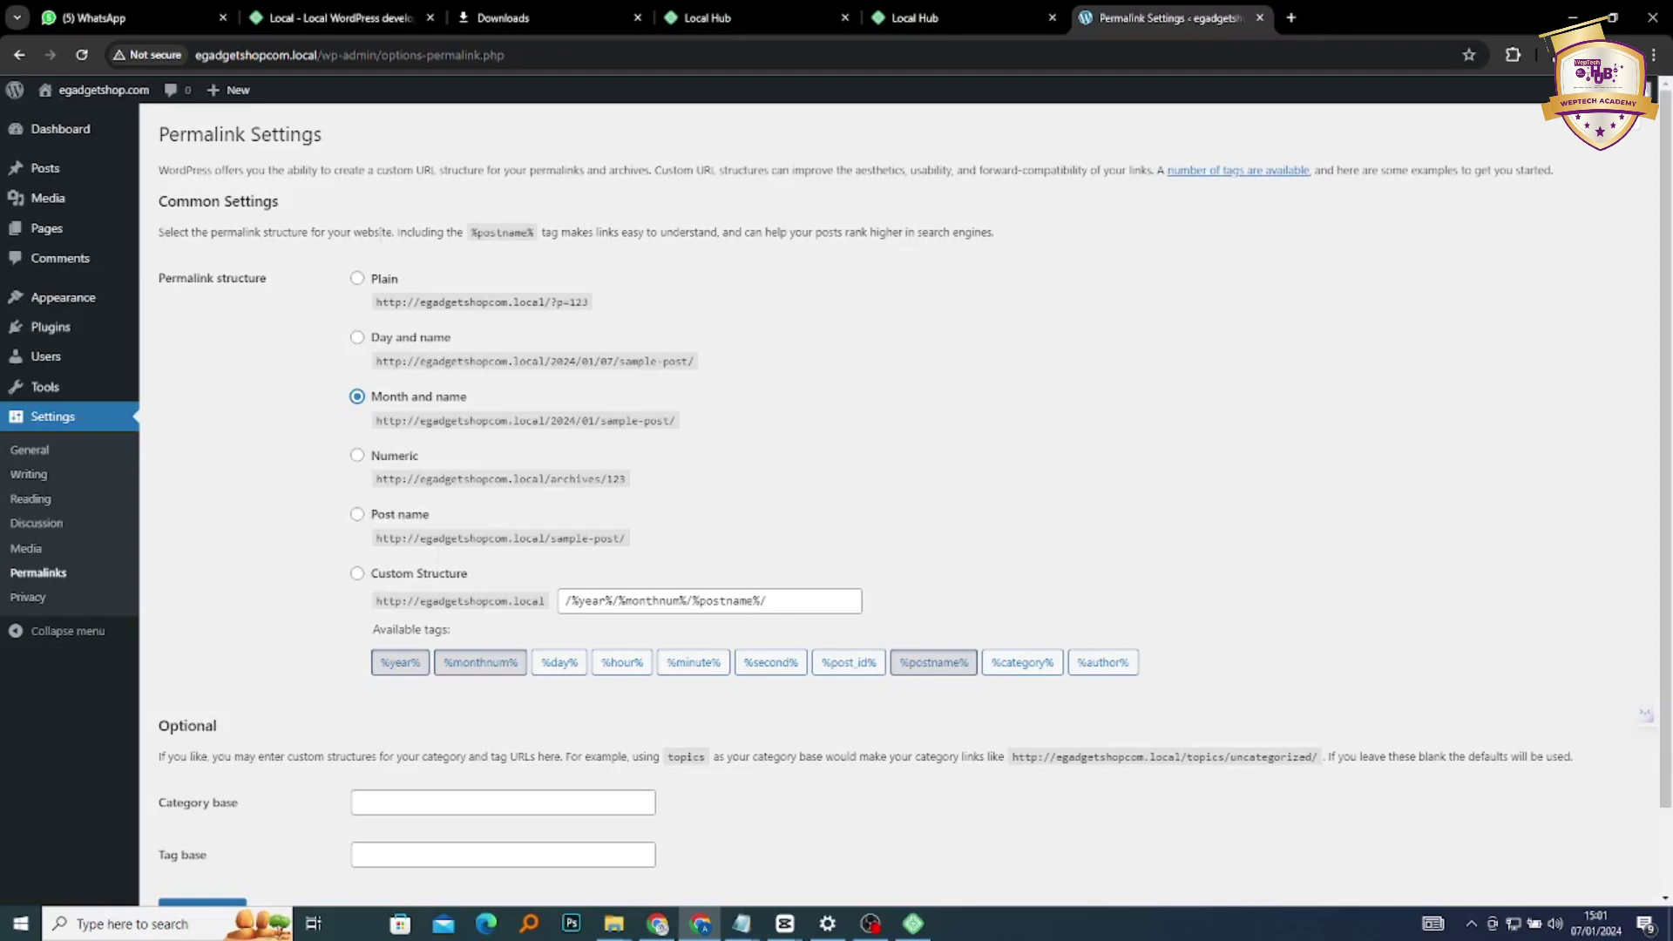
pyautogui.click(358, 515)
pyautogui.scroll(-2, 361, 524)
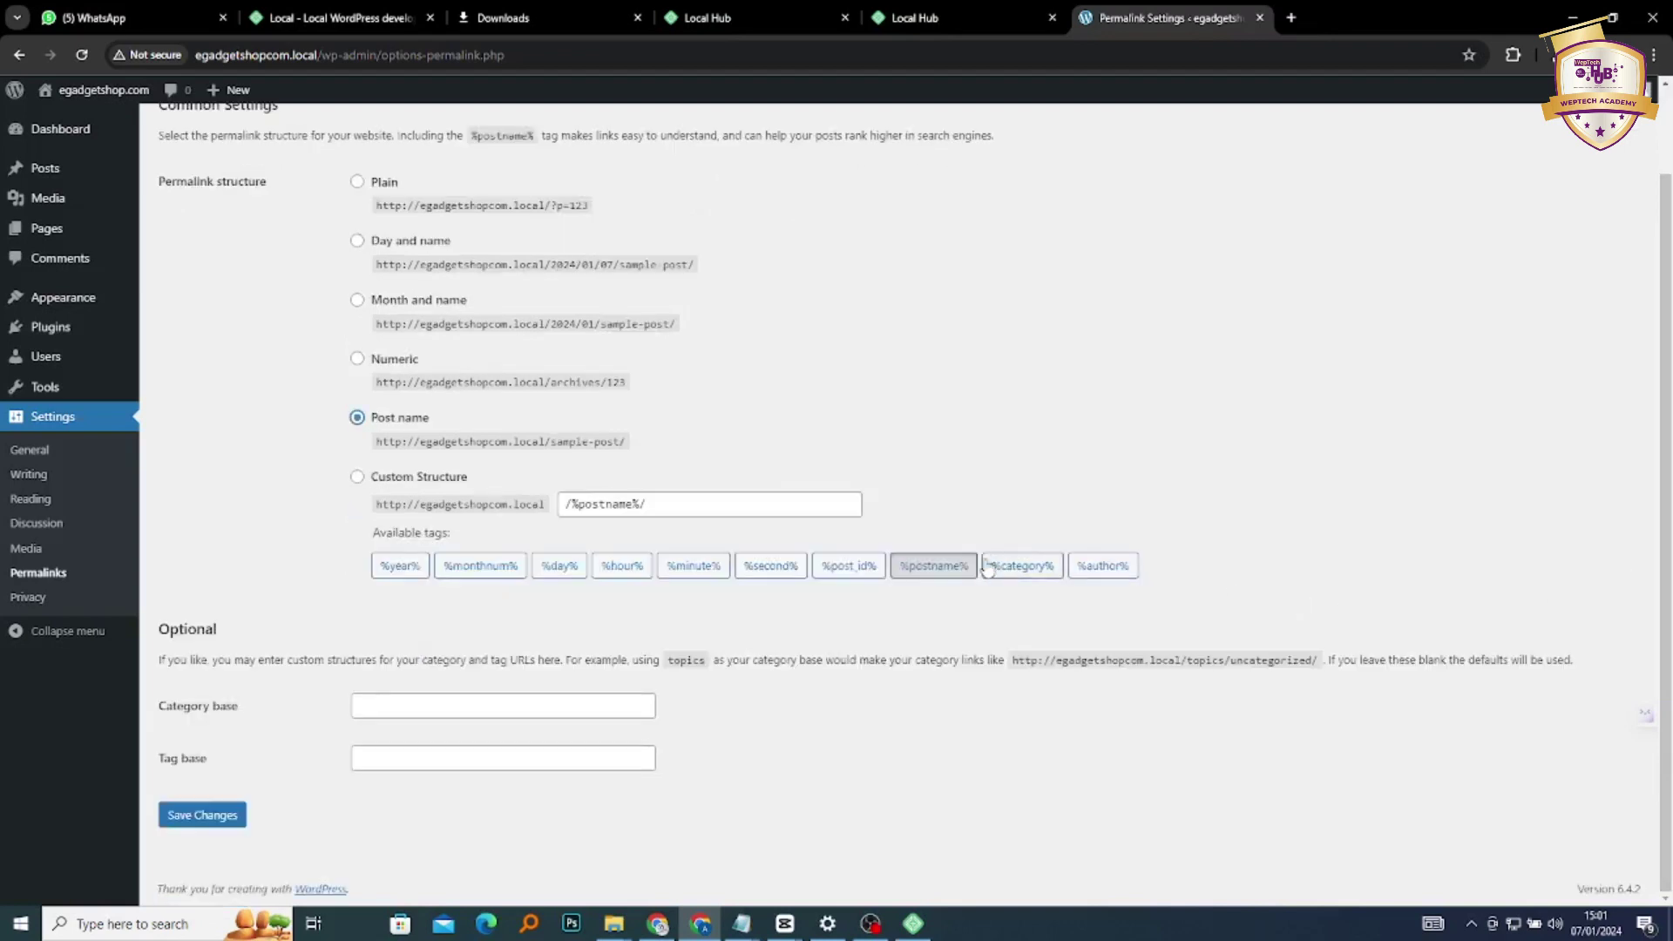
pyautogui.click(243, 814)
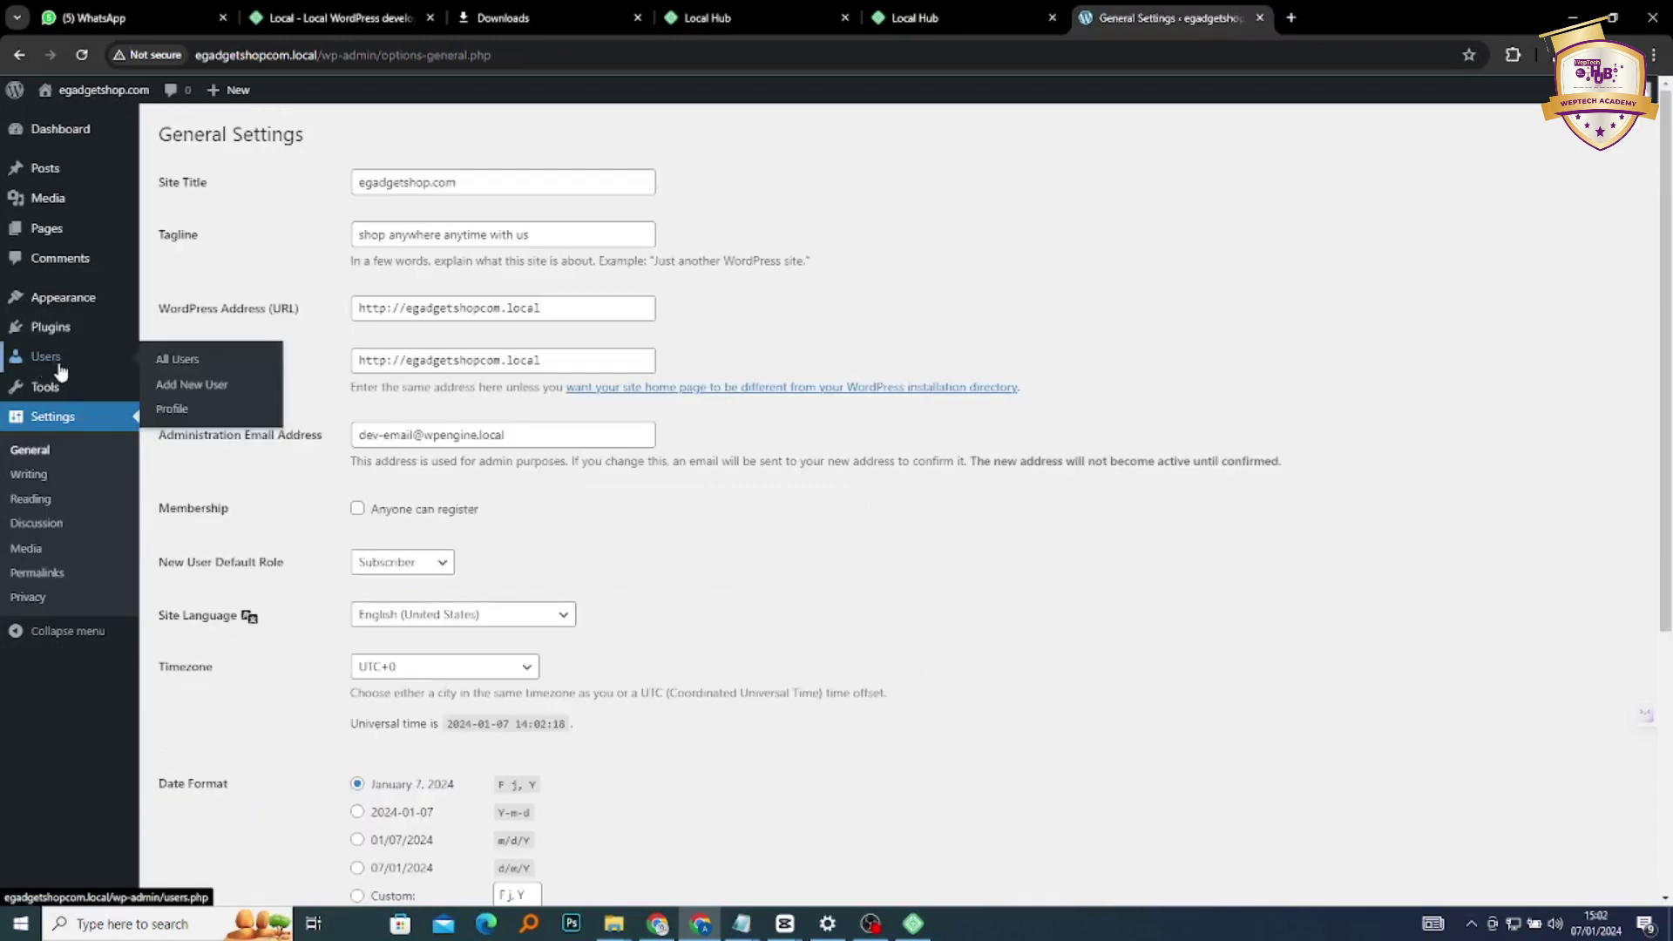
# - Check the Users list, then open the admin user's own Profile page
pyautogui.click(59, 366)
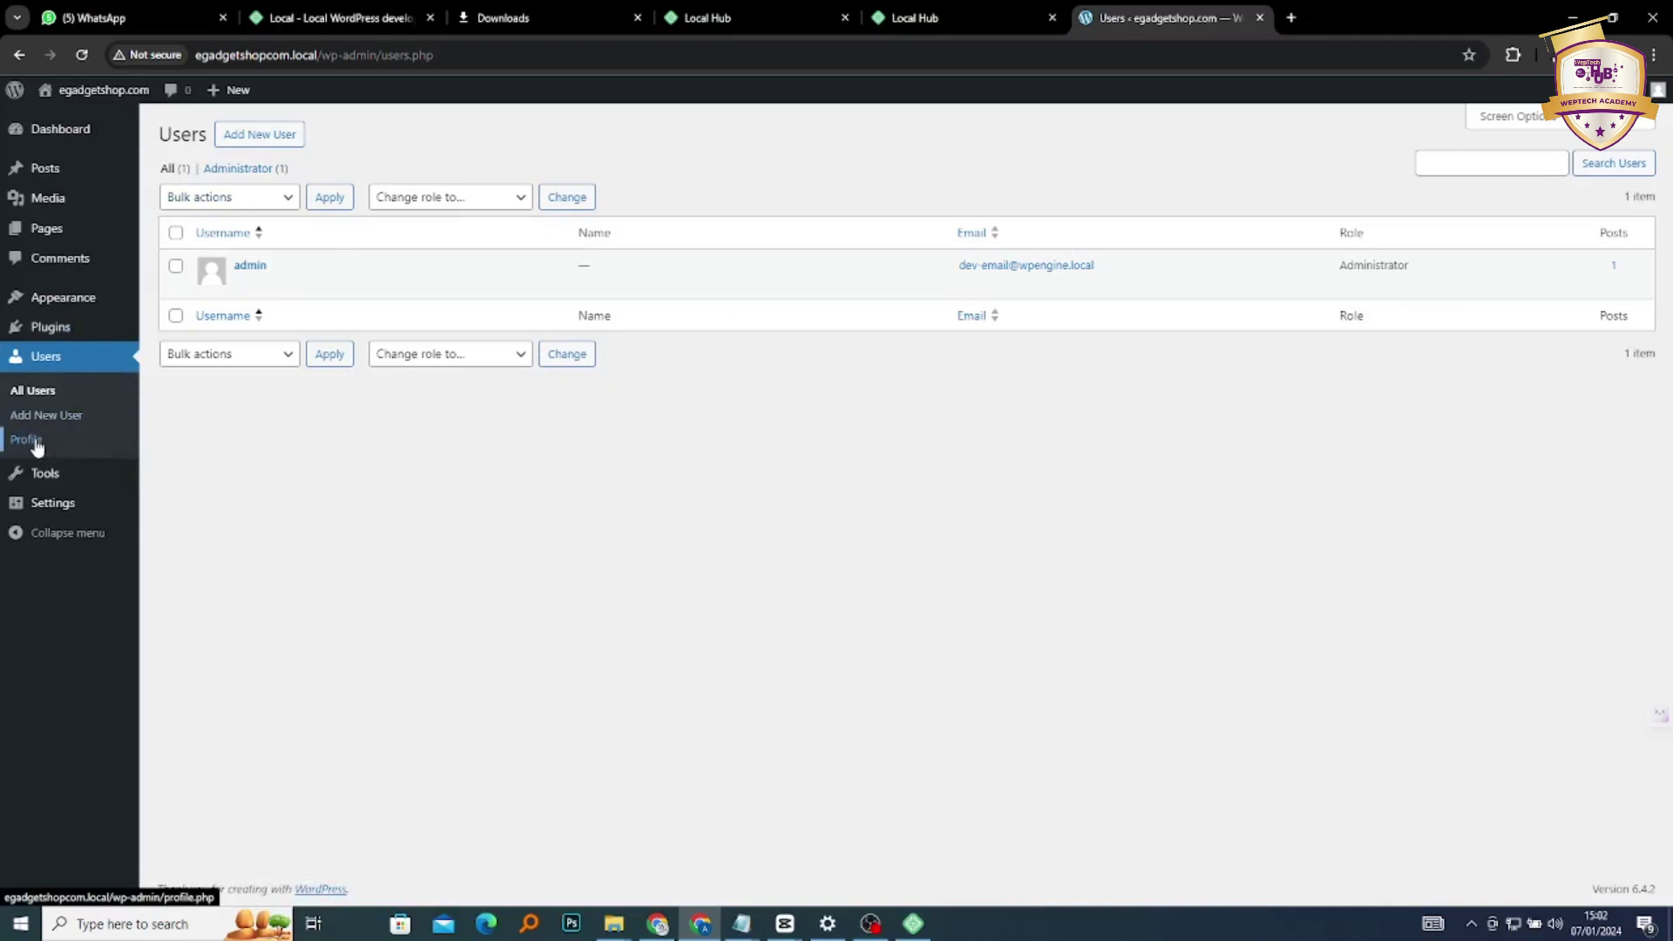
pyautogui.click(36, 443)
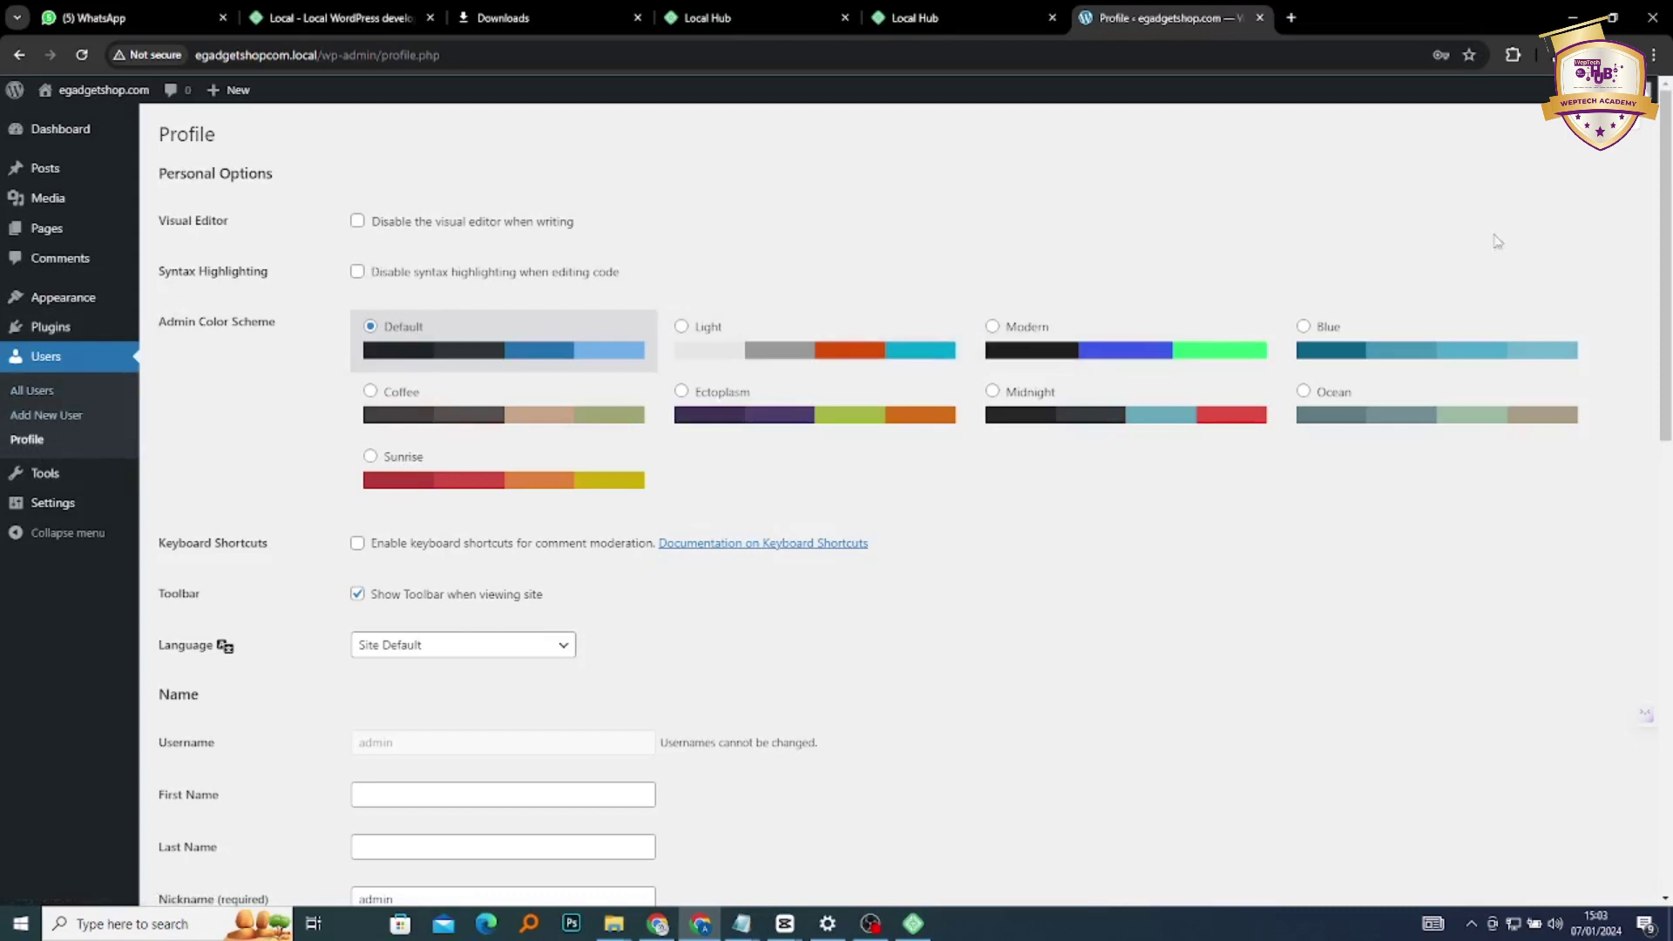
pyautogui.moveTo(1670, 215)
pyautogui.mouseDown()
pyautogui.moveTo(1670, 688)
pyautogui.moveTo(1670, 228)
pyautogui.mouseUp()
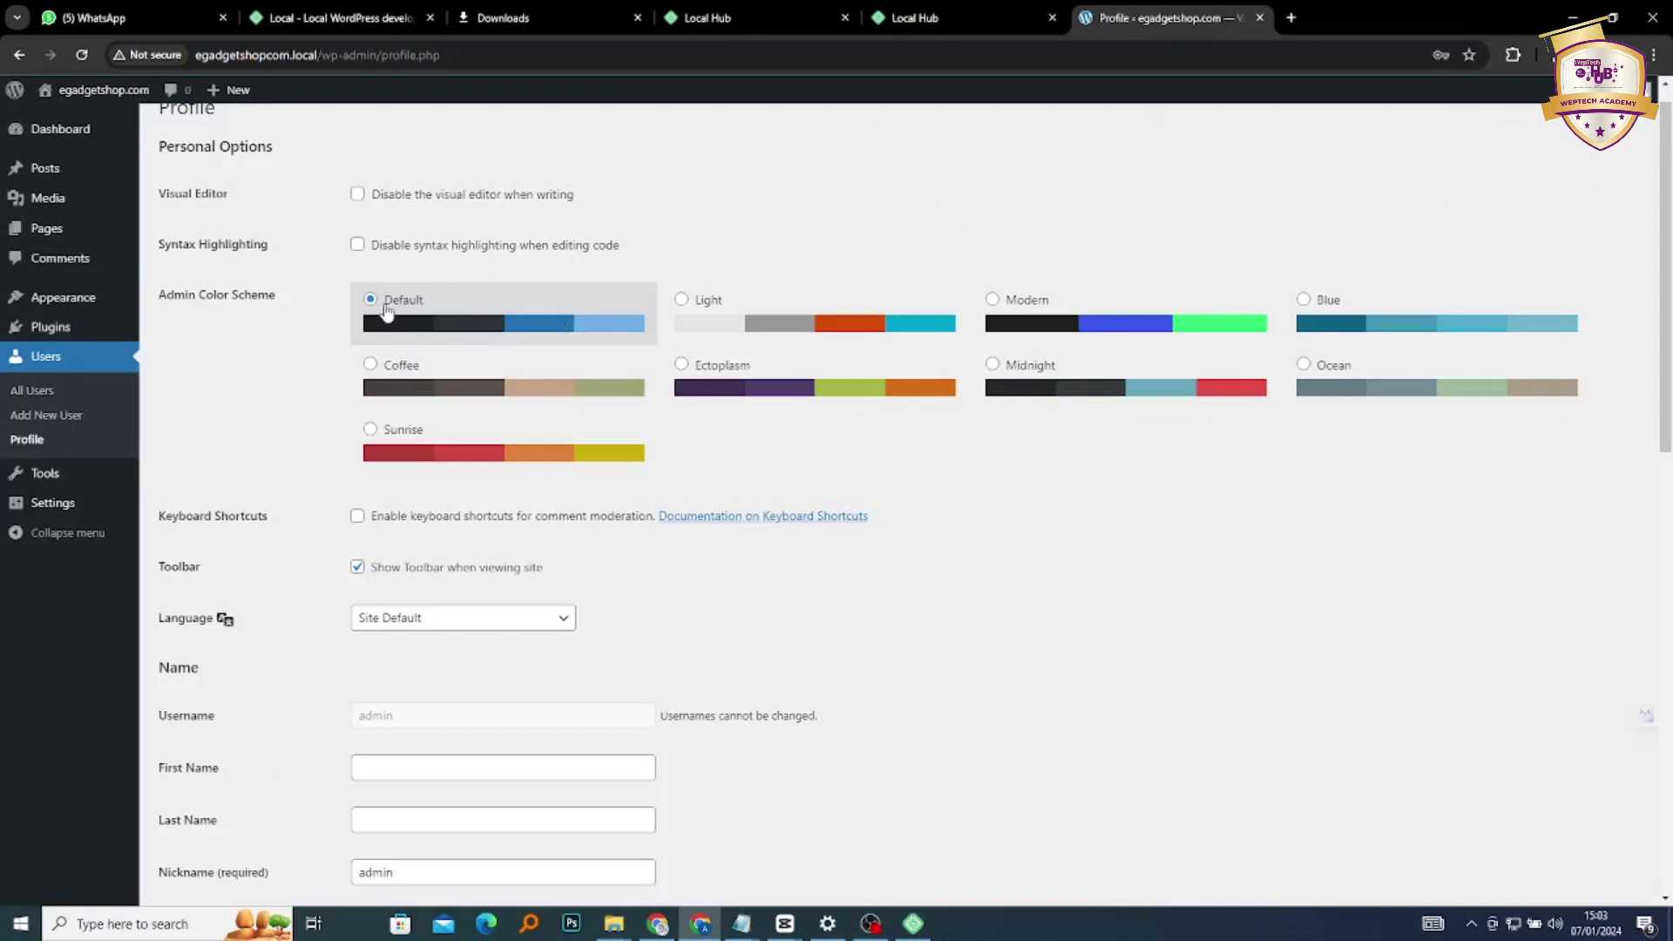
pyautogui.click(372, 369)
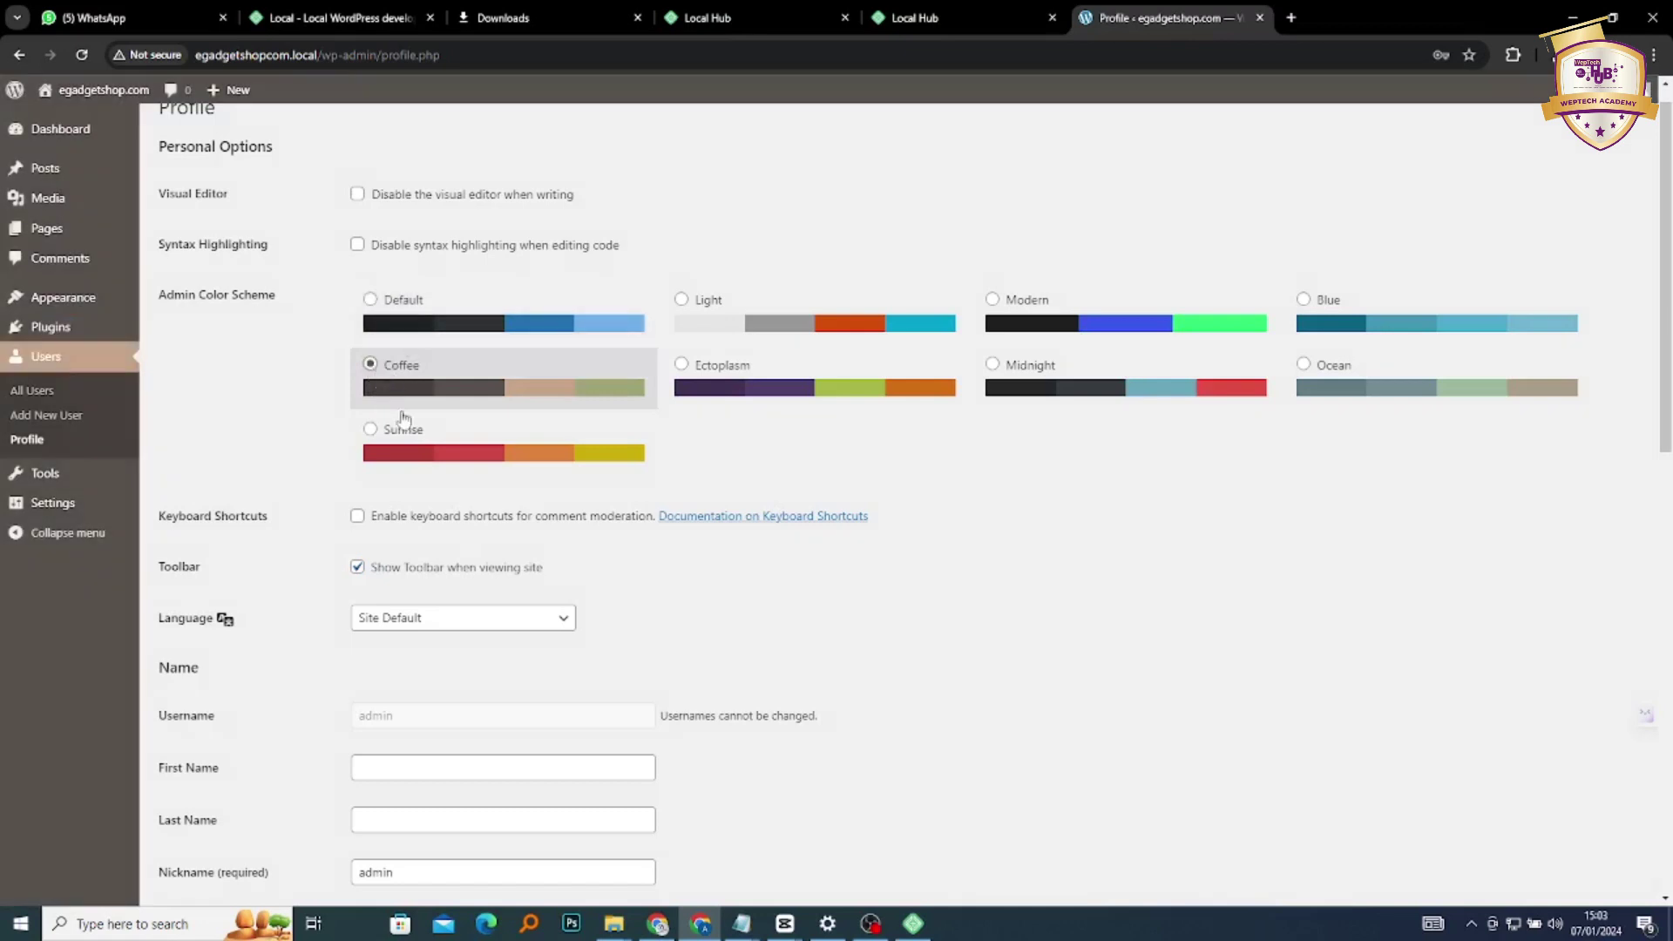
pyautogui.click(389, 433)
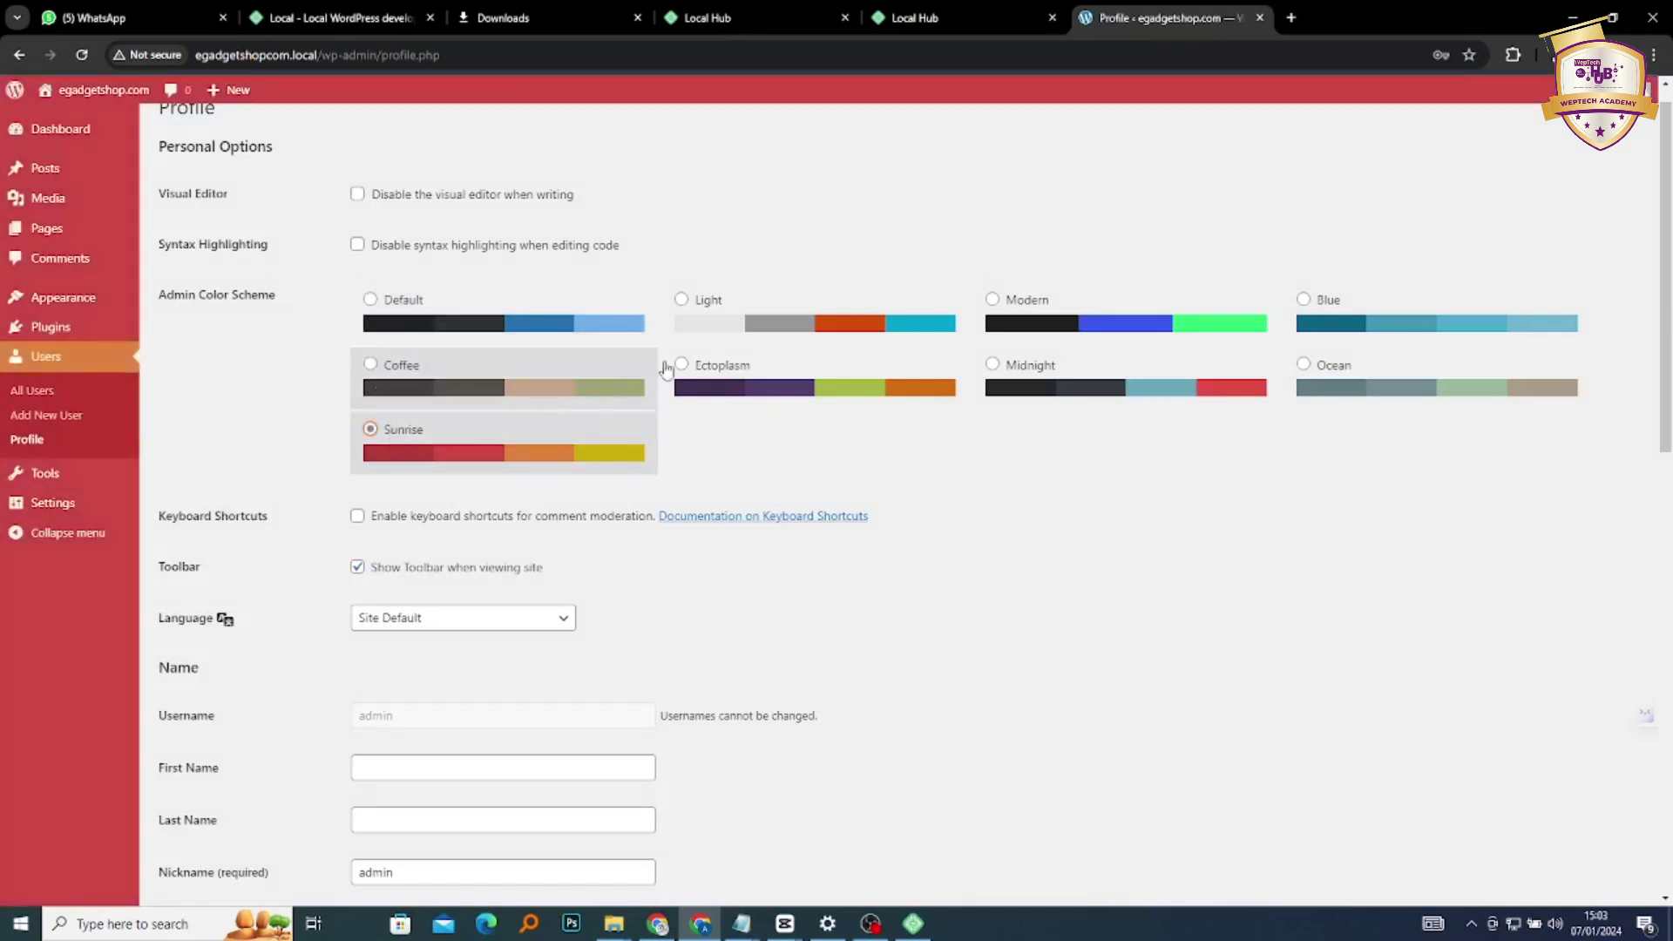
pyautogui.click(683, 334)
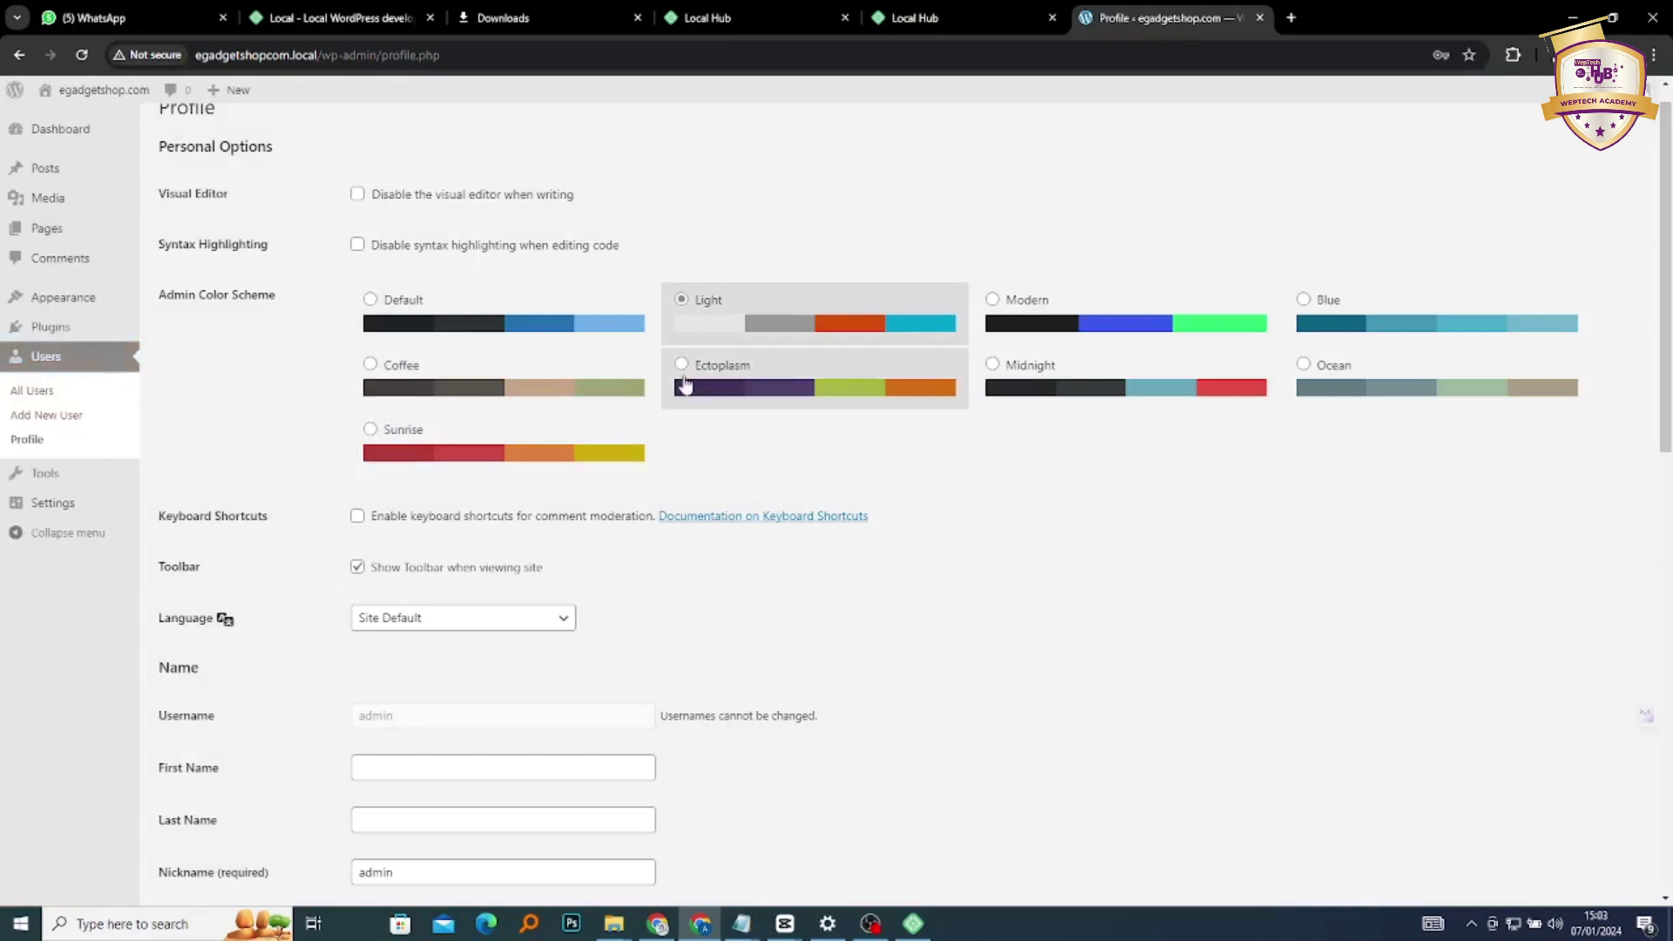
pyautogui.click(685, 380)
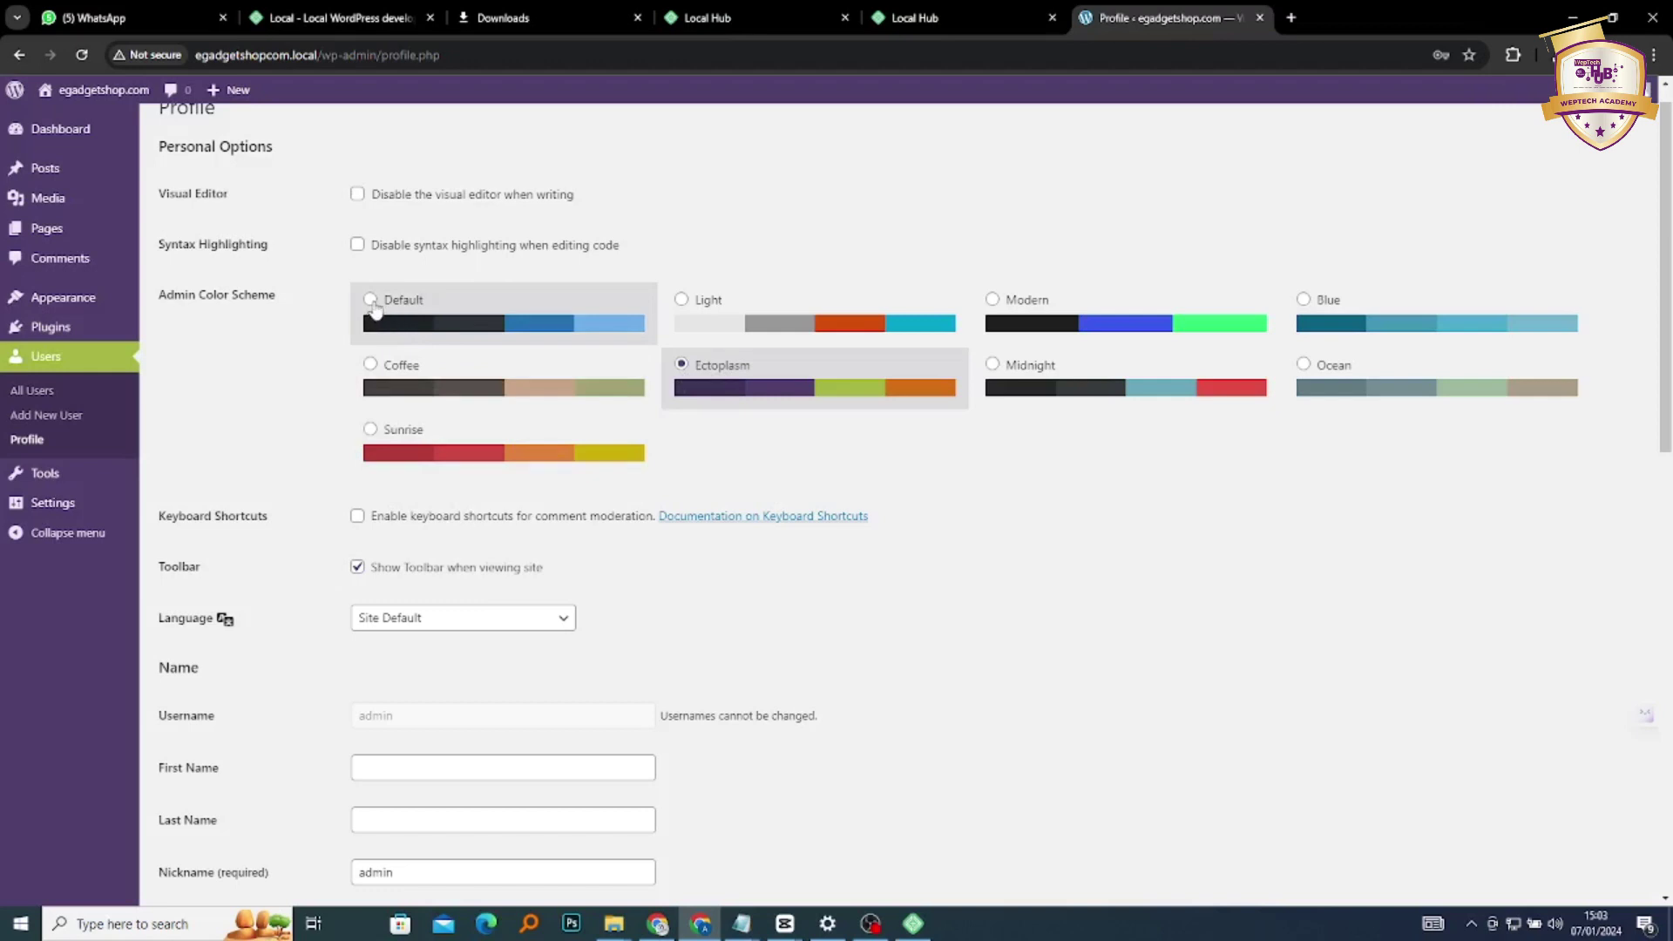
pyautogui.click(371, 302)
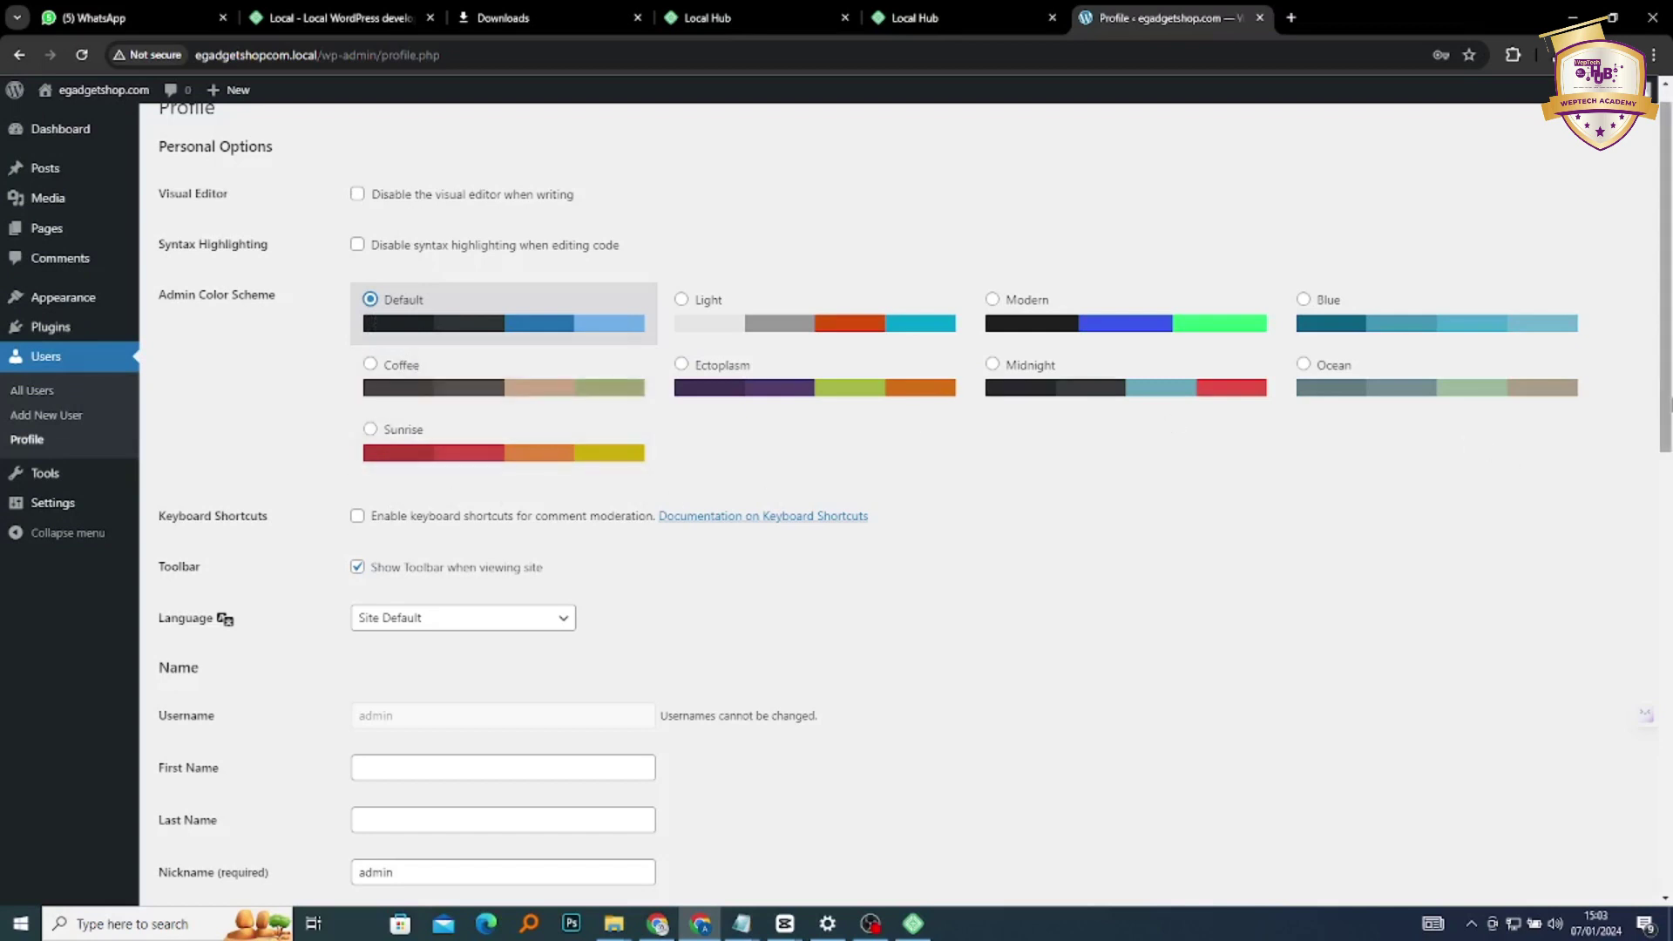
pyautogui.scroll(-2, 1169, 426)
pyautogui.scroll(-2, 1354, 485)
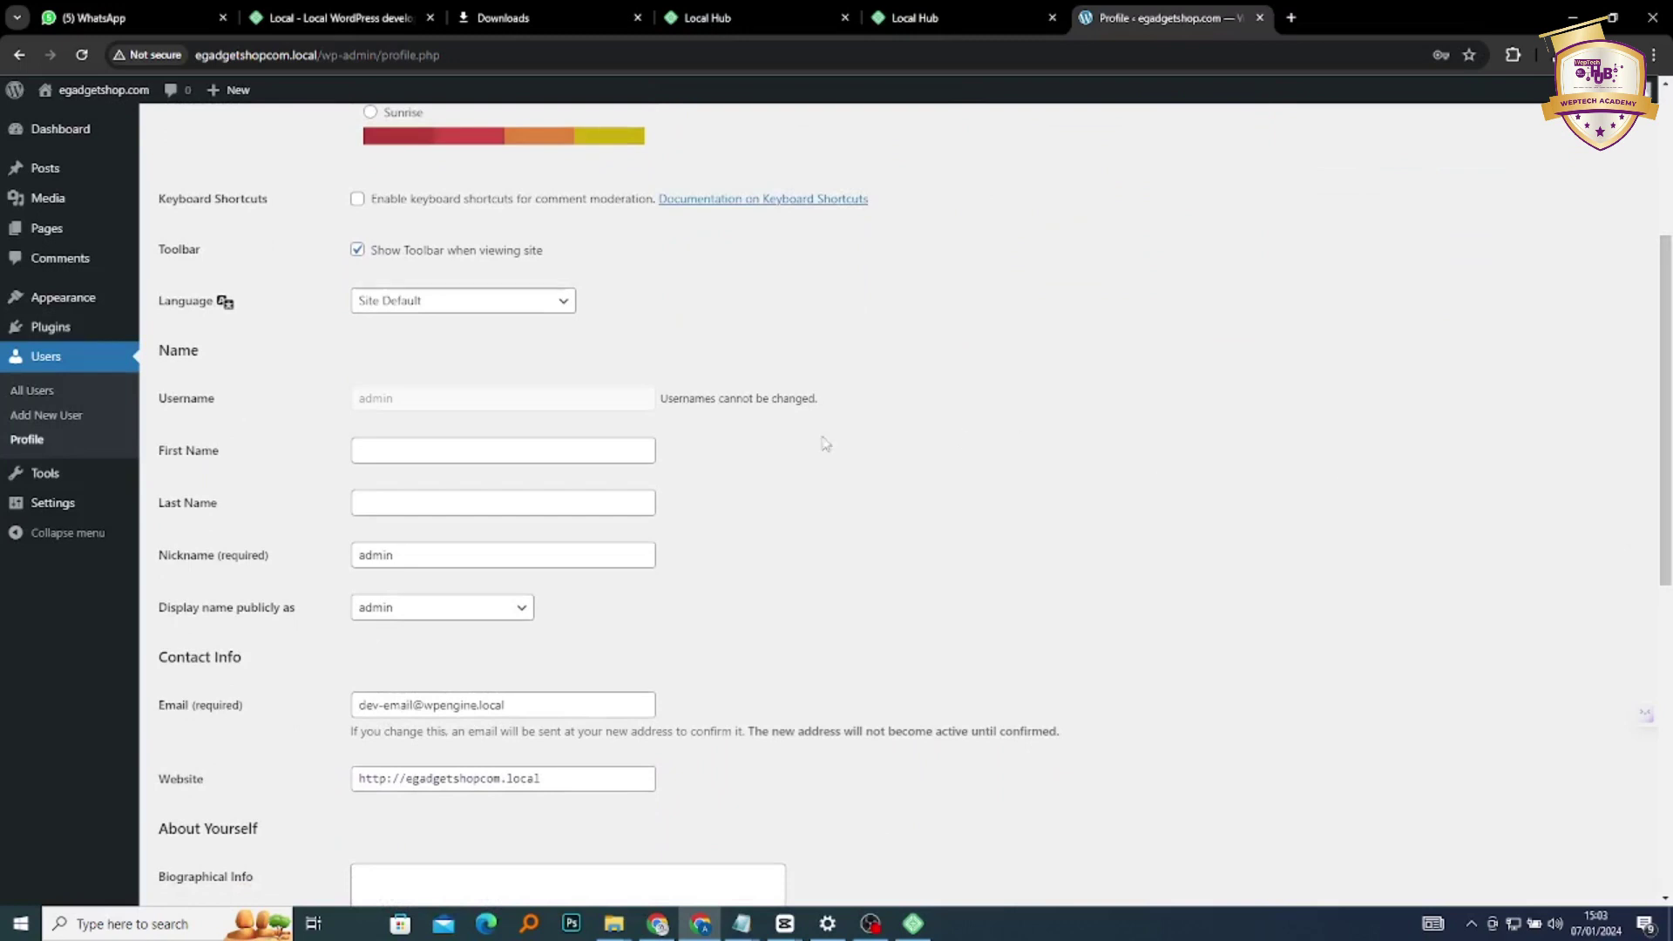
# - Follow the profile picture link from the admin profile to the Gravatar homepage
pyautogui.click(445, 455)
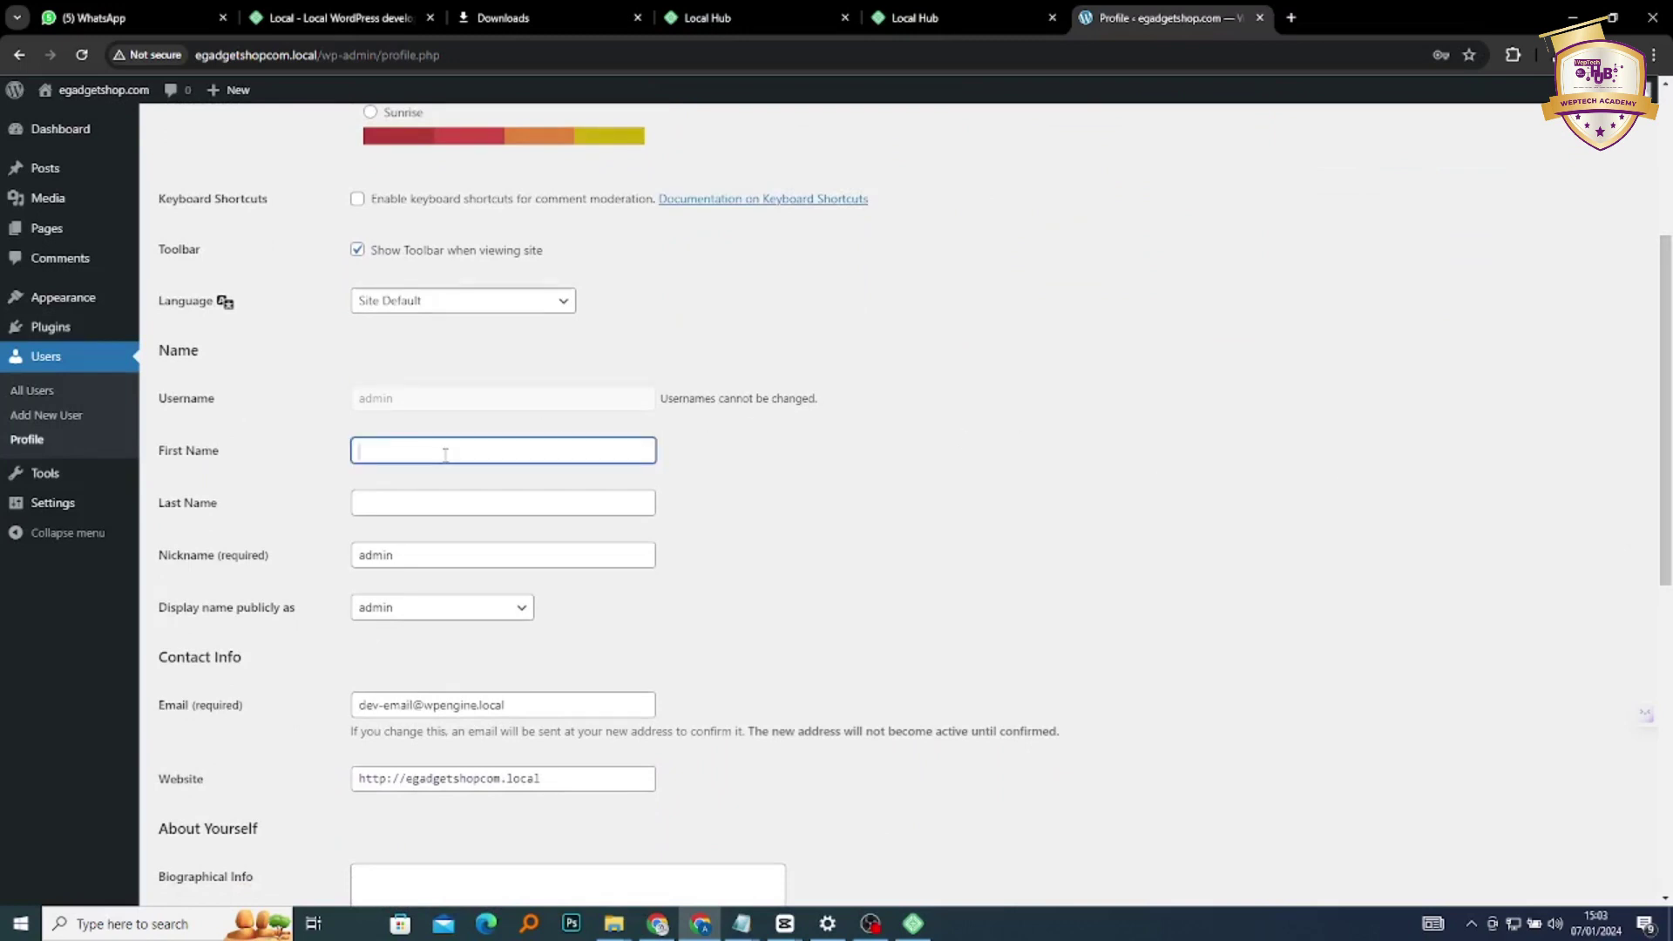
pyautogui.click(437, 504)
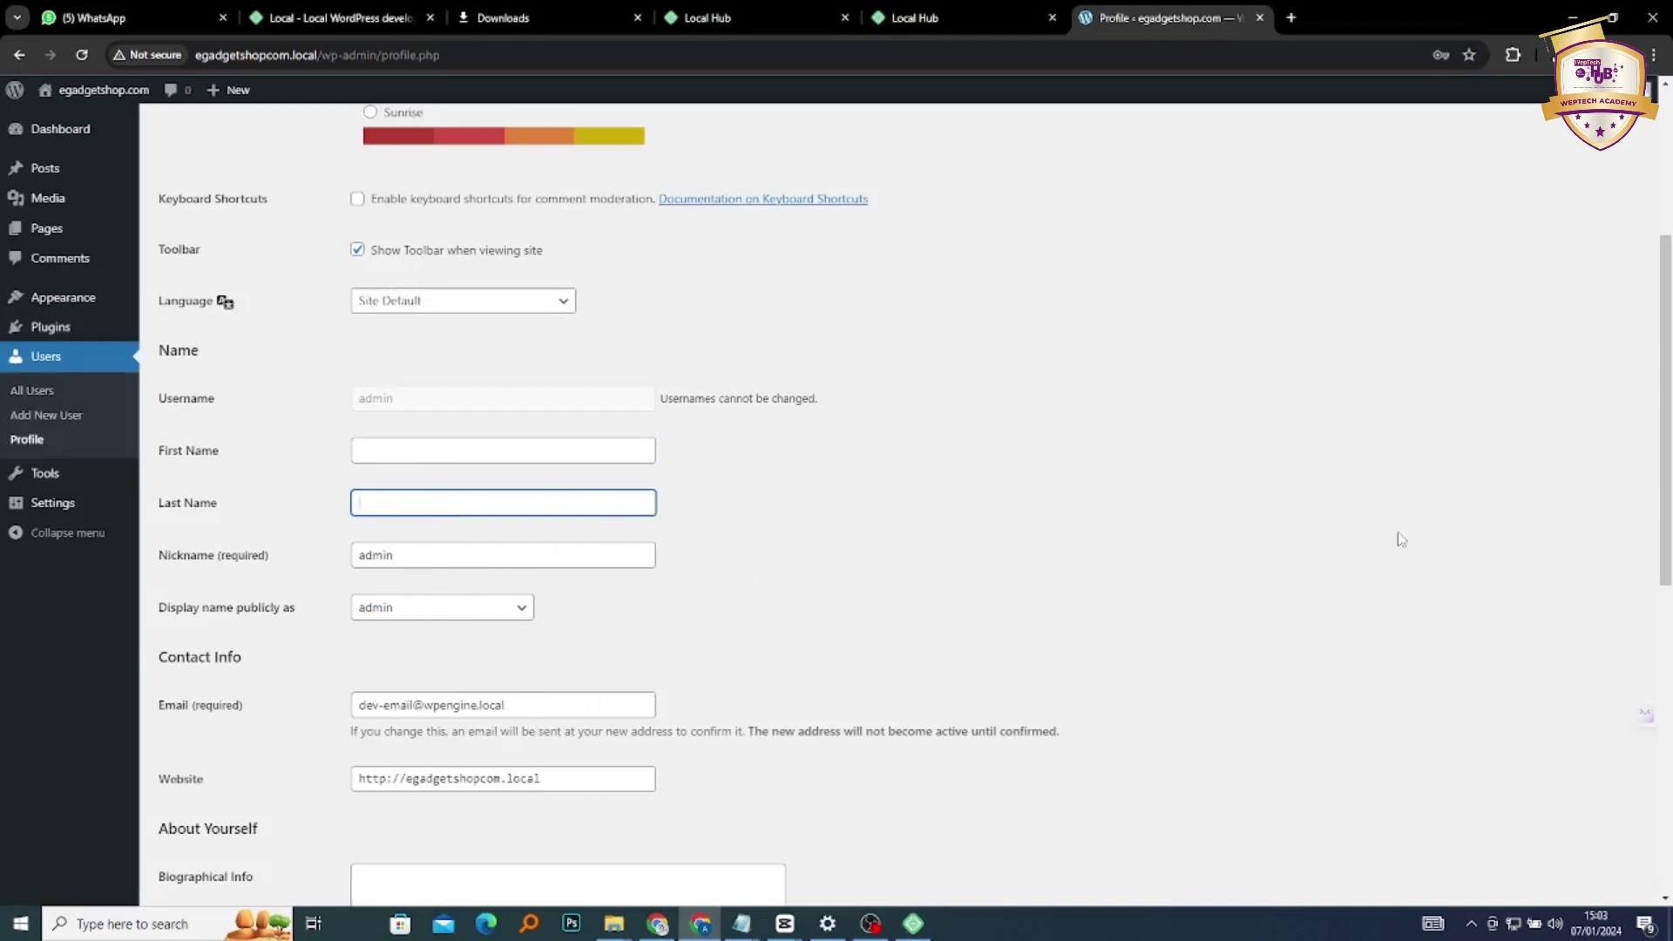
pyautogui.moveTo(1660, 453); pyautogui.dragTo(1661, 669)
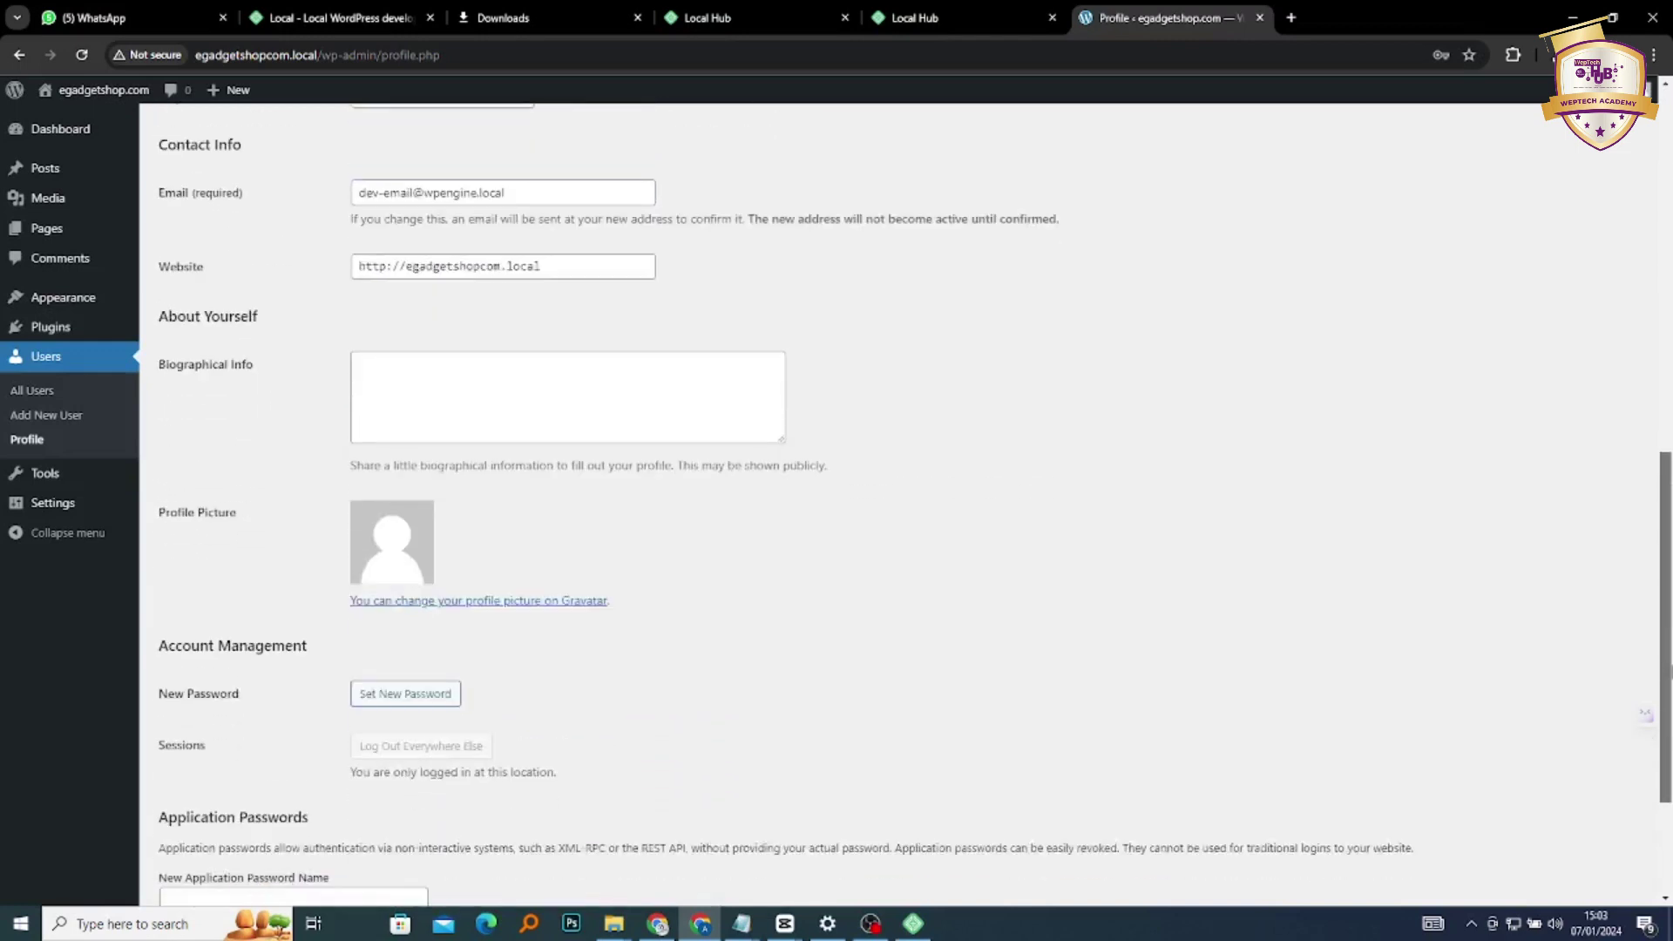
pyautogui.scroll(-1, 1553, 702)
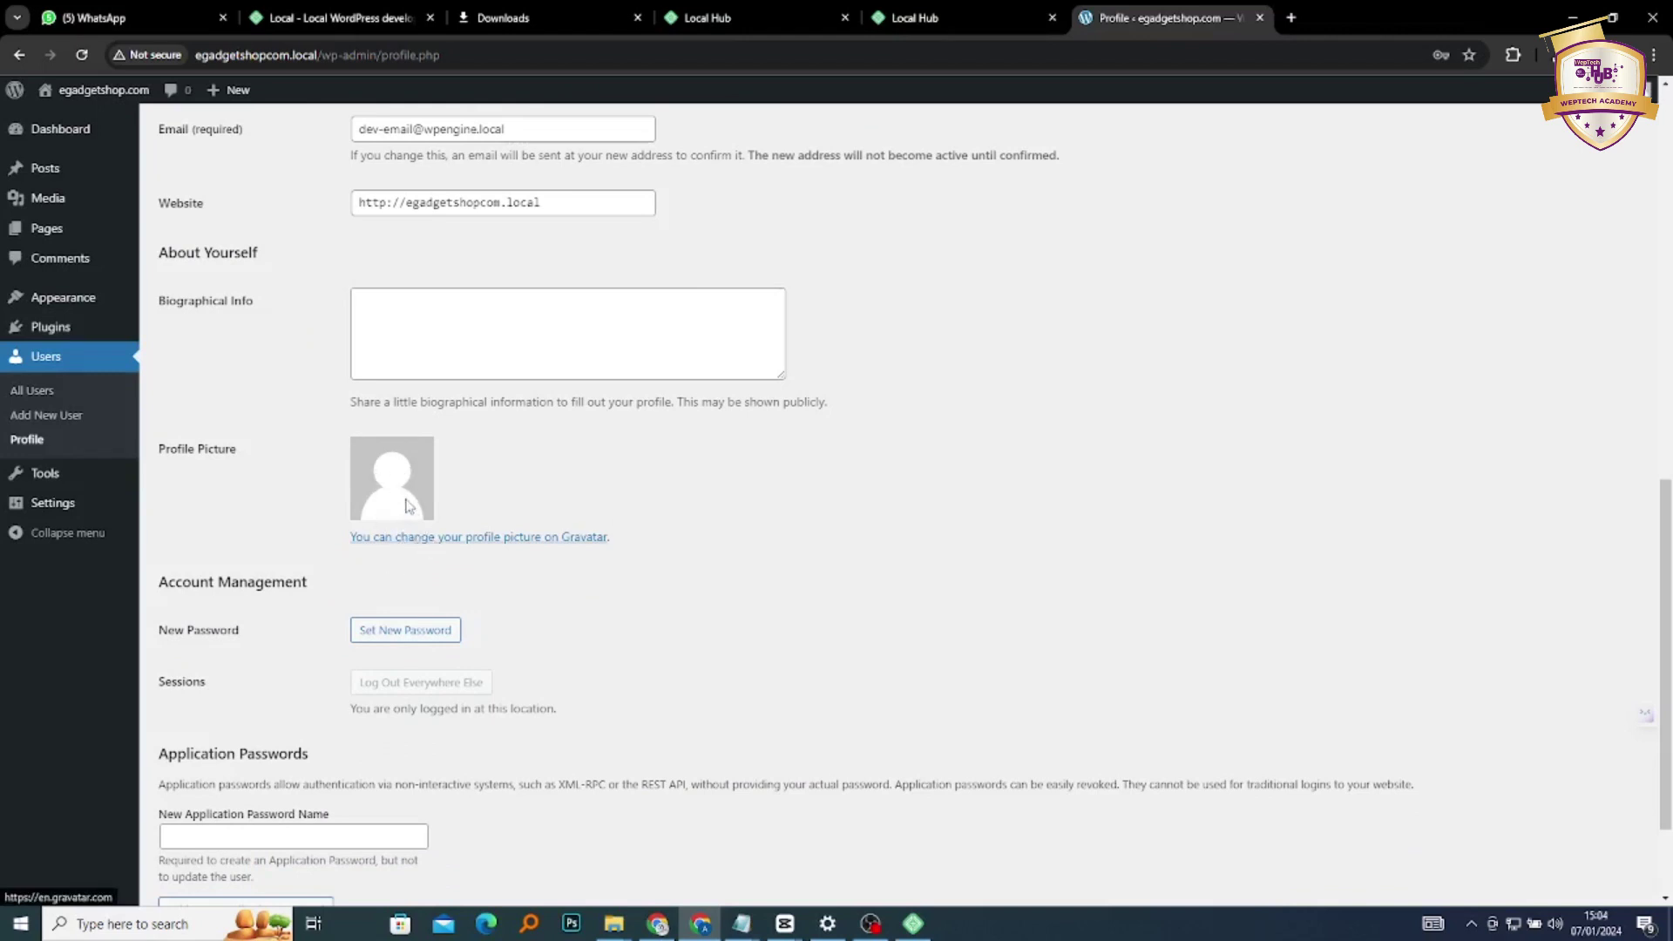
pyautogui.click(417, 540)
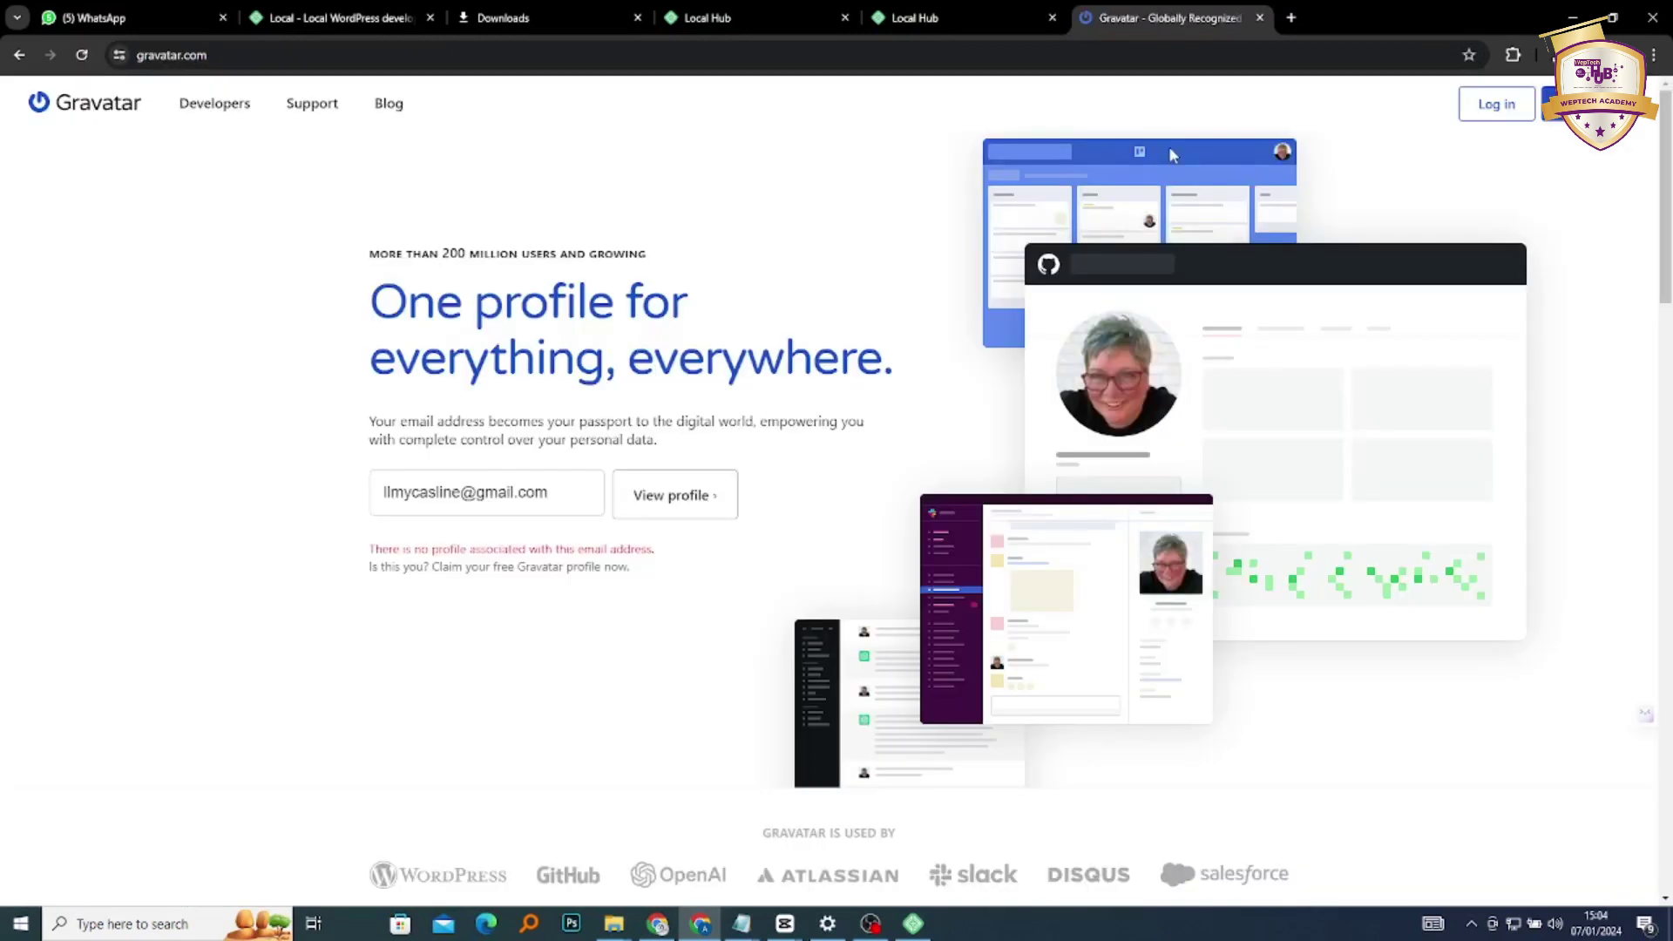
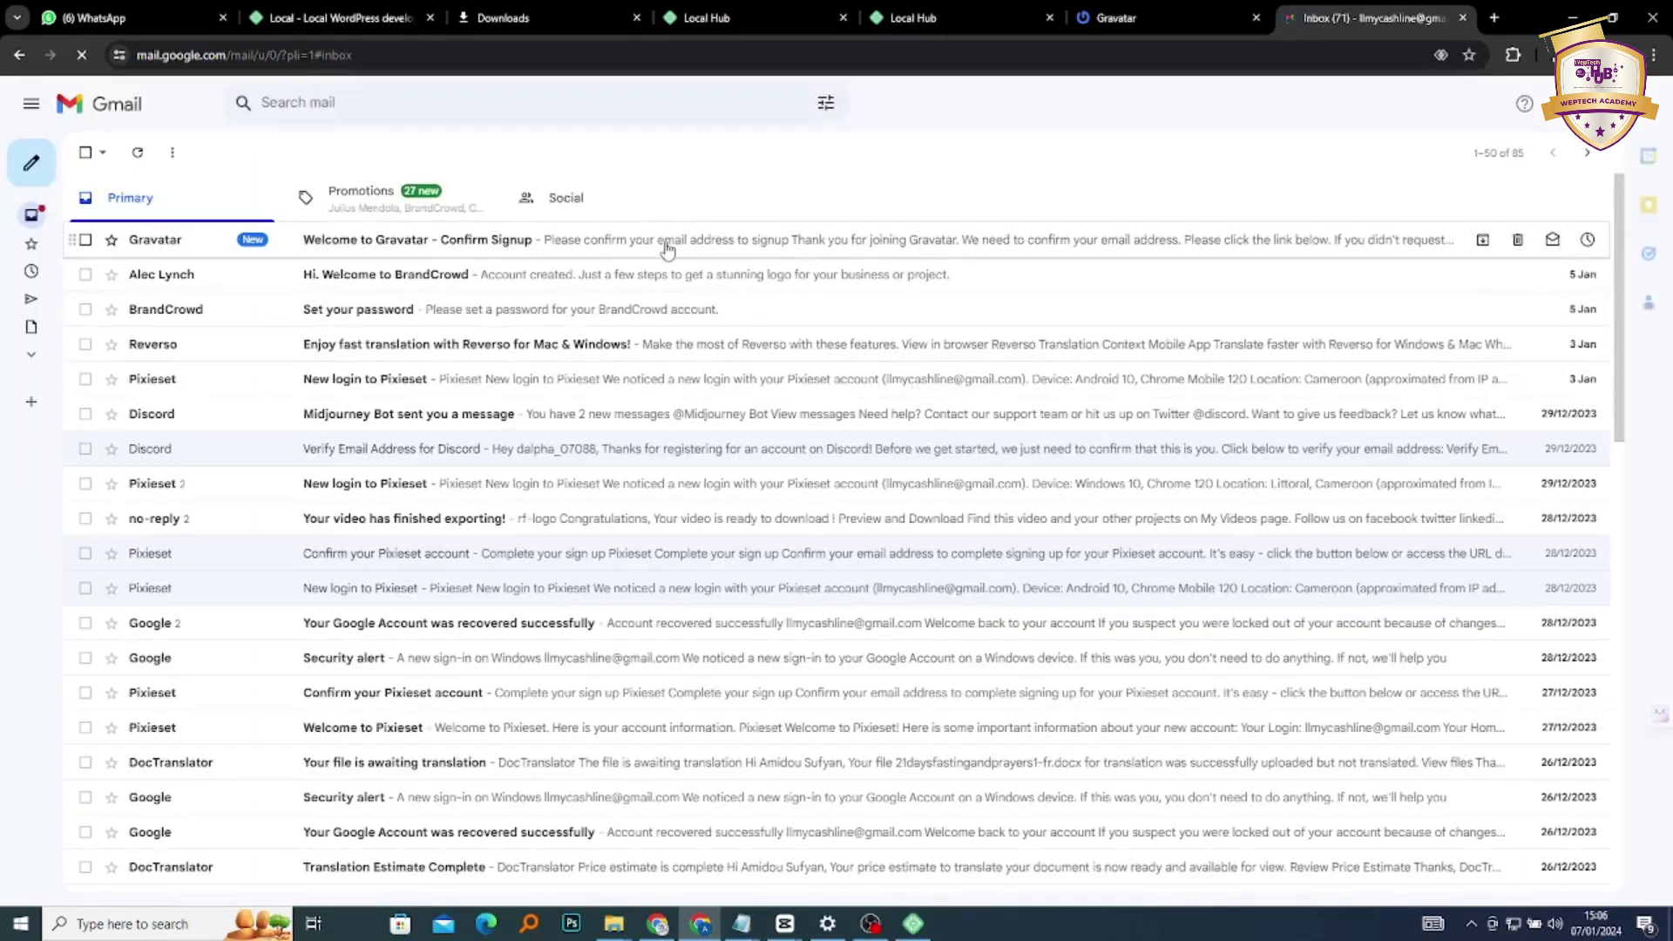
# - Open the 'Welcome to Gravatar - Confirm Signup' email and confirm the address to continue to Gravatar
pyautogui.click(667, 251)
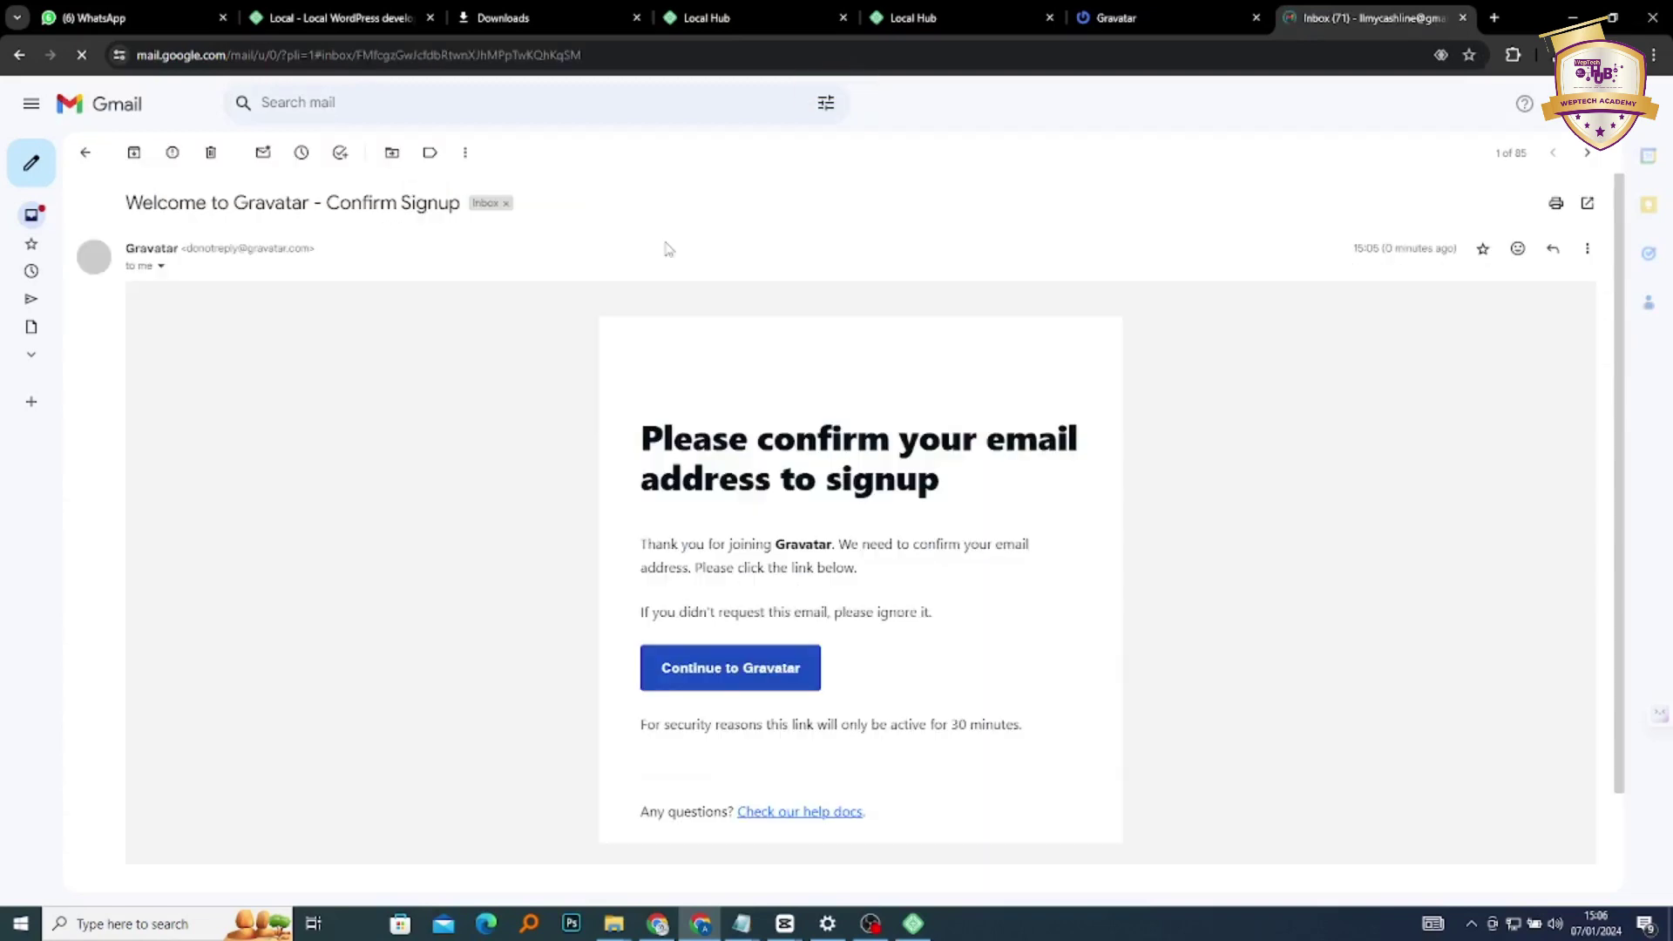
pyautogui.click(758, 678)
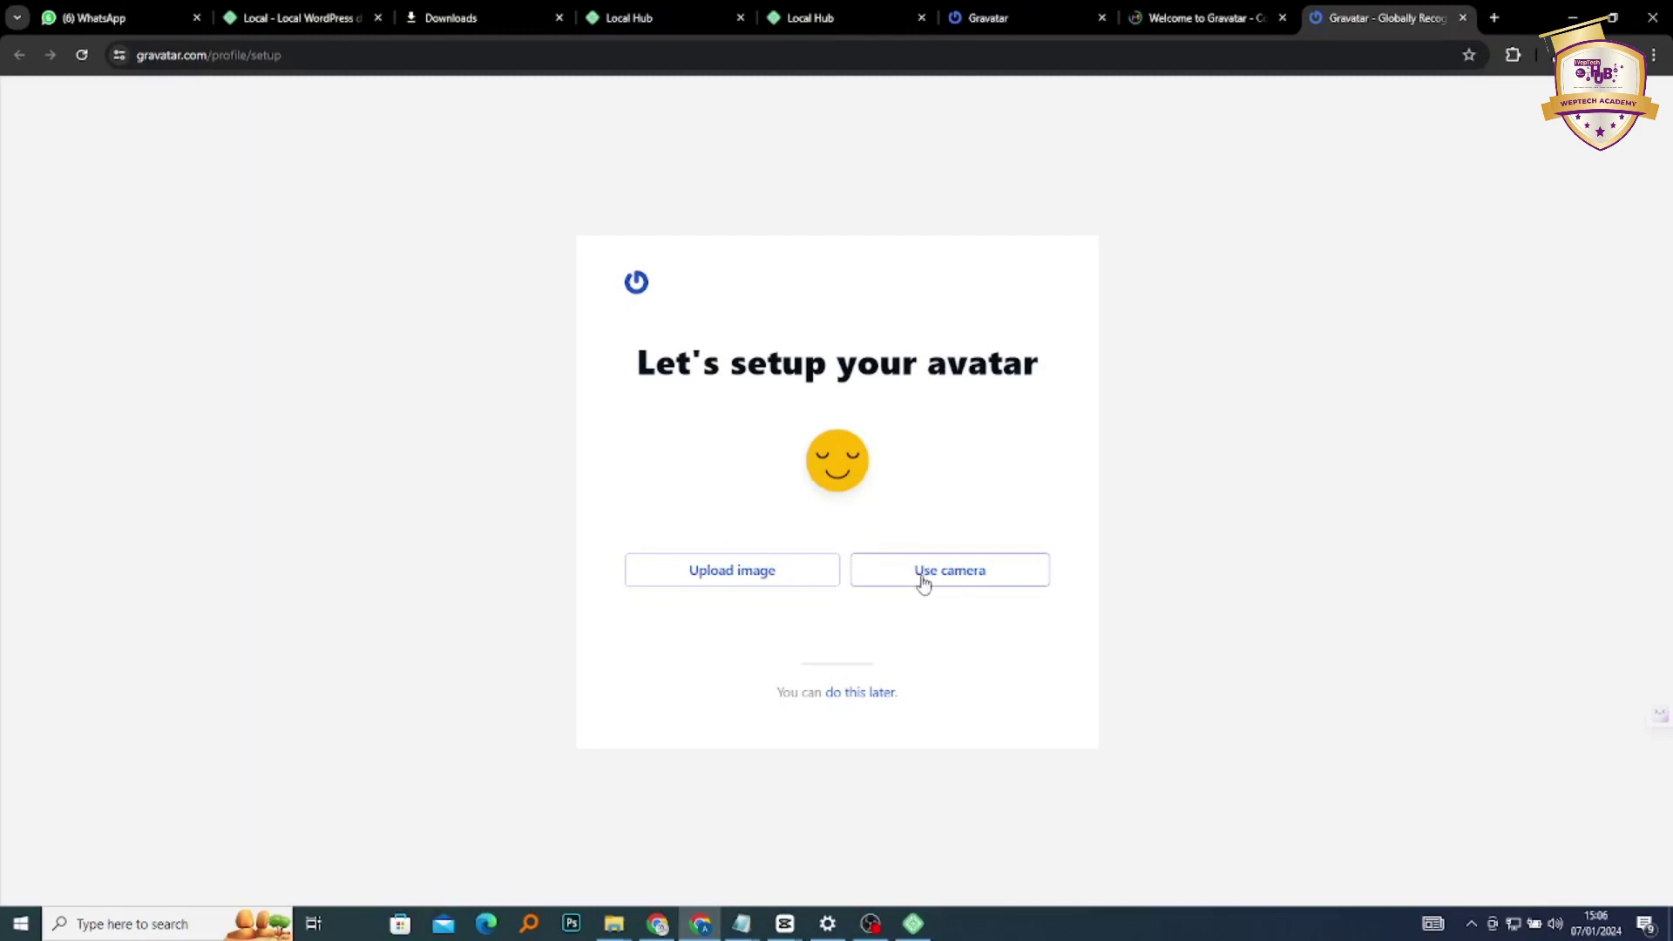
# - Upload the colourful balloon JPG from the Documents folder as the Gravatar avatar
pyautogui.click(801, 575)
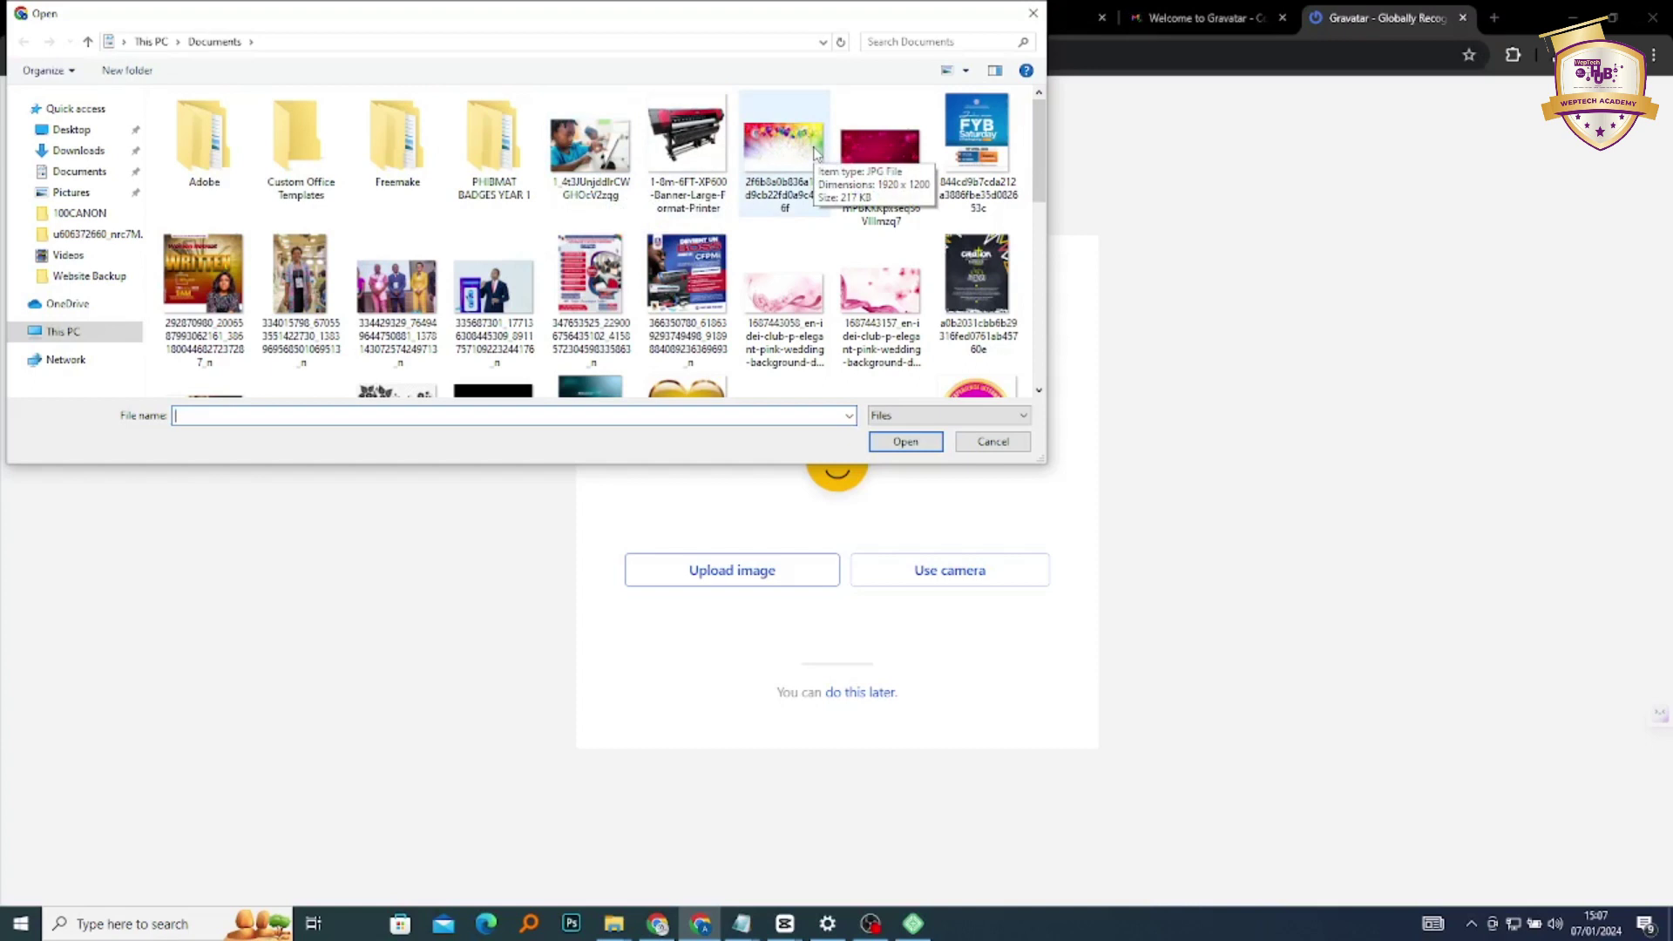
pyautogui.click(814, 153)
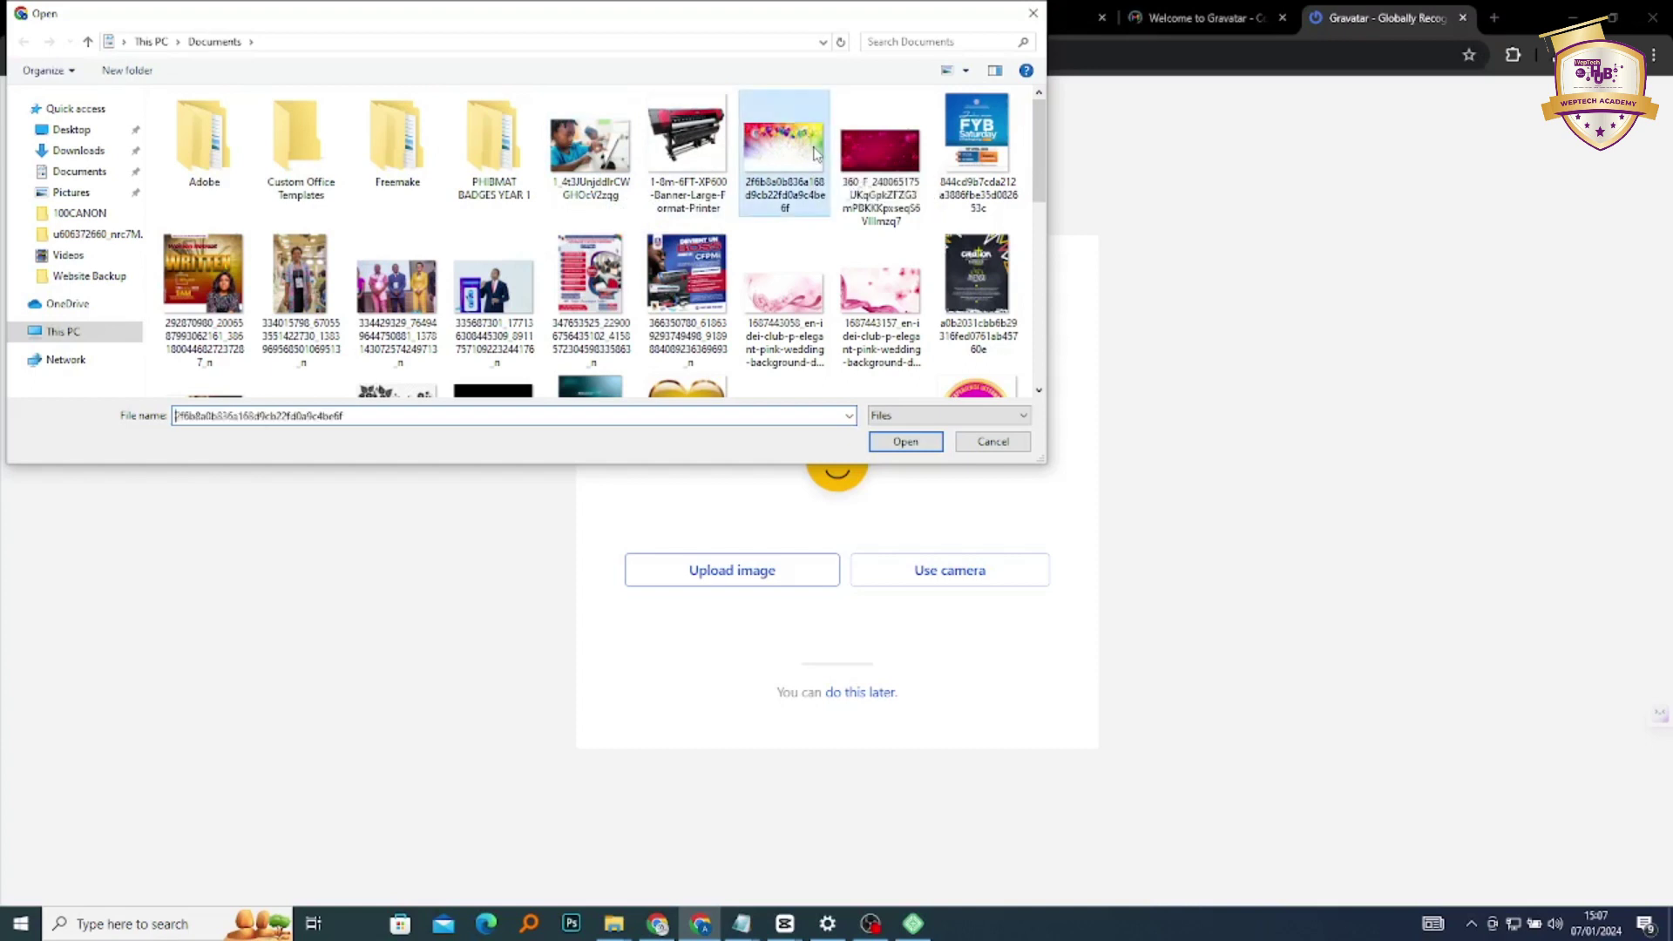
pyautogui.click(906, 442)
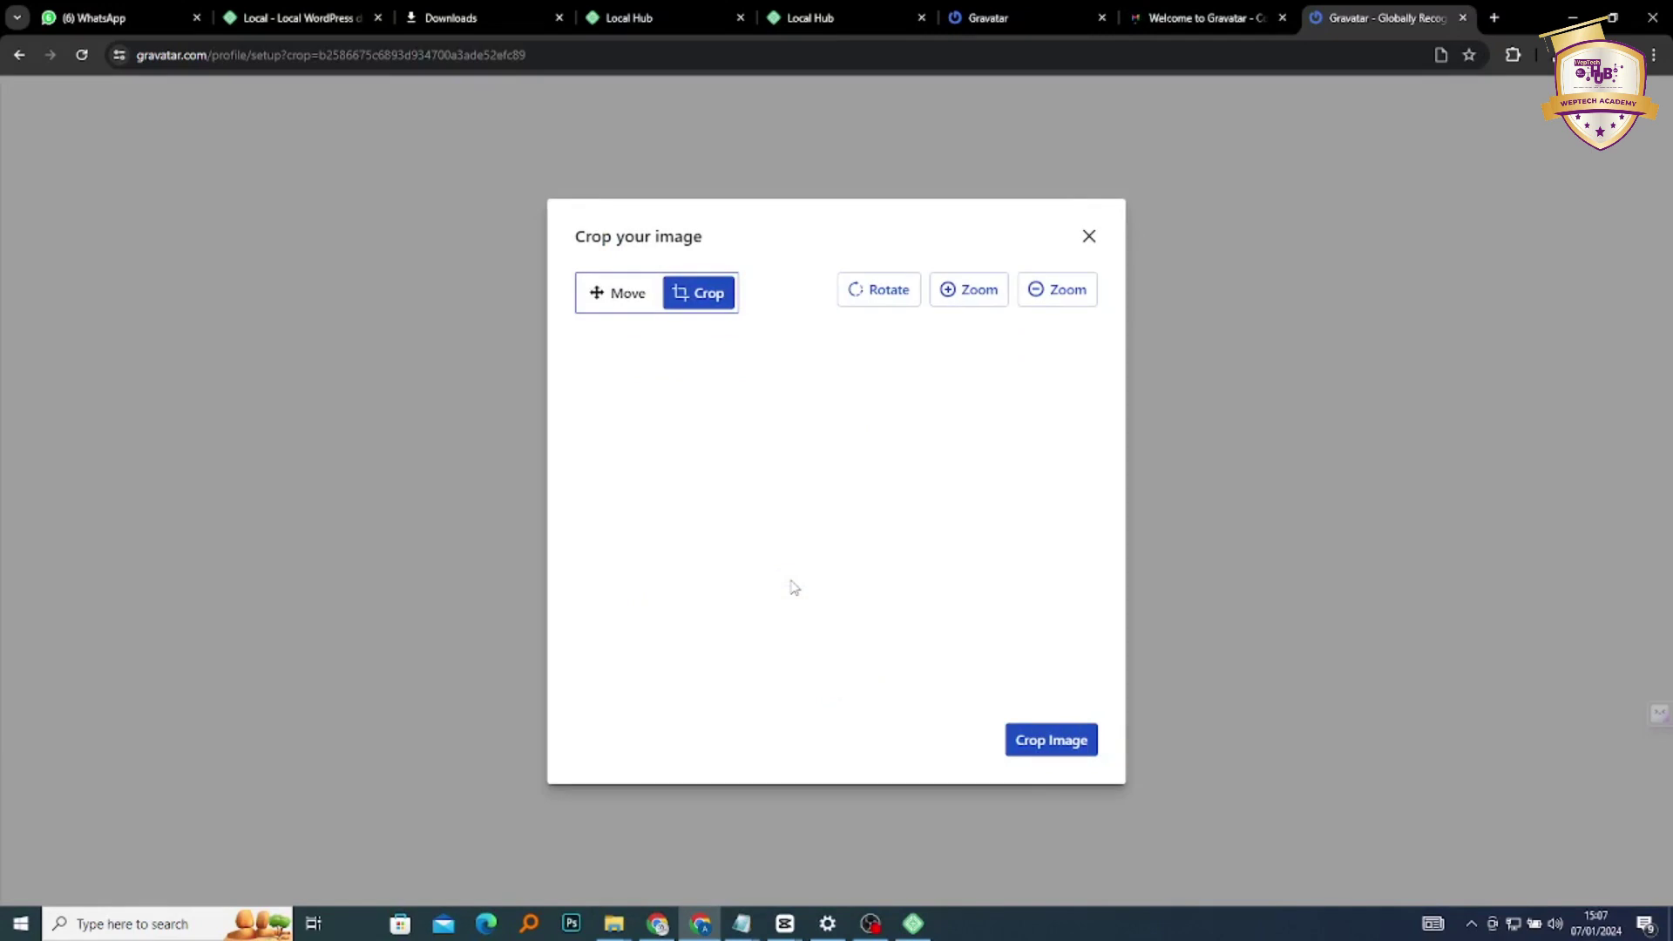
# - Fit the balloon crop box to the image's top edge, then view the WordPress site's front page
pyautogui.moveTo(796, 571); pyautogui.dragTo(825, 452)
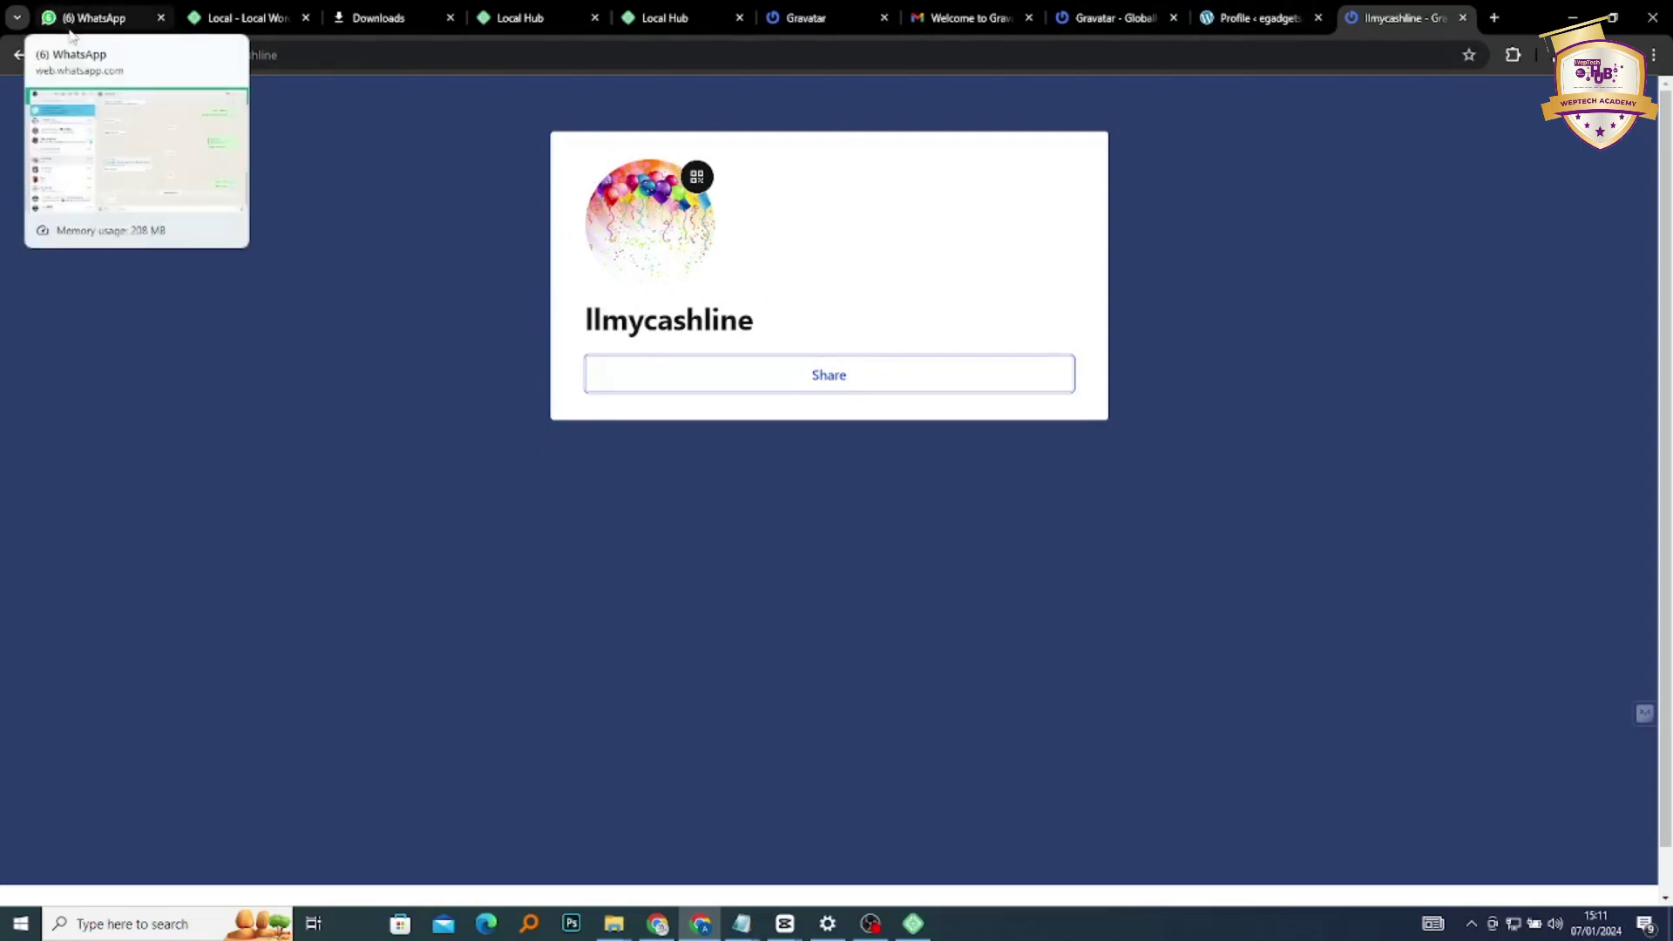
pyautogui.hotkey('ctrl', 'shift', 'Tab')
pyautogui.moveTo(67, 96)
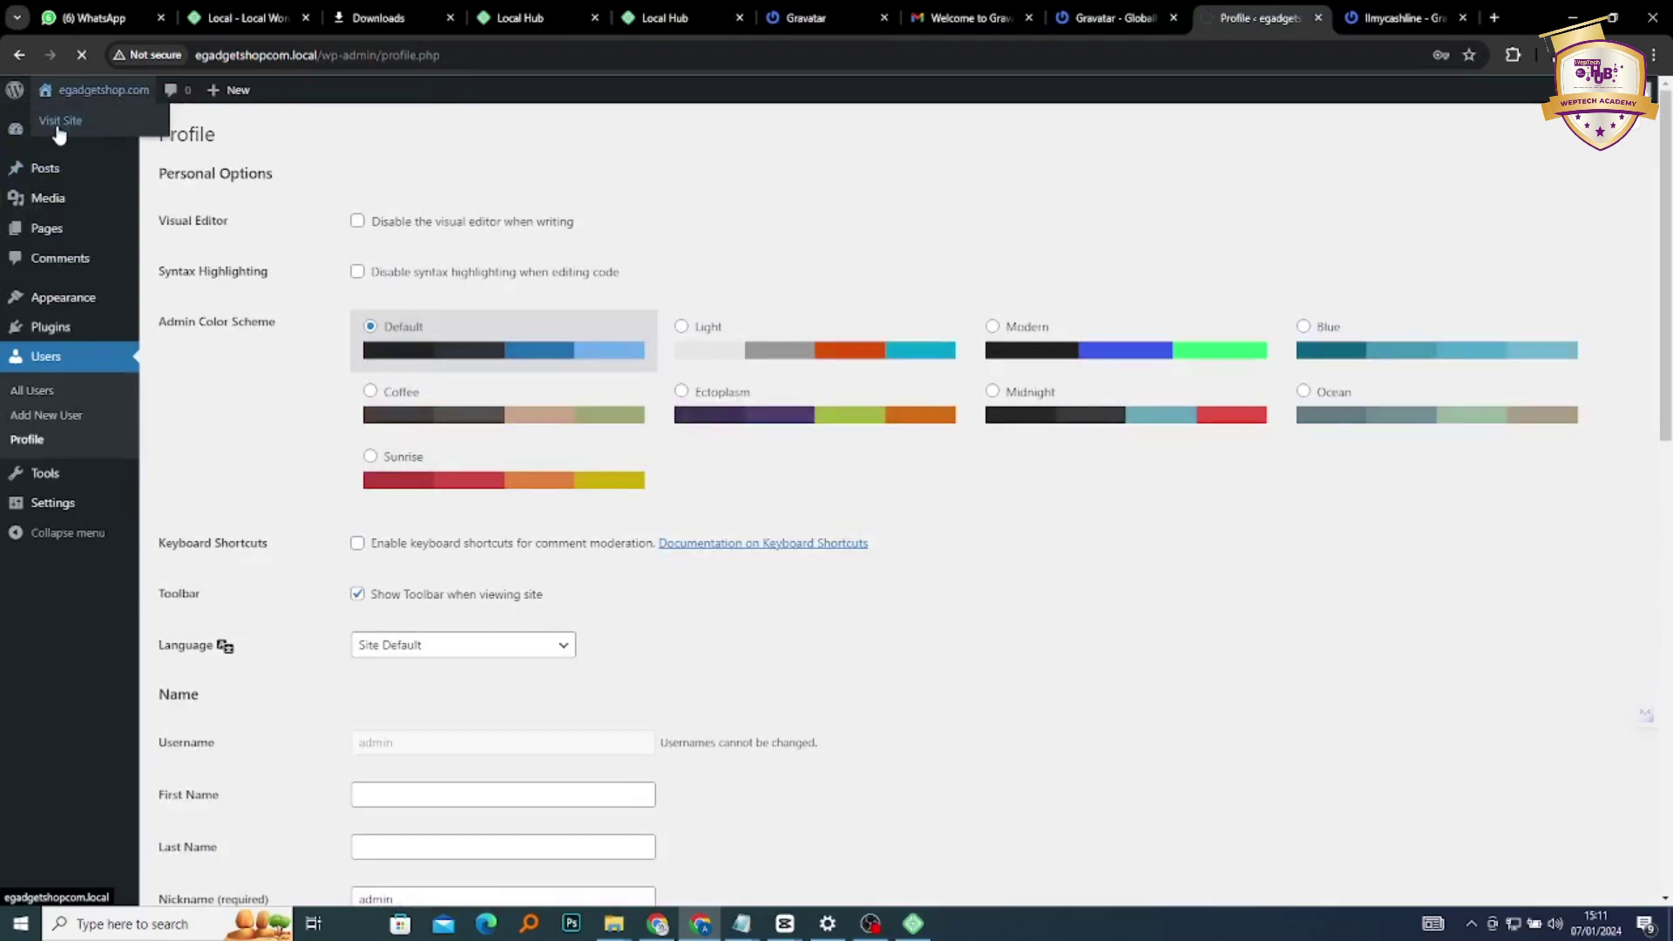
pyautogui.scroll(-10, 427, 292)
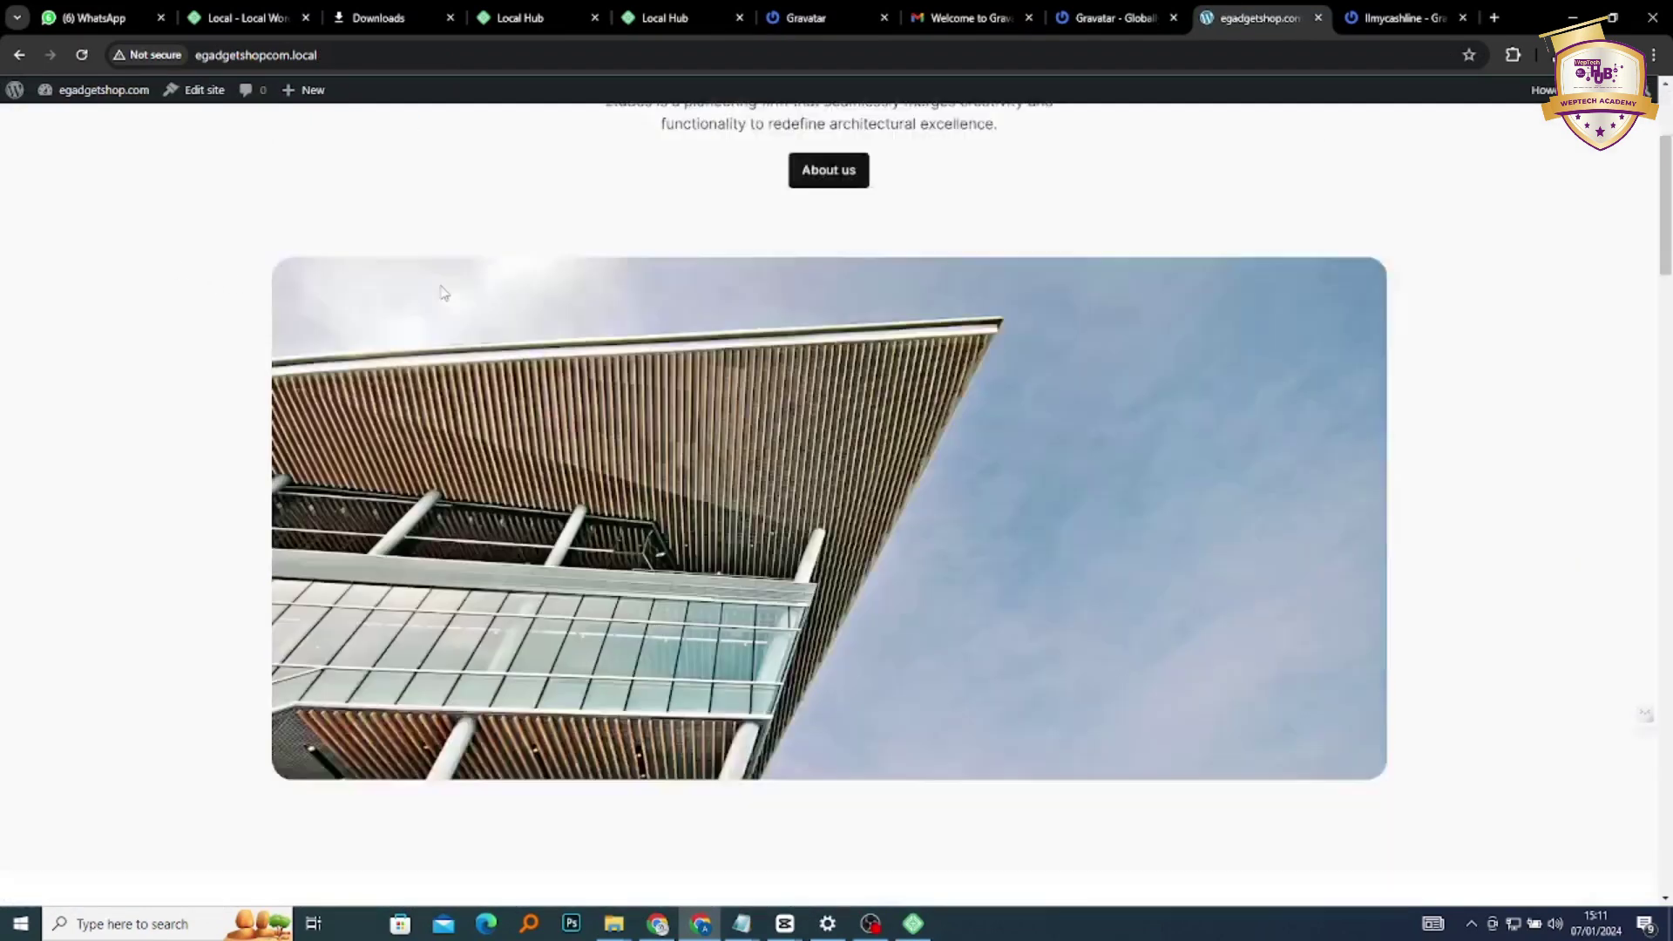
pyautogui.scroll(-3, 442, 290)
pyautogui.scroll(15, 442, 290)
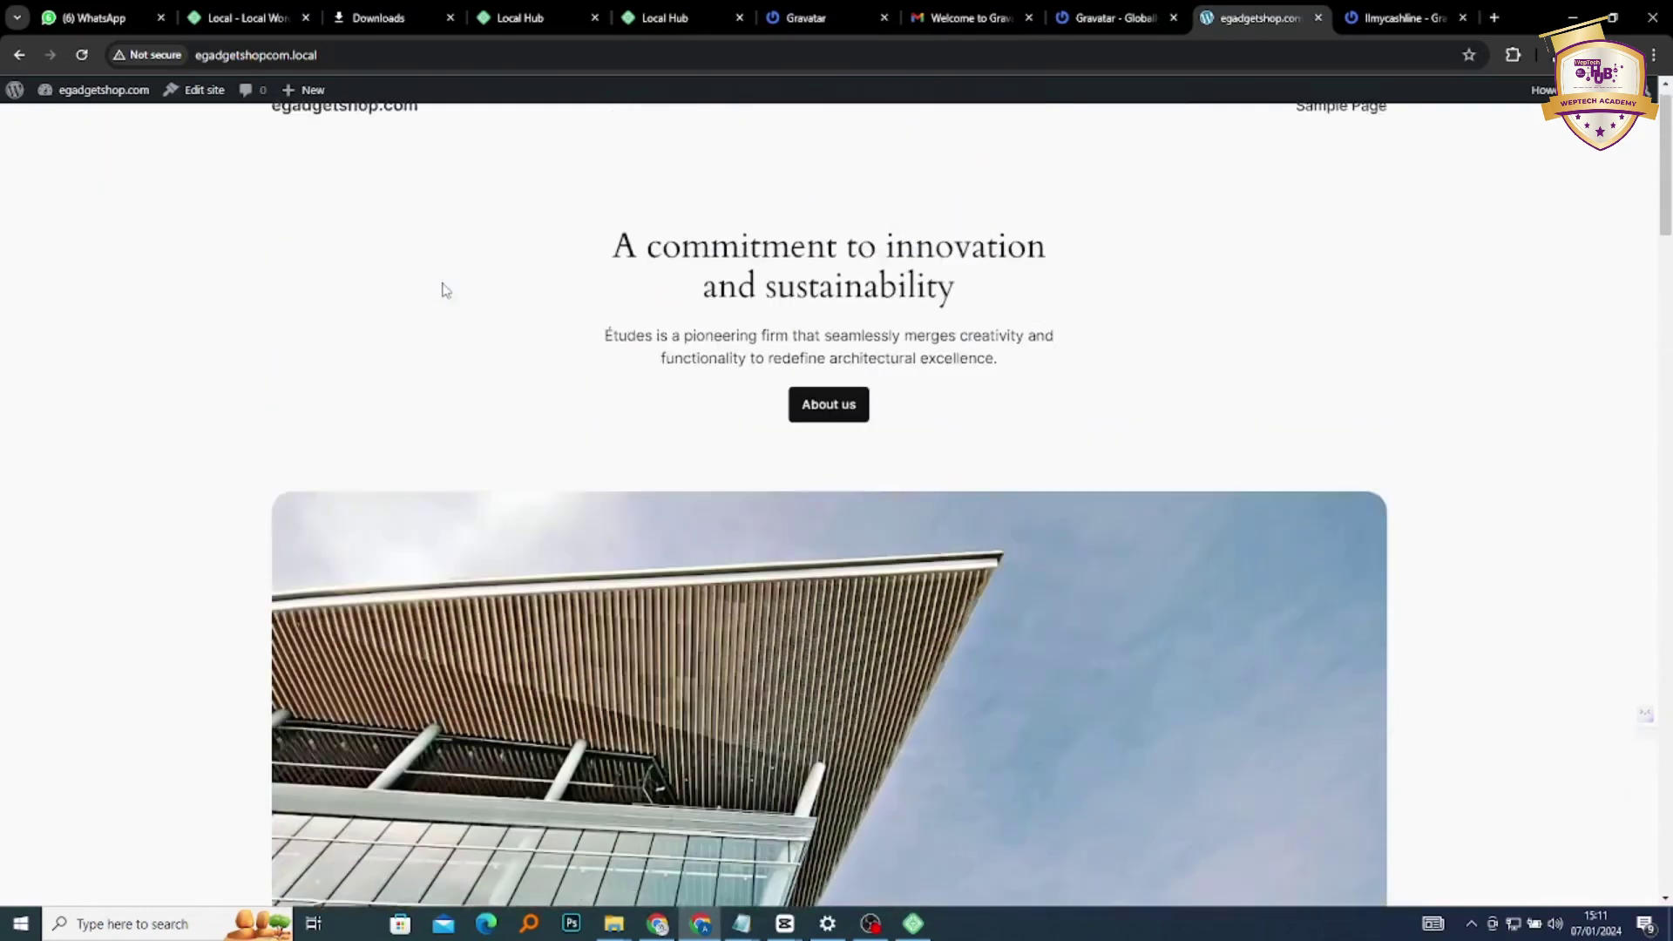